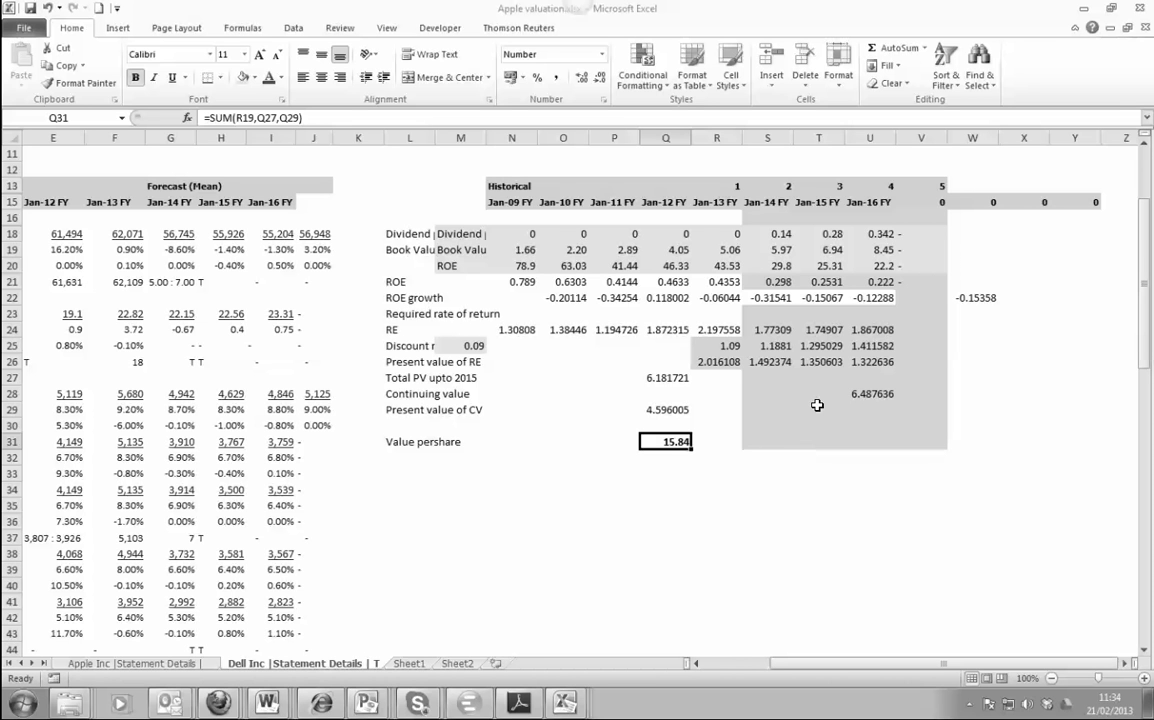
Switch to Thomson Reuters Eikon, search for apple and load the Apple Inc (AAPL.O) ordinary share
click(545, 504)
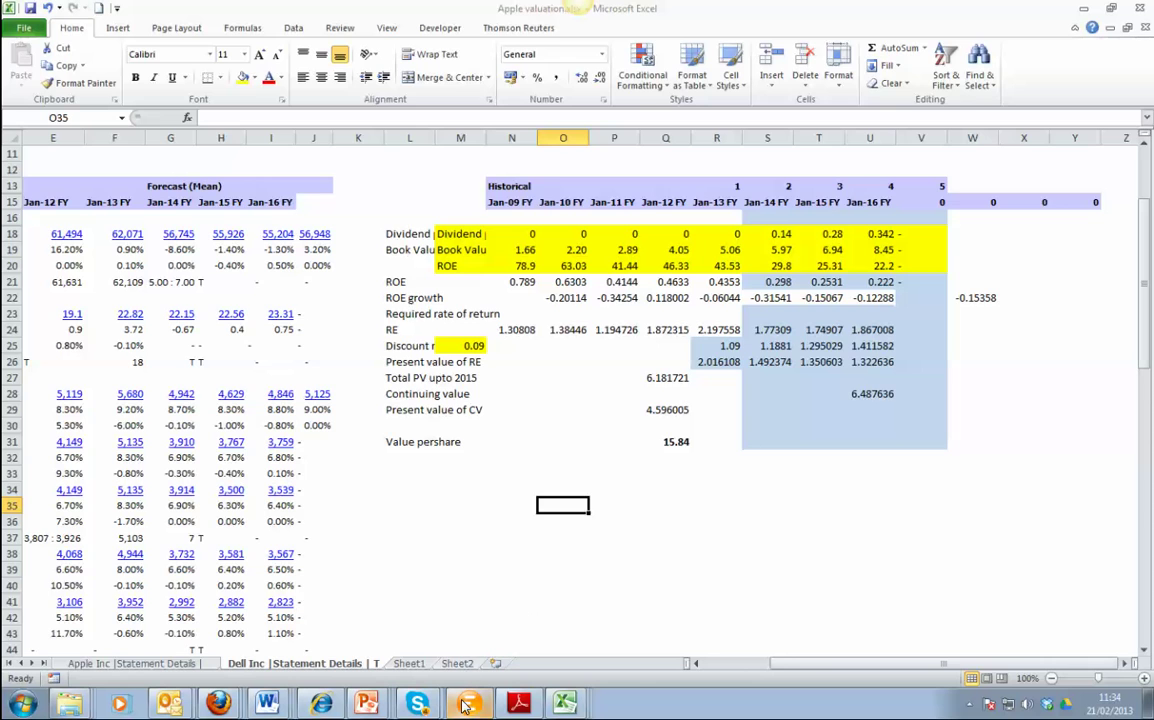
key(alt+Tab)
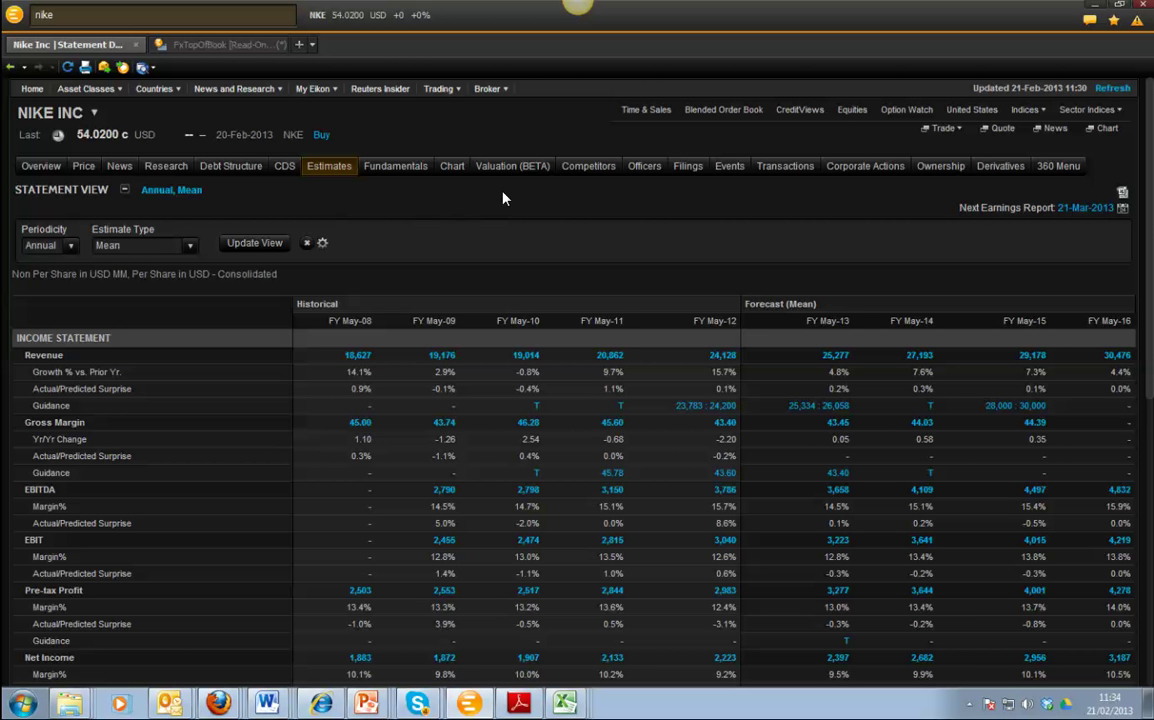
drag(99, 15, 31, 13)
text(a)
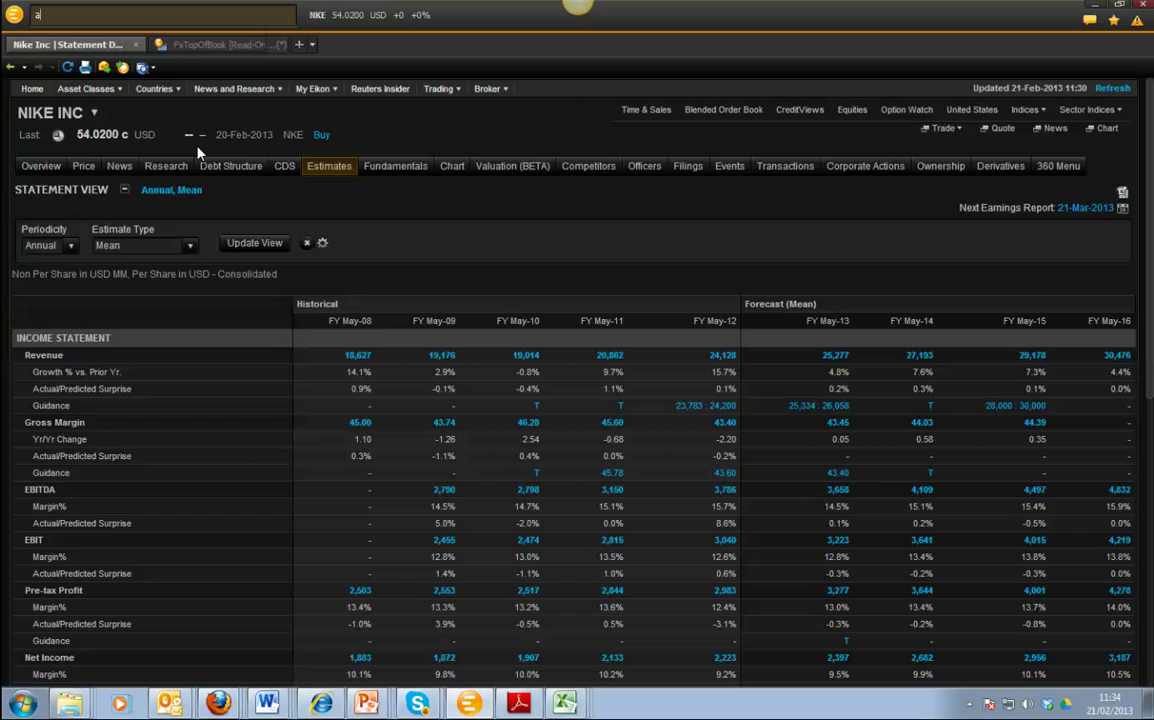
text(pple)
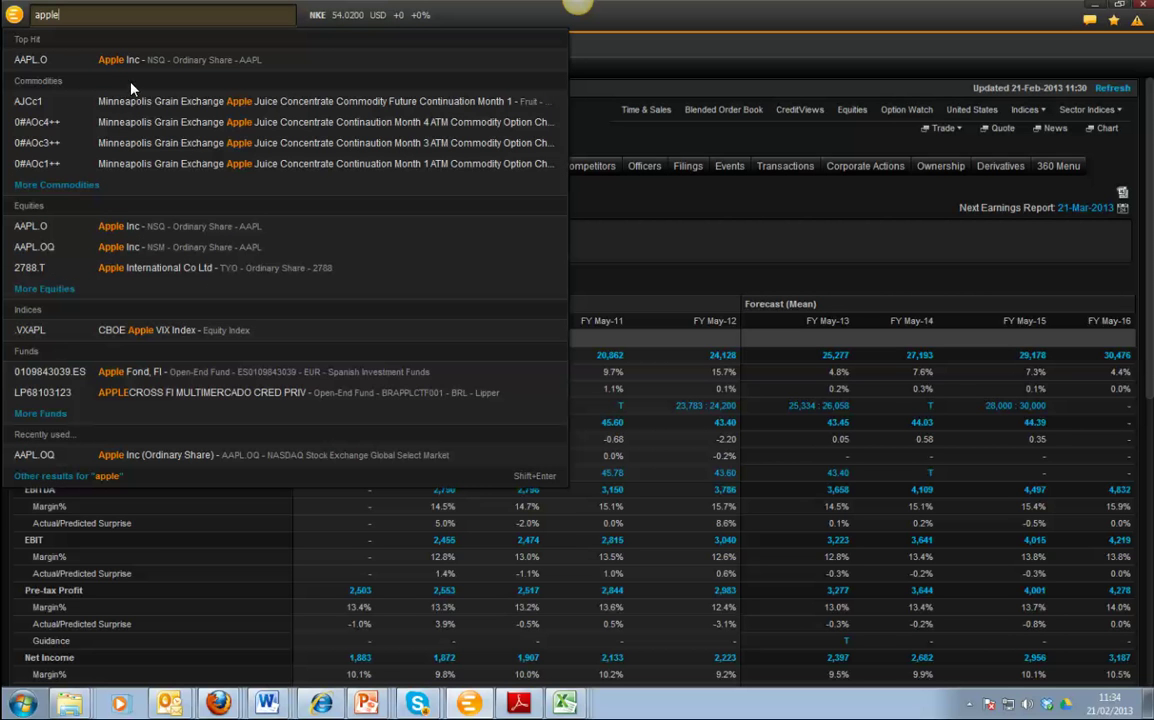
click(133, 62)
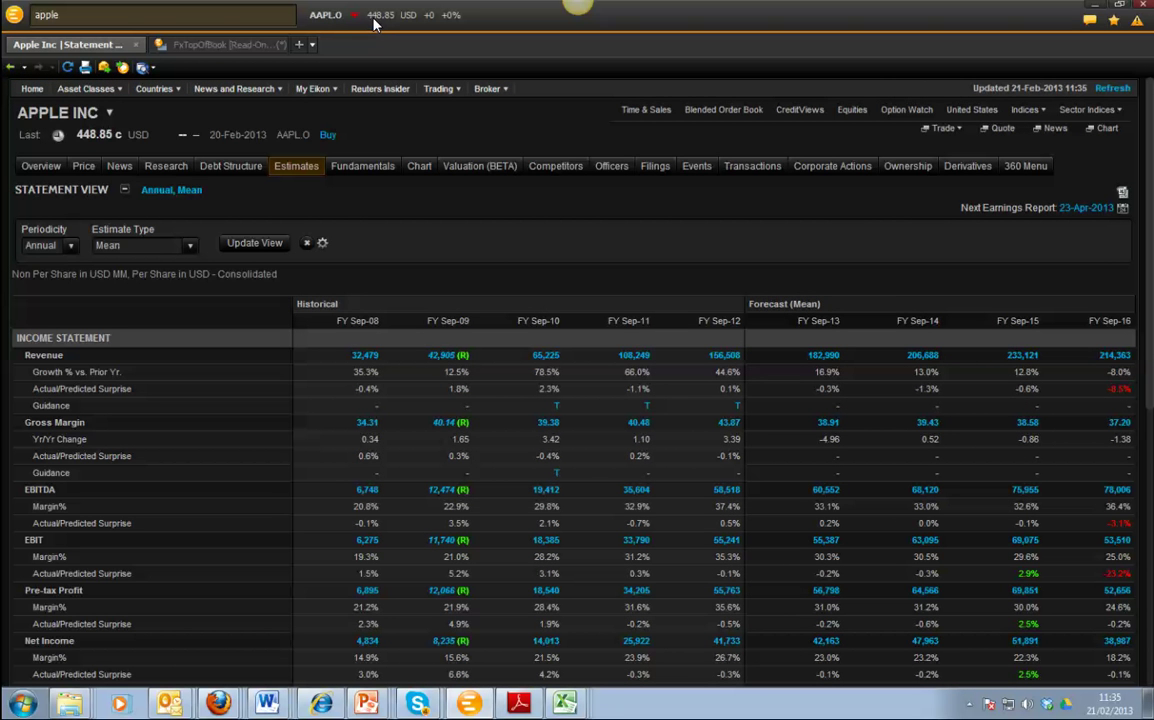
Show Apple's Overview page and return to its Estimates statement view
mouse_move(275, 170)
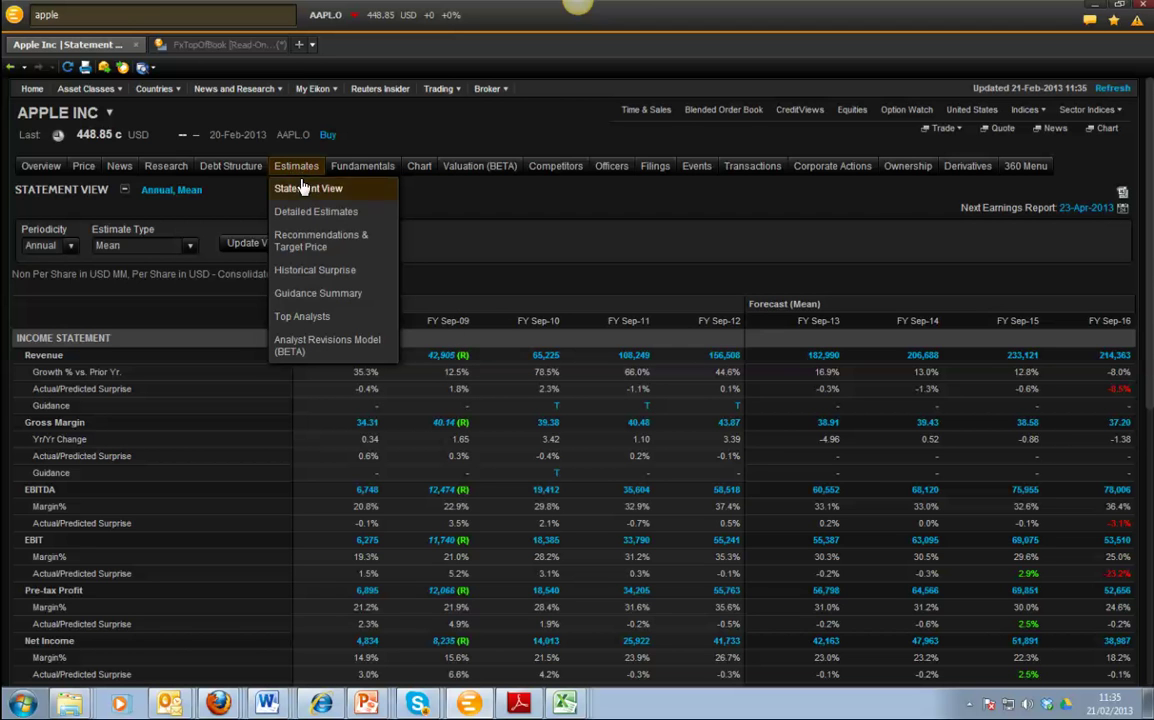
click(38, 168)
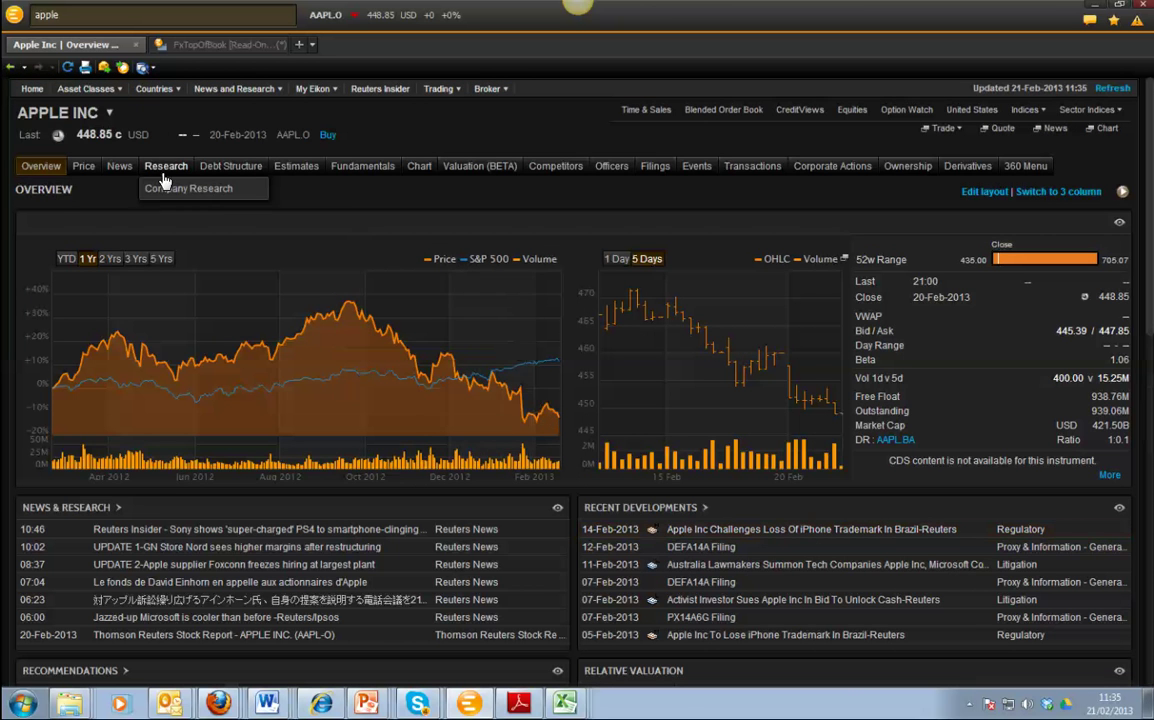
mouse_move(64, 166)
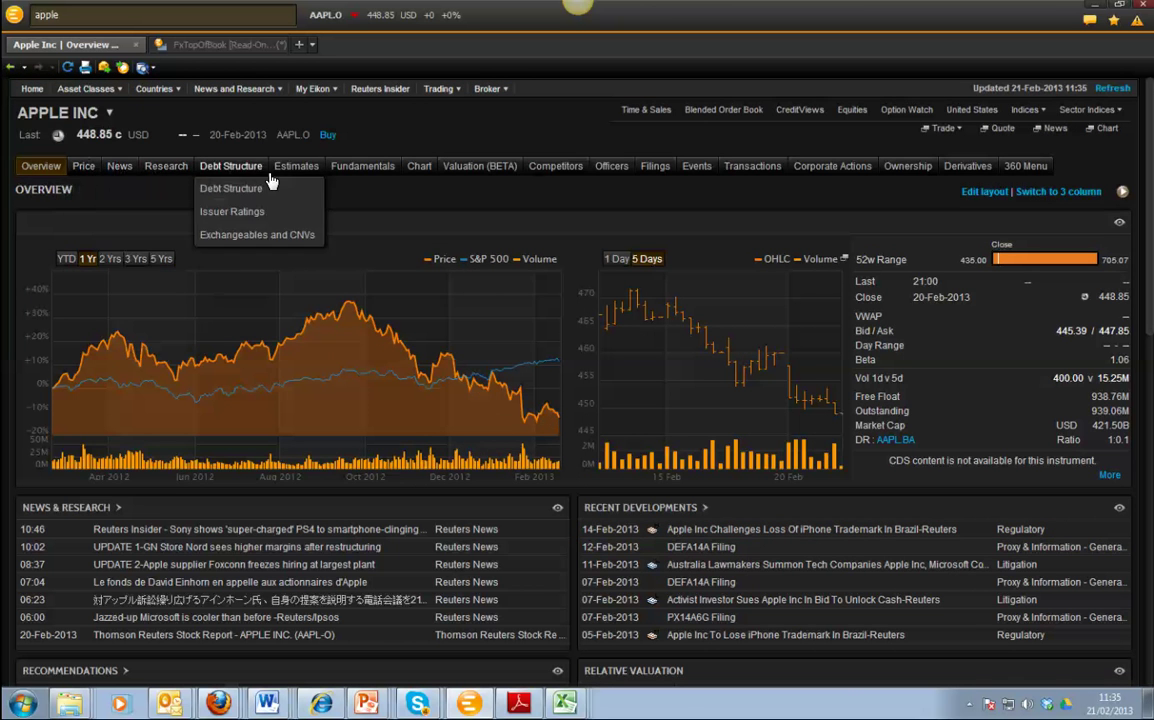
mouse_move(298, 168)
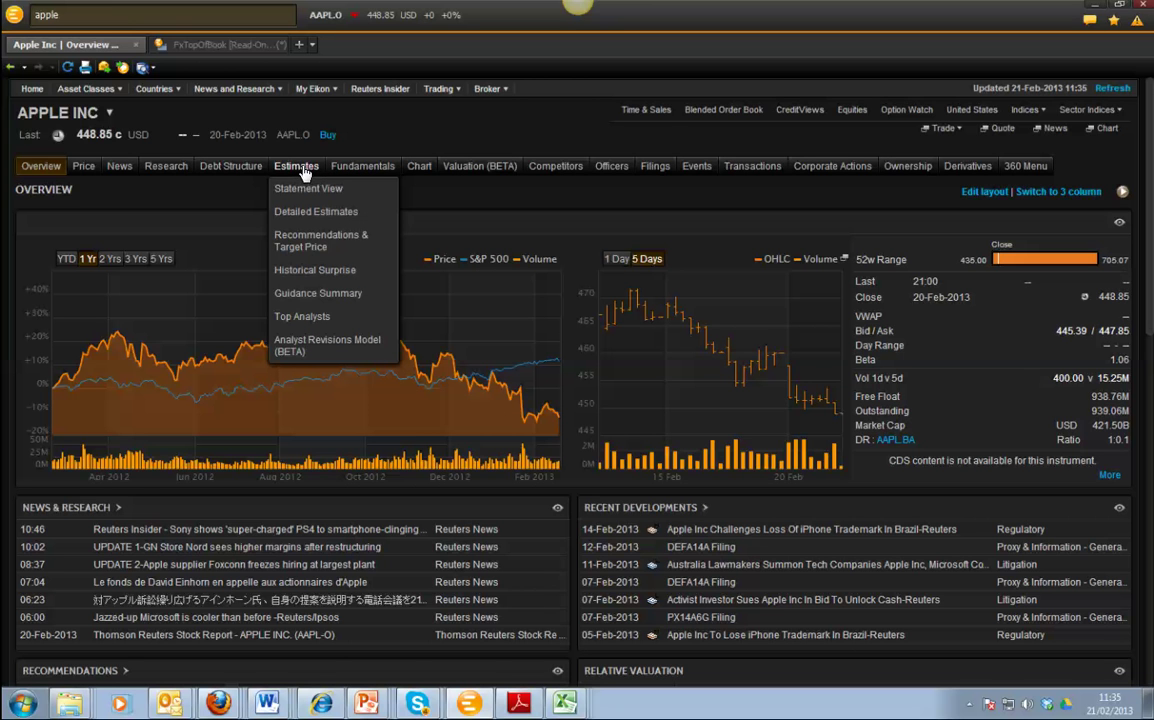
click(303, 172)
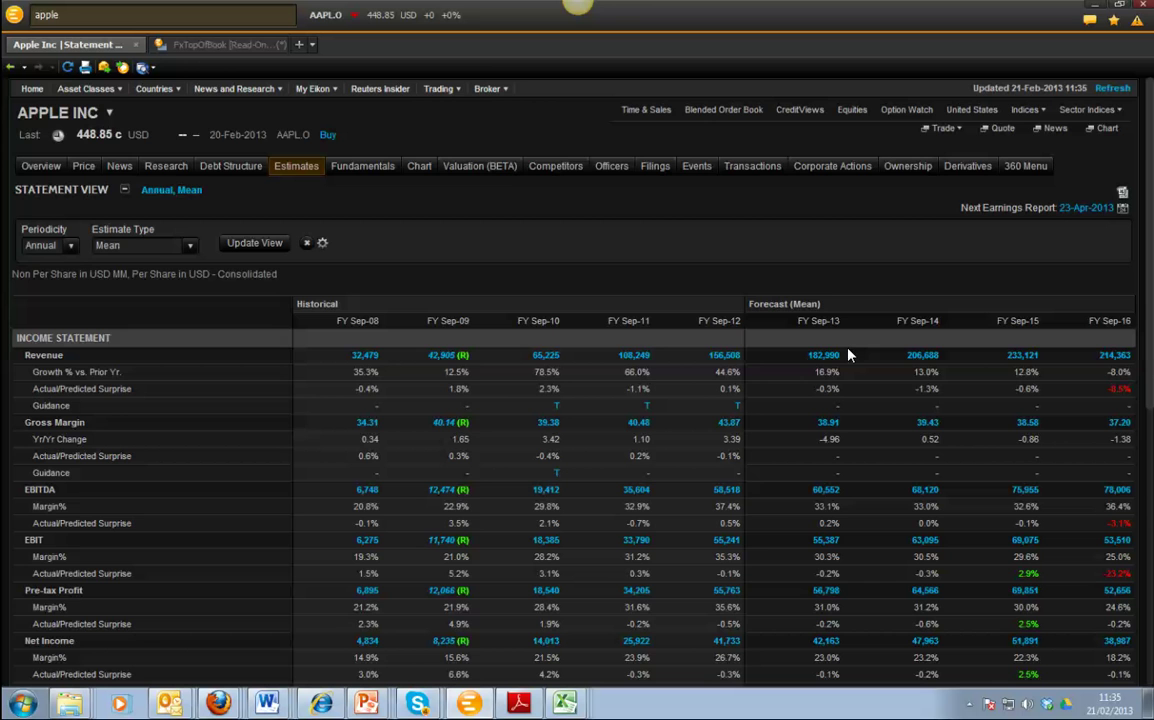
Examine Apple's historical and forecast estimates down to dividend per share, book value per share and ROE
scroll(848, 355, down, 8)
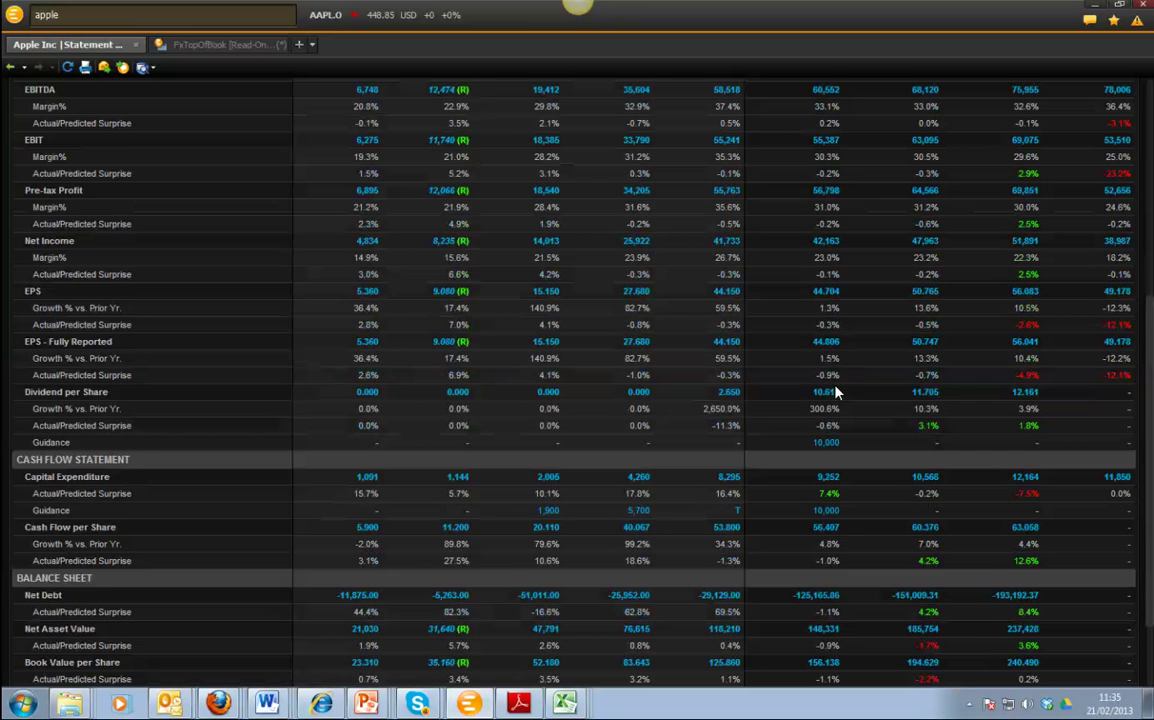
scroll(836, 393, down, 2)
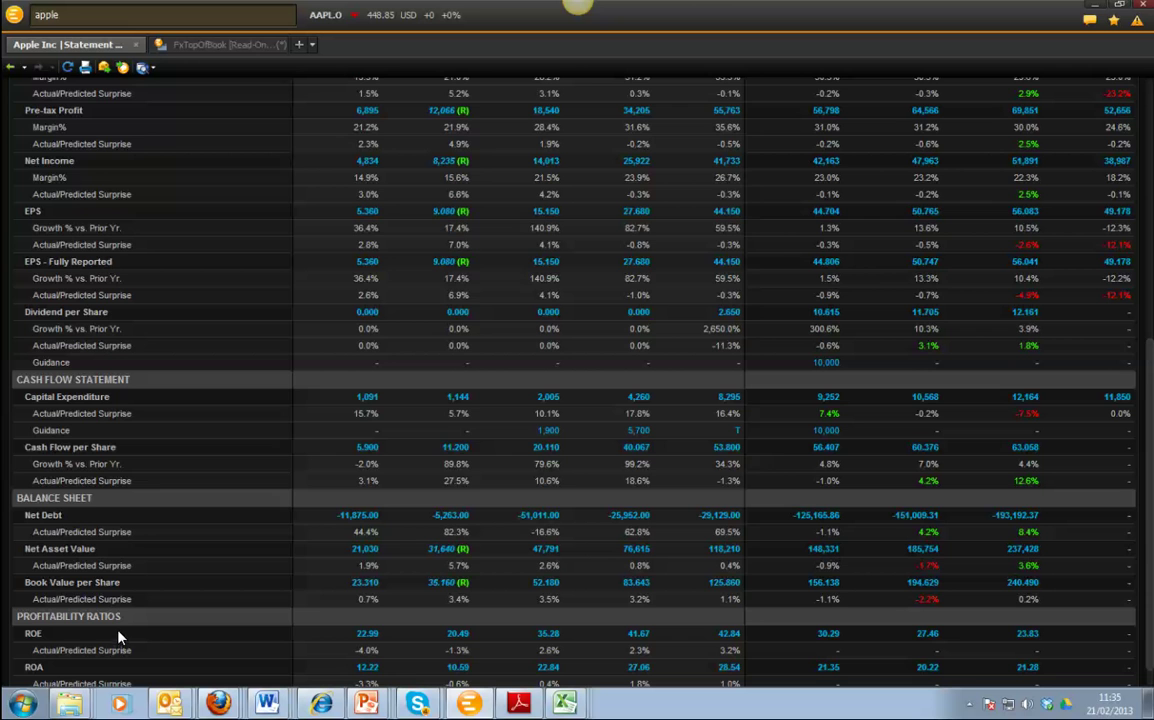
scroll(118, 637, down, 1)
scroll(1022, 252, up, 4)
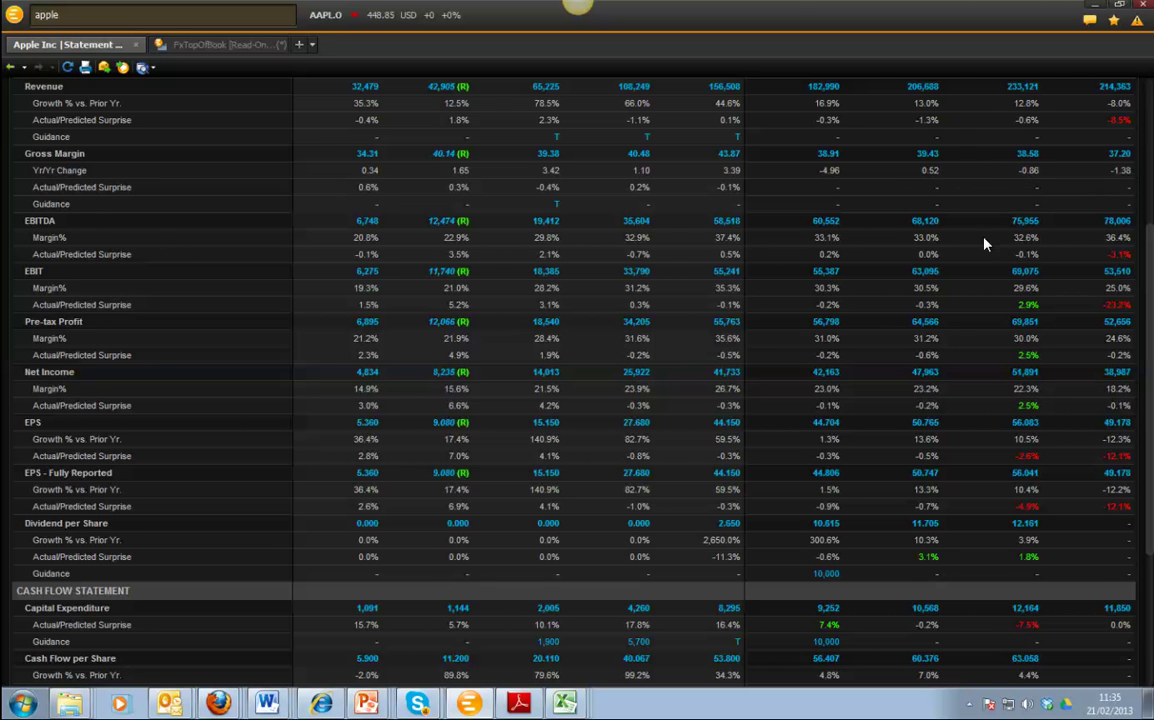
scroll(1148, 97, up, 5)
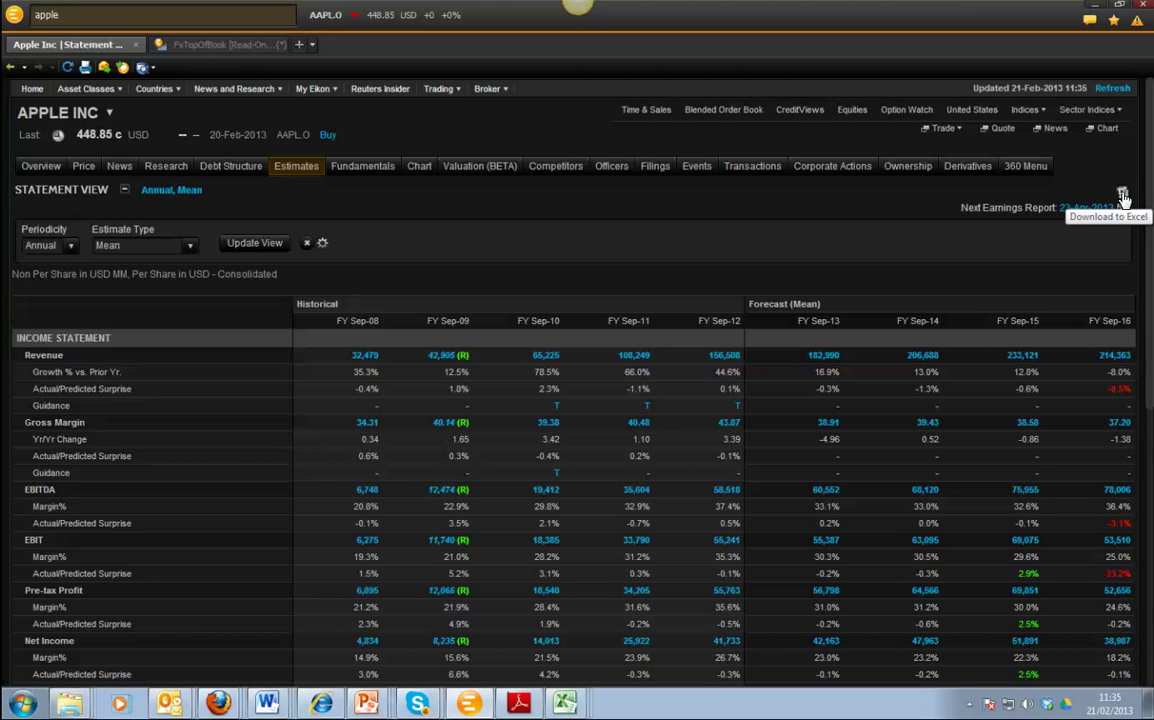
Download Apple's estimates statement for Excel and dismiss the completed file without opening or saving it
click(1122, 194)
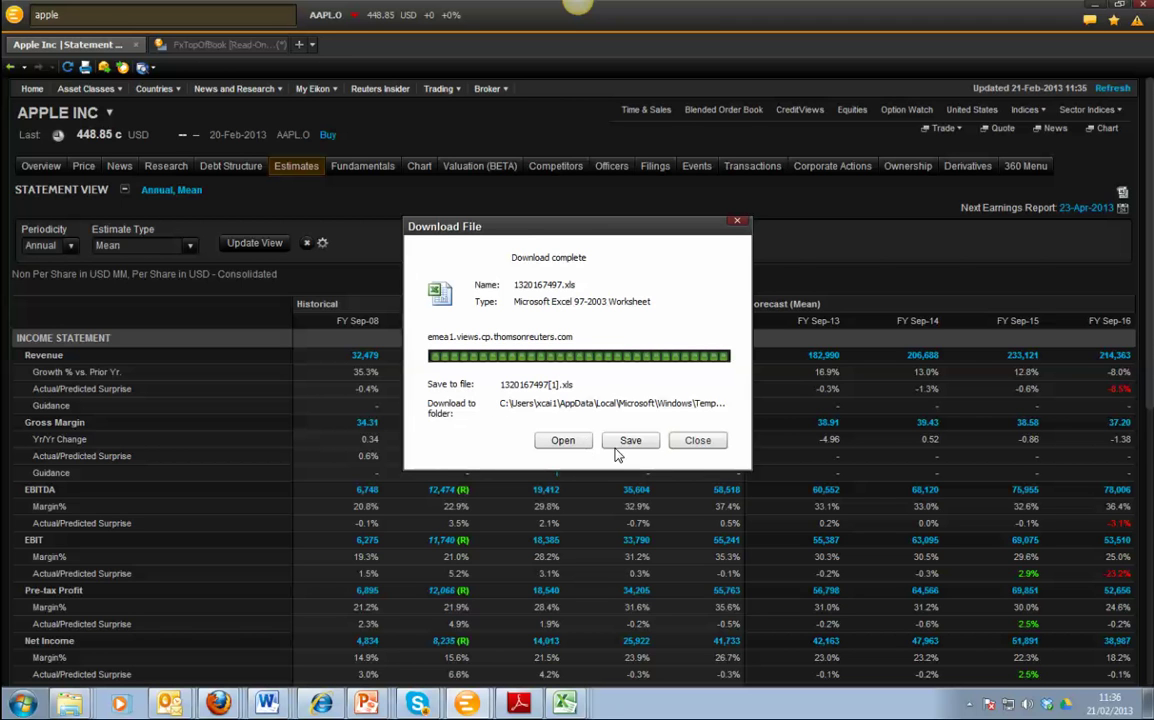
click(697, 440)
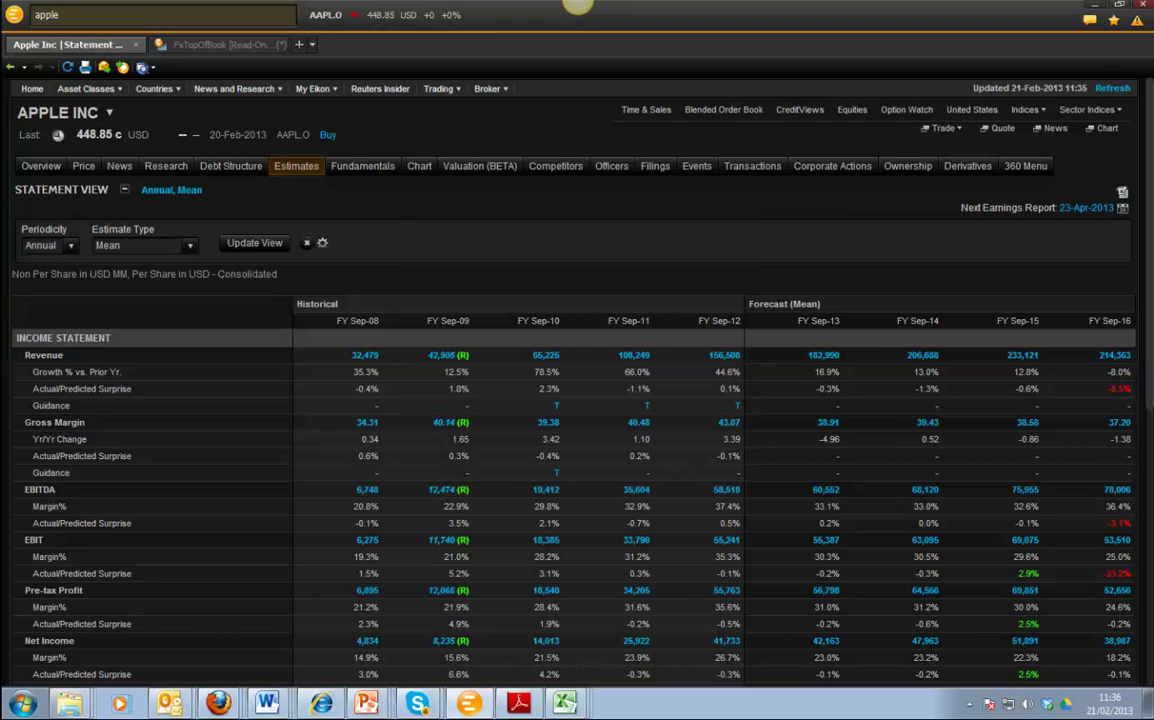
Switch to the Apple valuation.xlsx workbook in Excel and select the Dell statement data across columns A to J
mouse_move(564, 703)
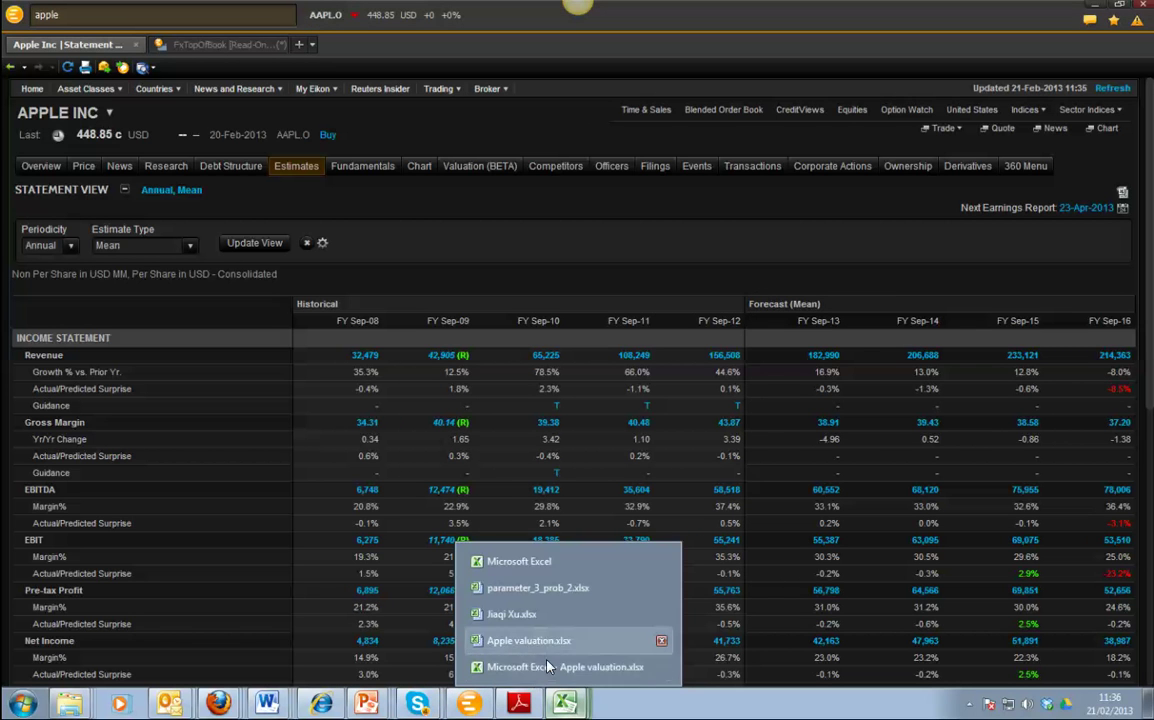
click(545, 648)
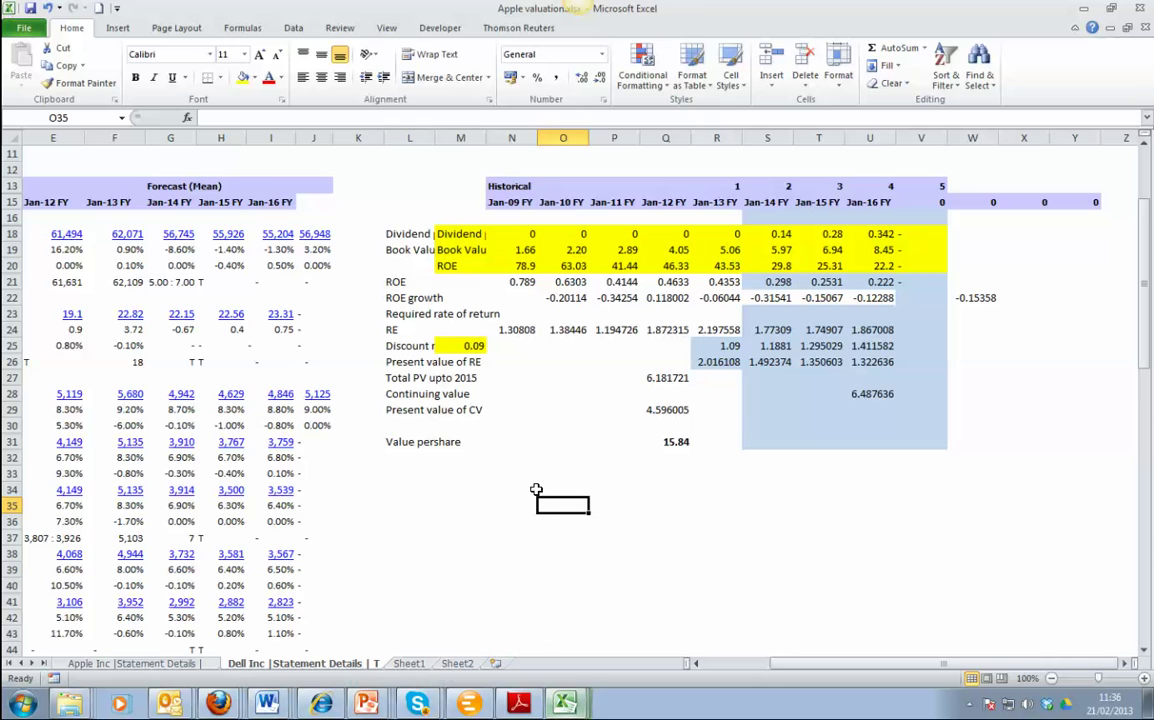
drag(790, 664, 680, 675)
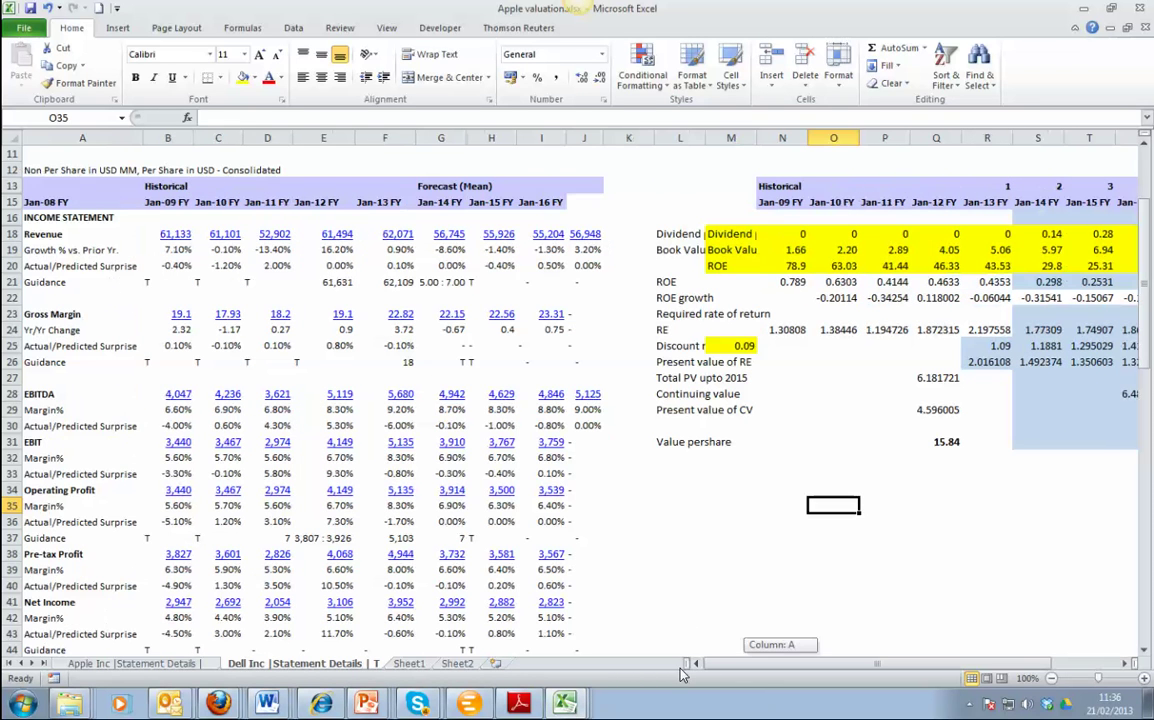
drag(82, 153, 483, 580)
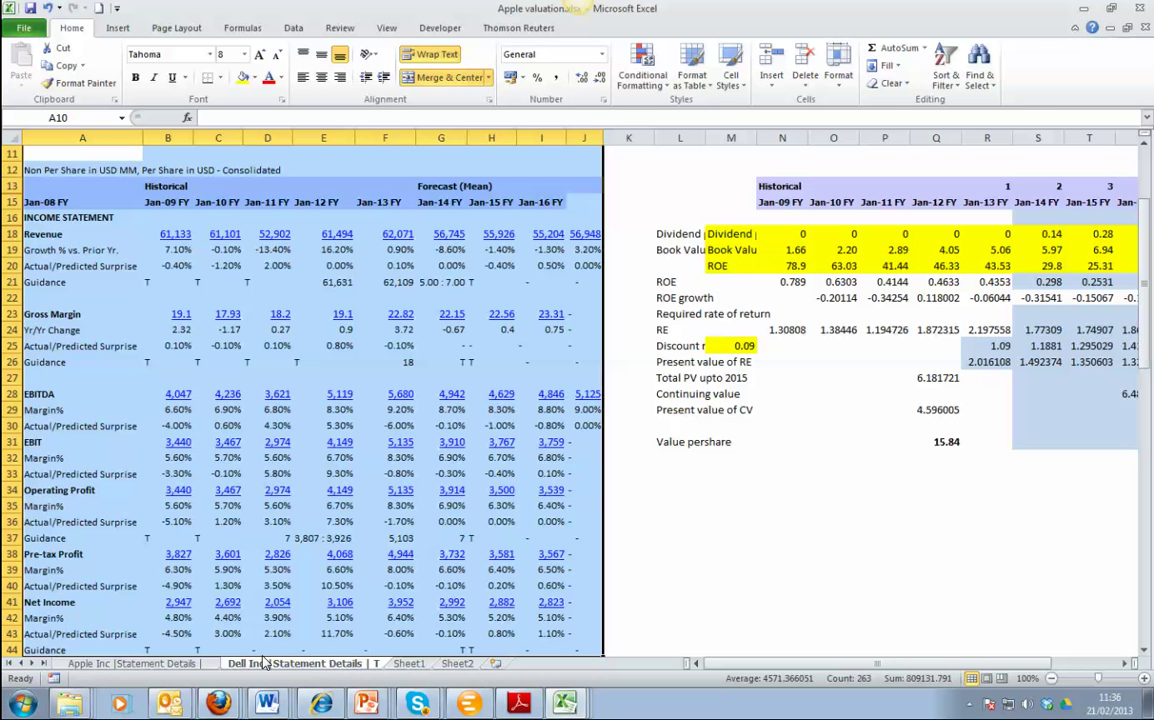
Examine the historical and forecast figures on the Apple Inc statement sheet and return to the Dell sheet's per-share valuation
click(130, 663)
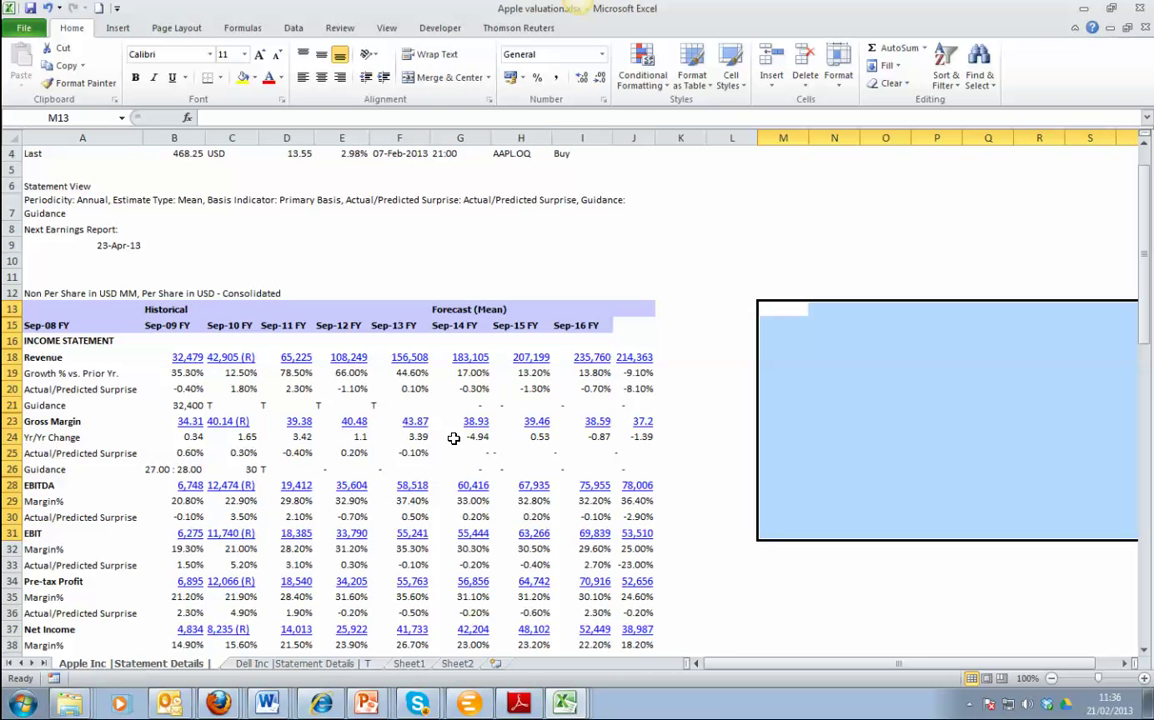
scroll(336, 287, down, 3)
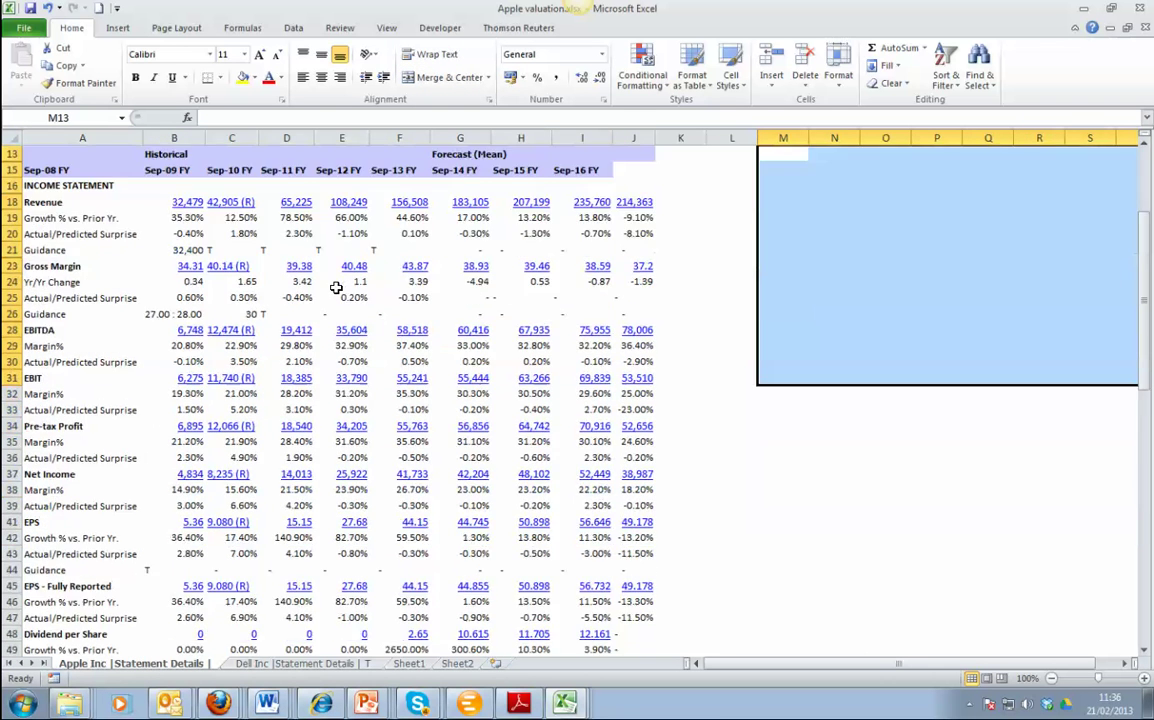
scroll(336, 287, down, 20)
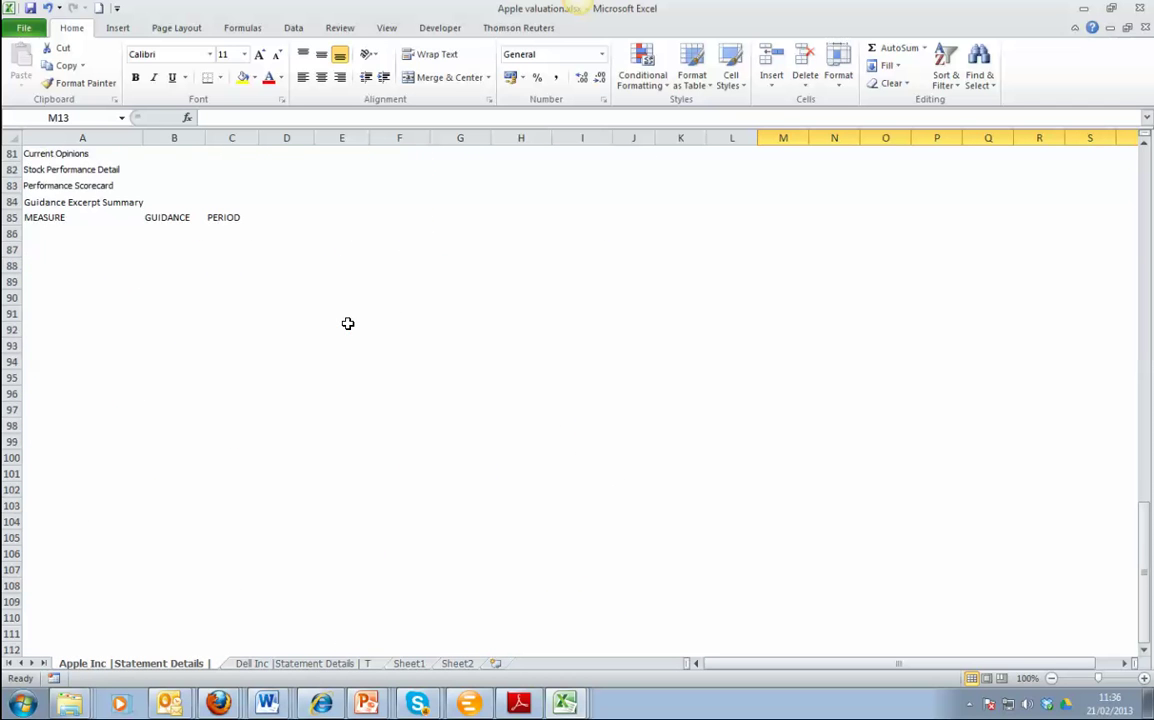
scroll(348, 319, down, 1)
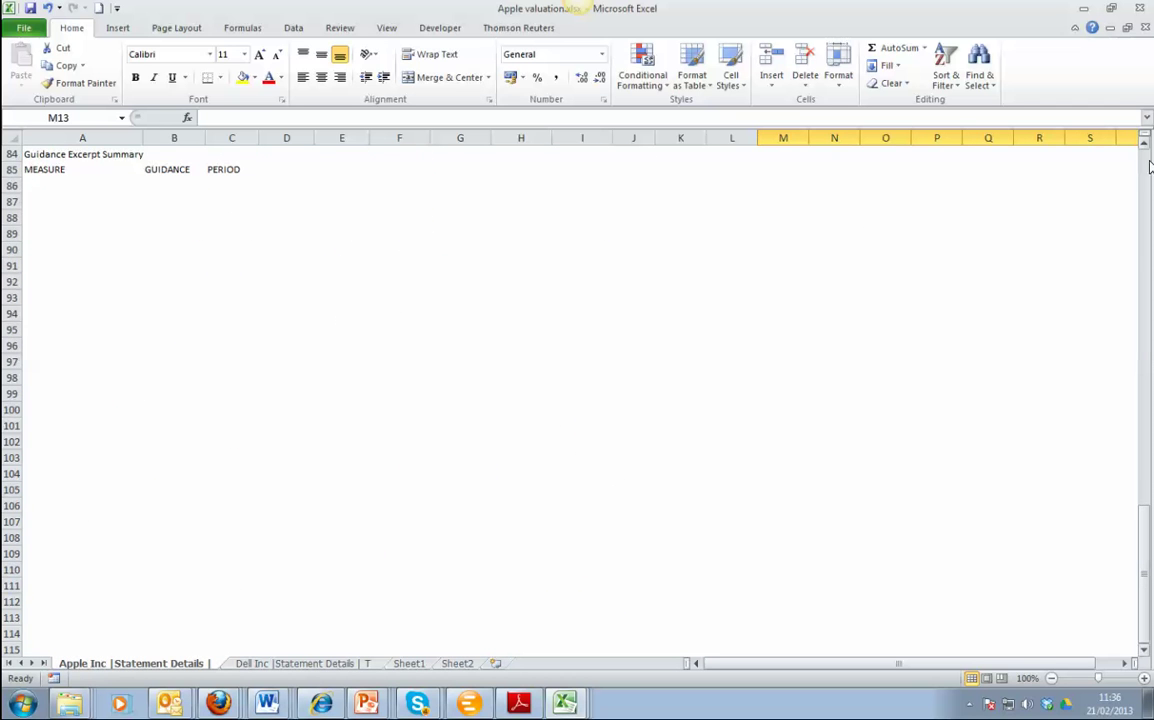
scroll(1148, 165, up, 12)
scroll(1148, 165, up, 15)
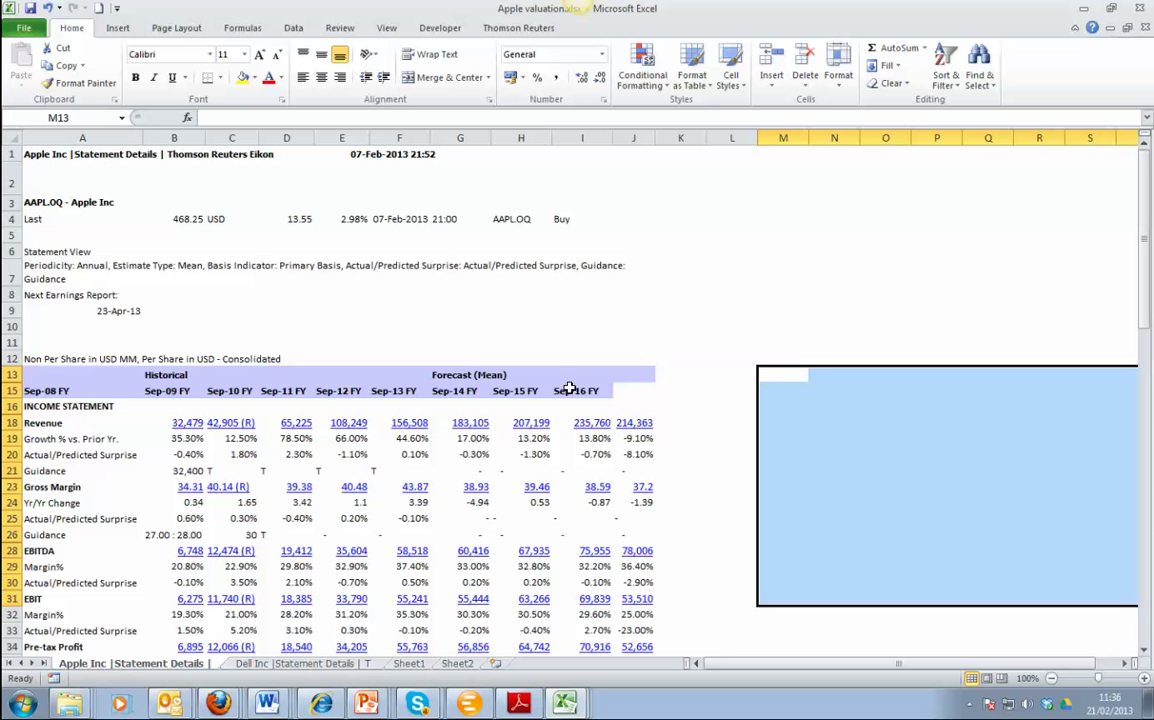
scroll(528, 396, down, 6)
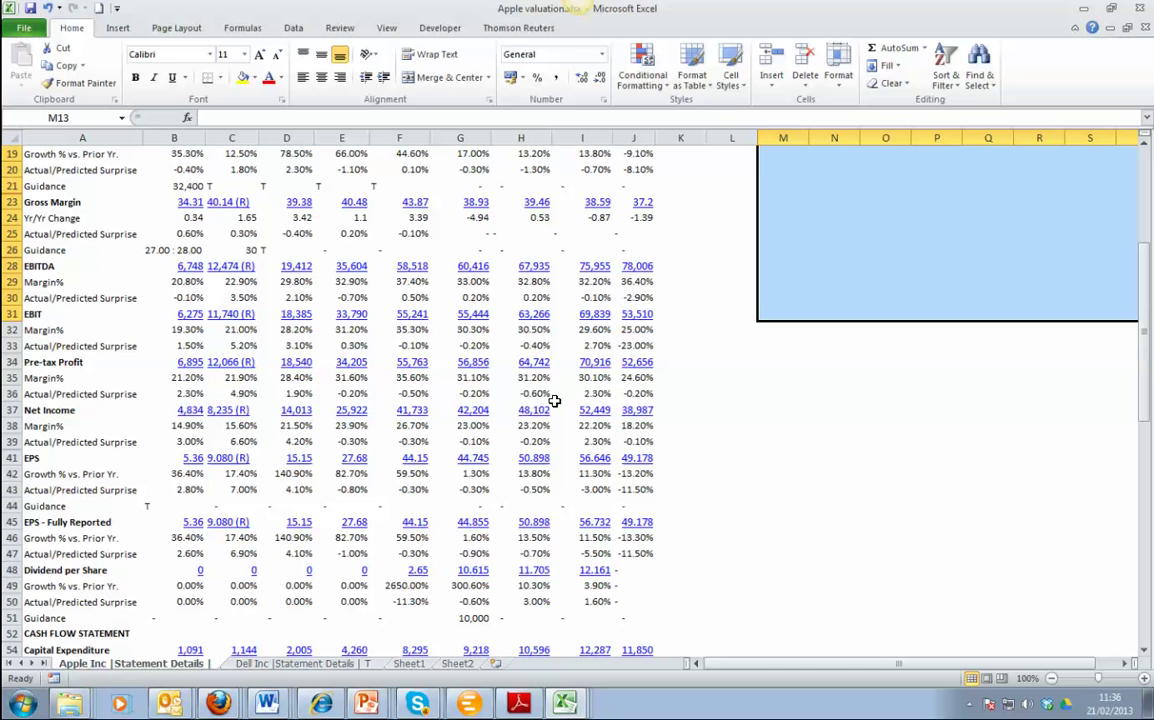
click(330, 667)
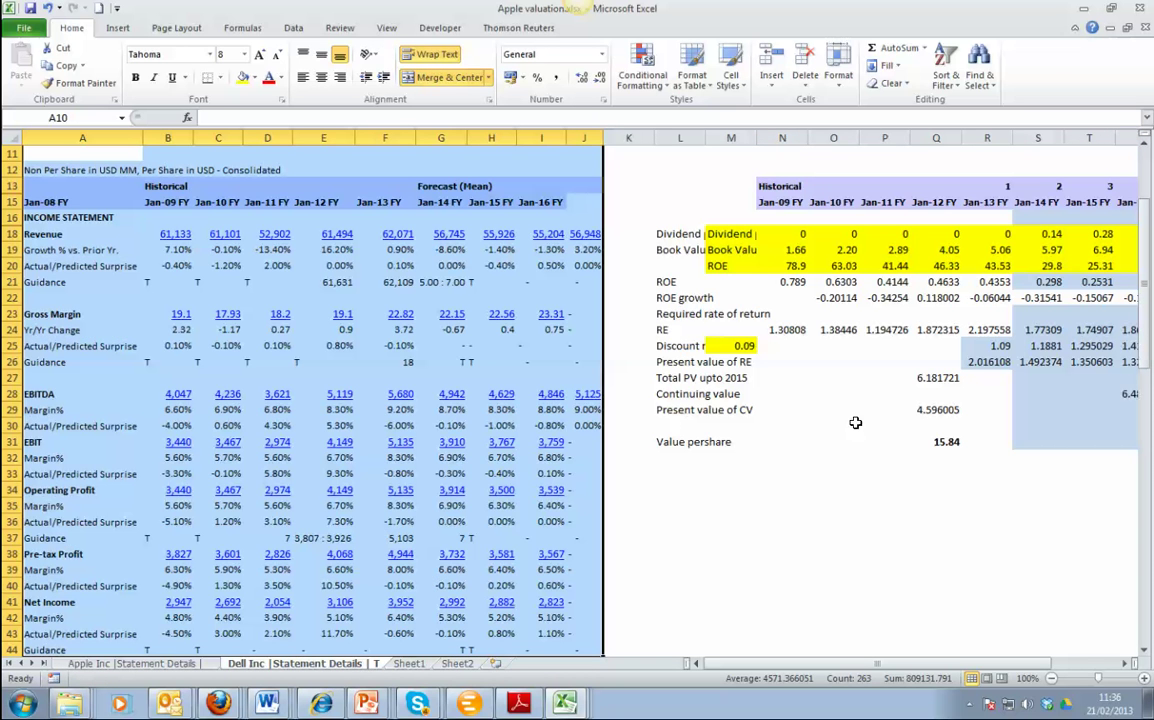
drag(870, 663, 906, 668)
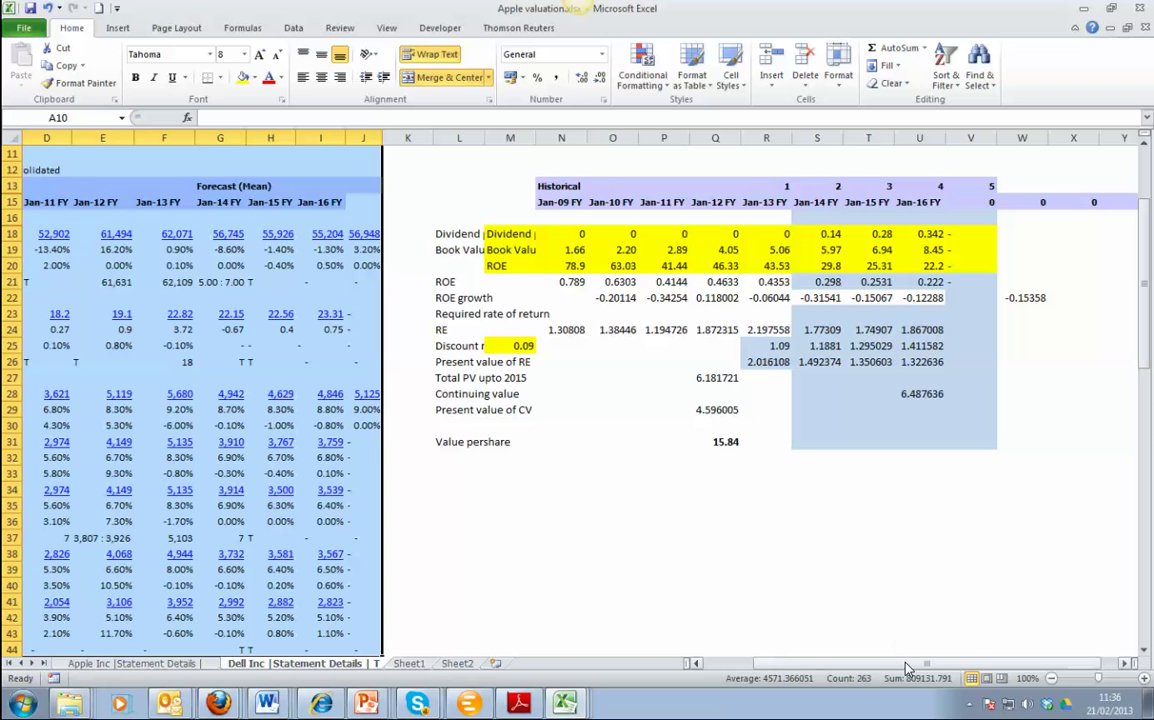
Switch to the student's RE Valuation for APPLE workbook, inspect the 2013 EPS formula and select the assumptions in A3:B8
click(592, 712)
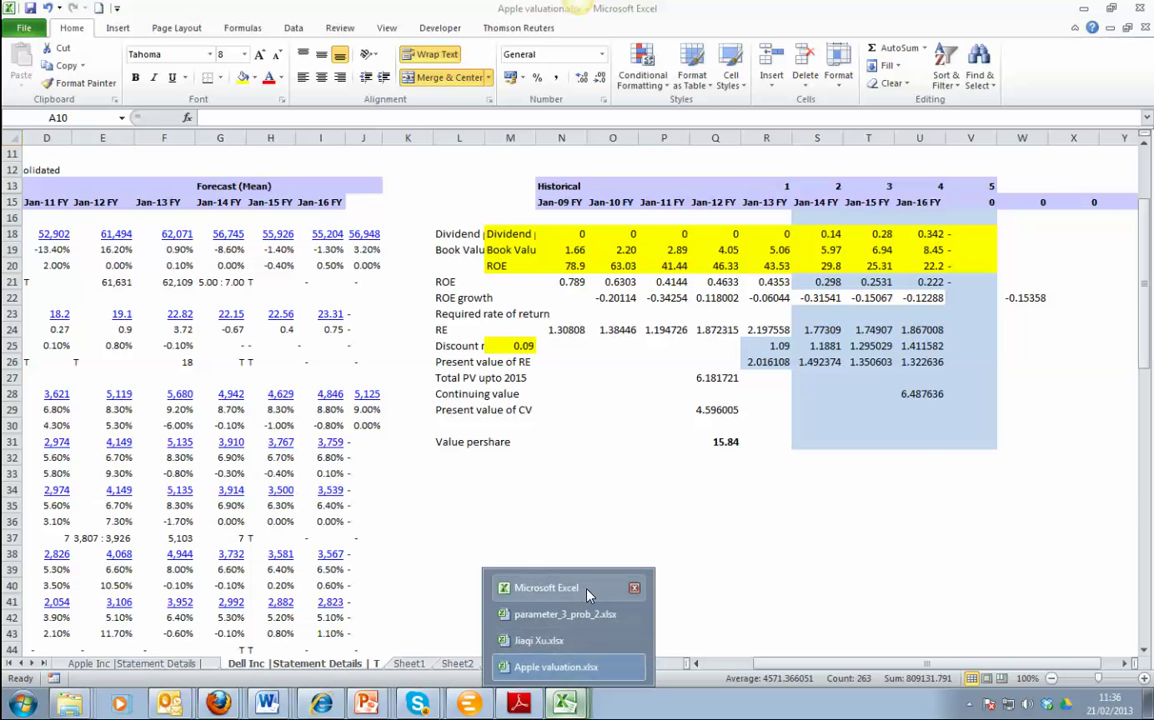
click(545, 641)
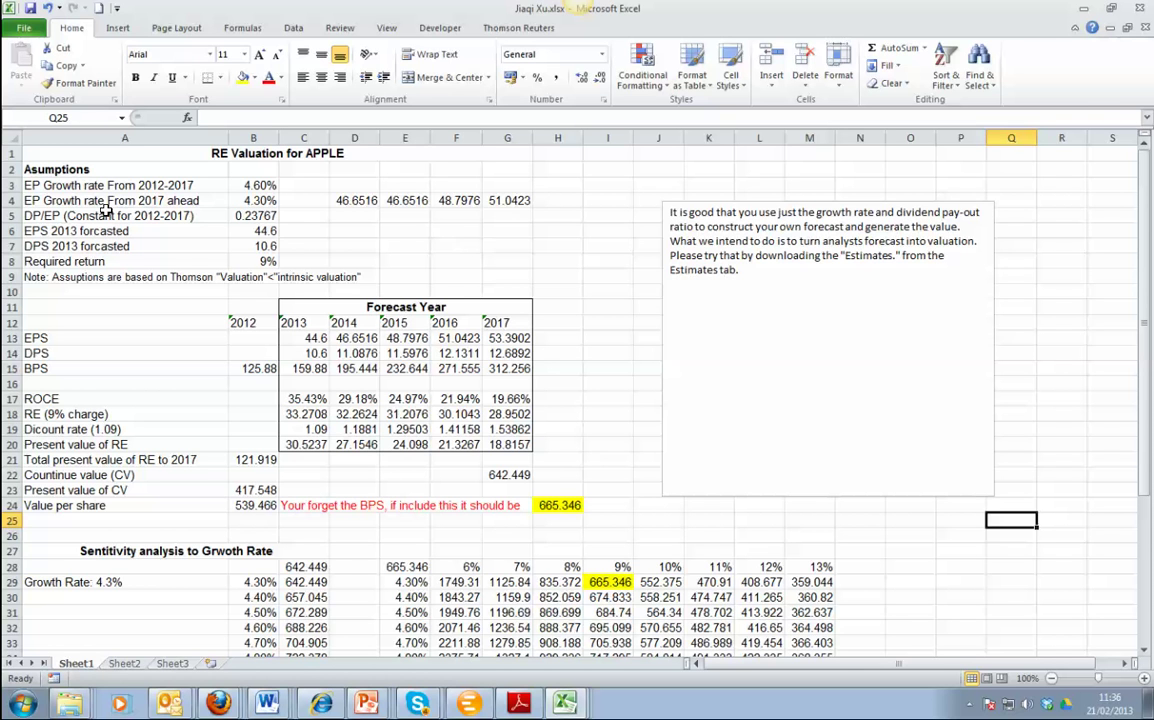
click(307, 340)
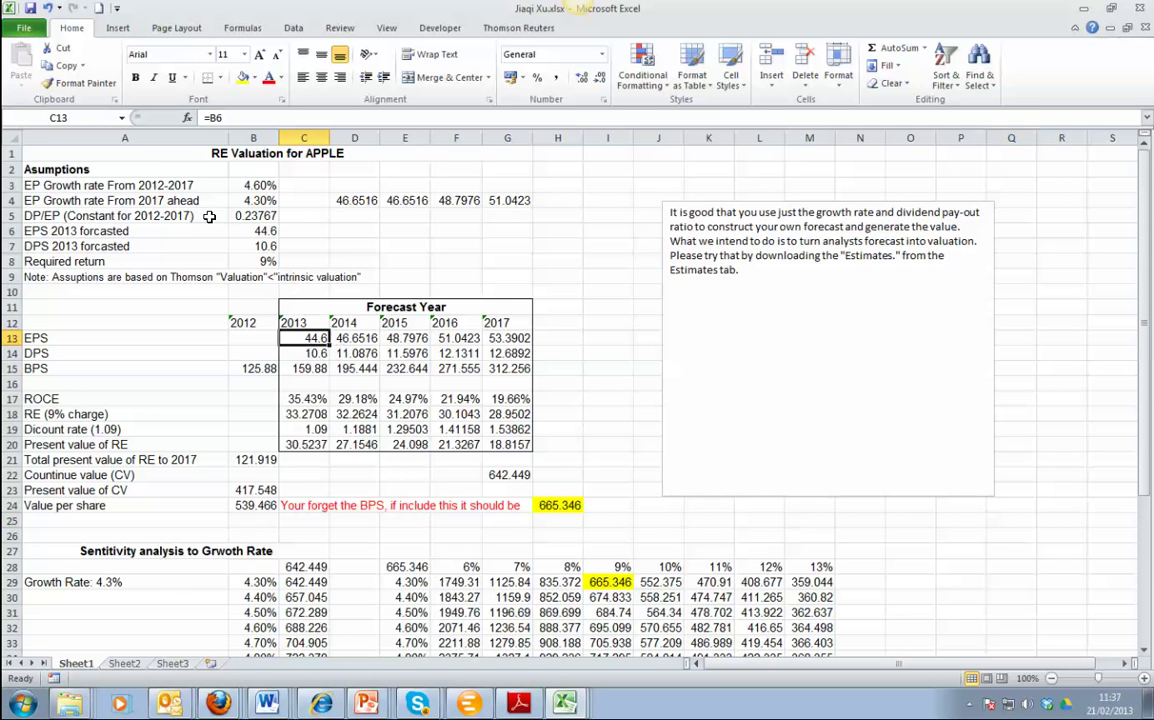
drag(78, 186, 256, 259)
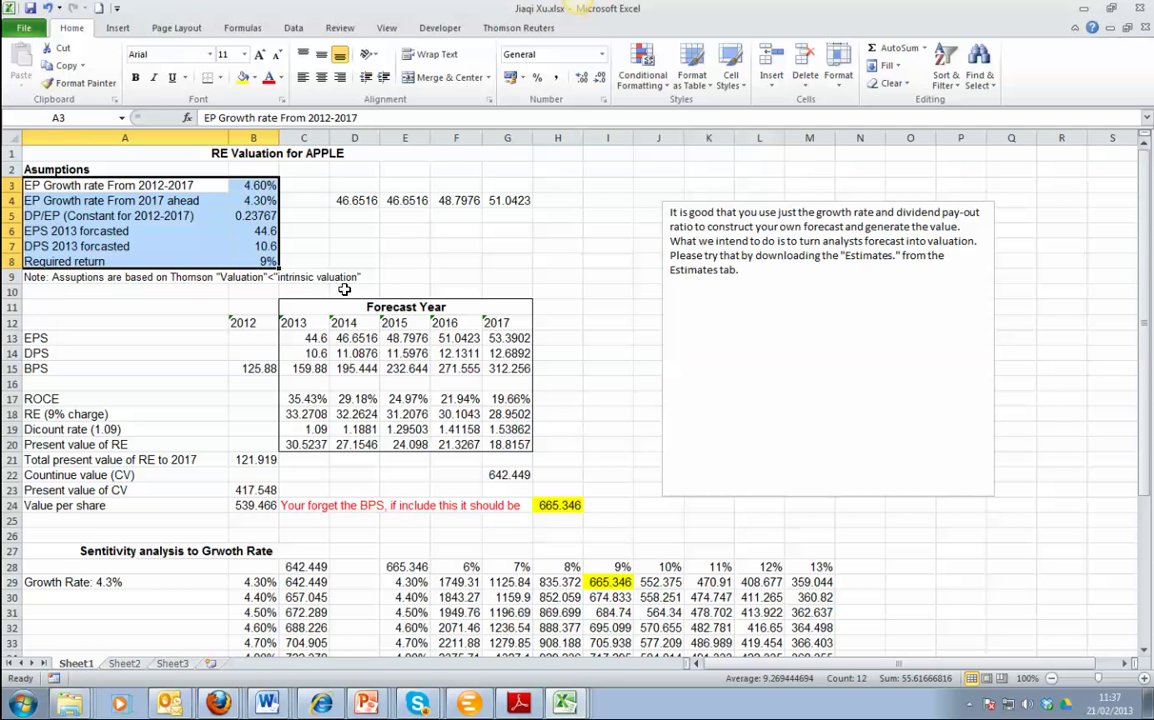
Switch to Thomson Reuters Eikon and open Apple's Intrinsic Valuation (BETA) page
click(467, 704)
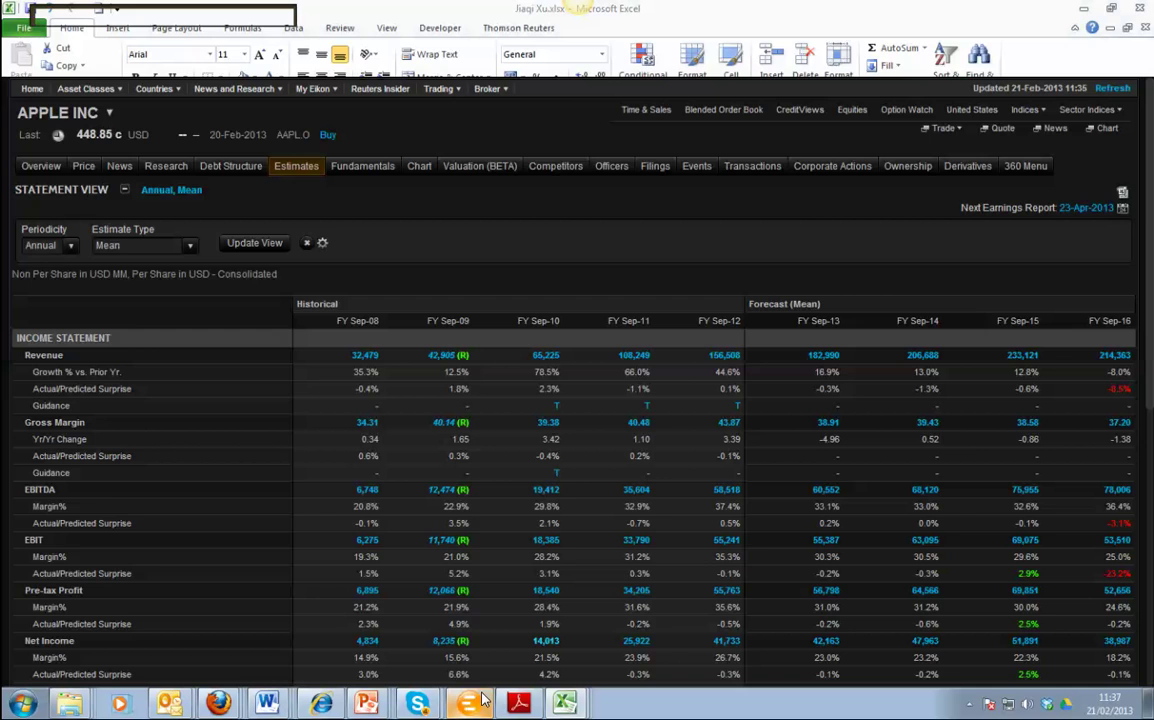
mouse_move(779, 186)
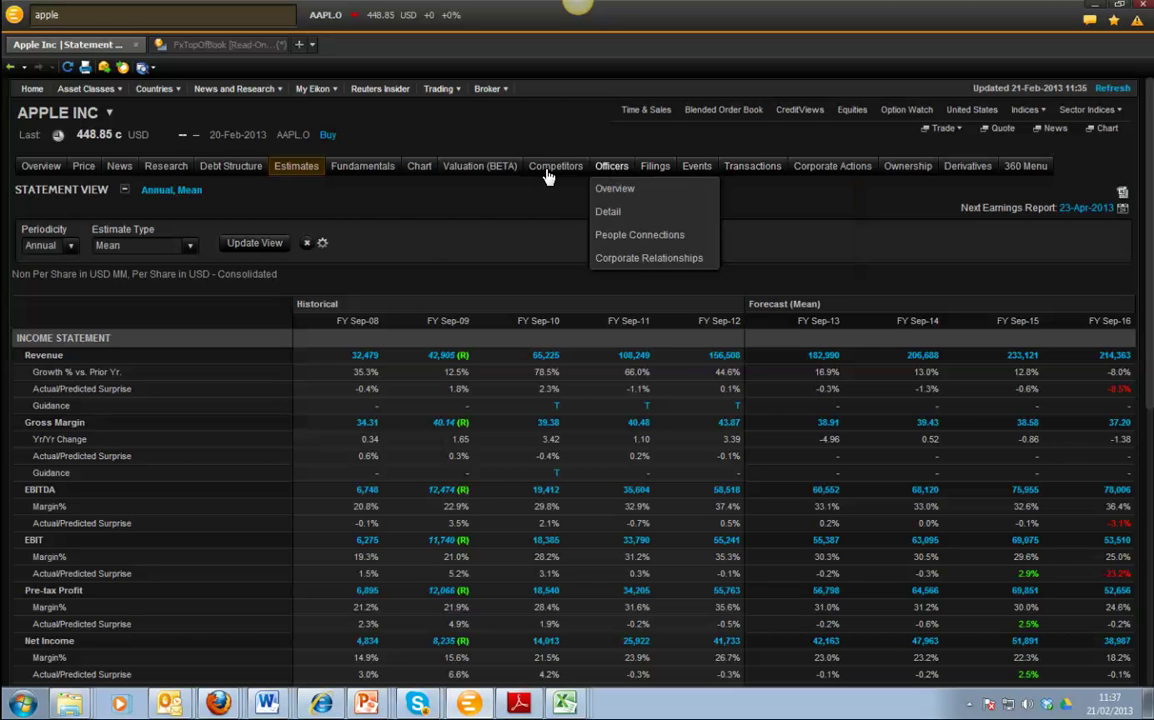
mouse_move(490, 174)
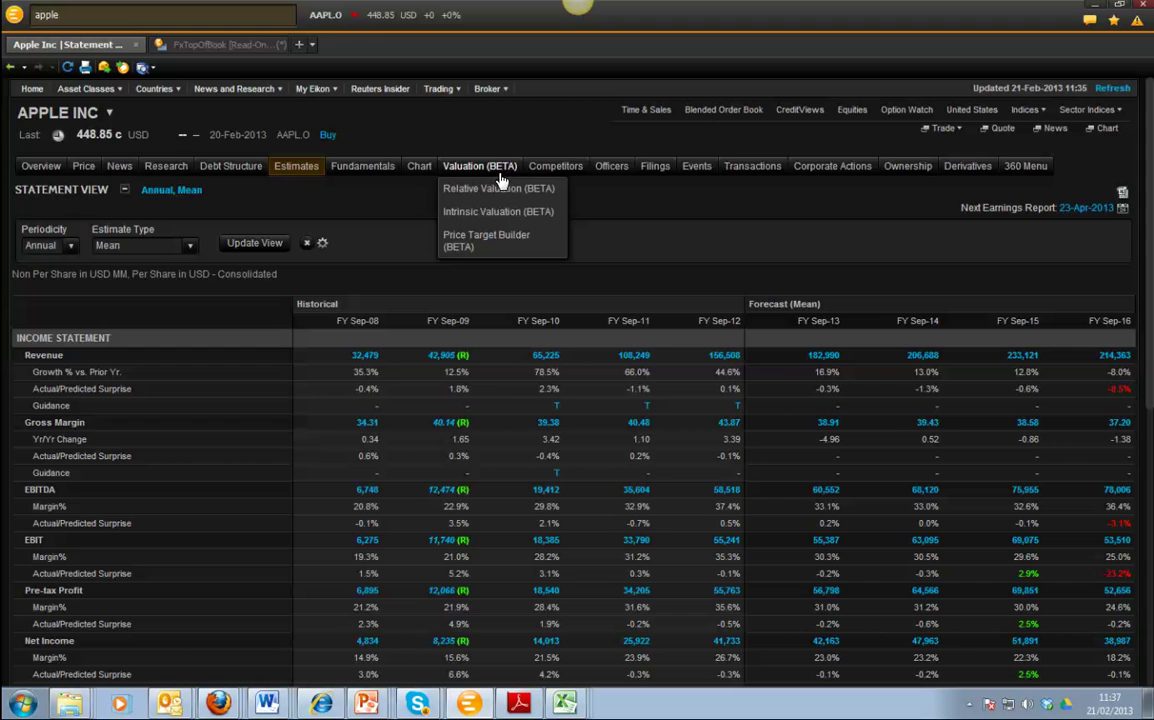
click(500, 212)
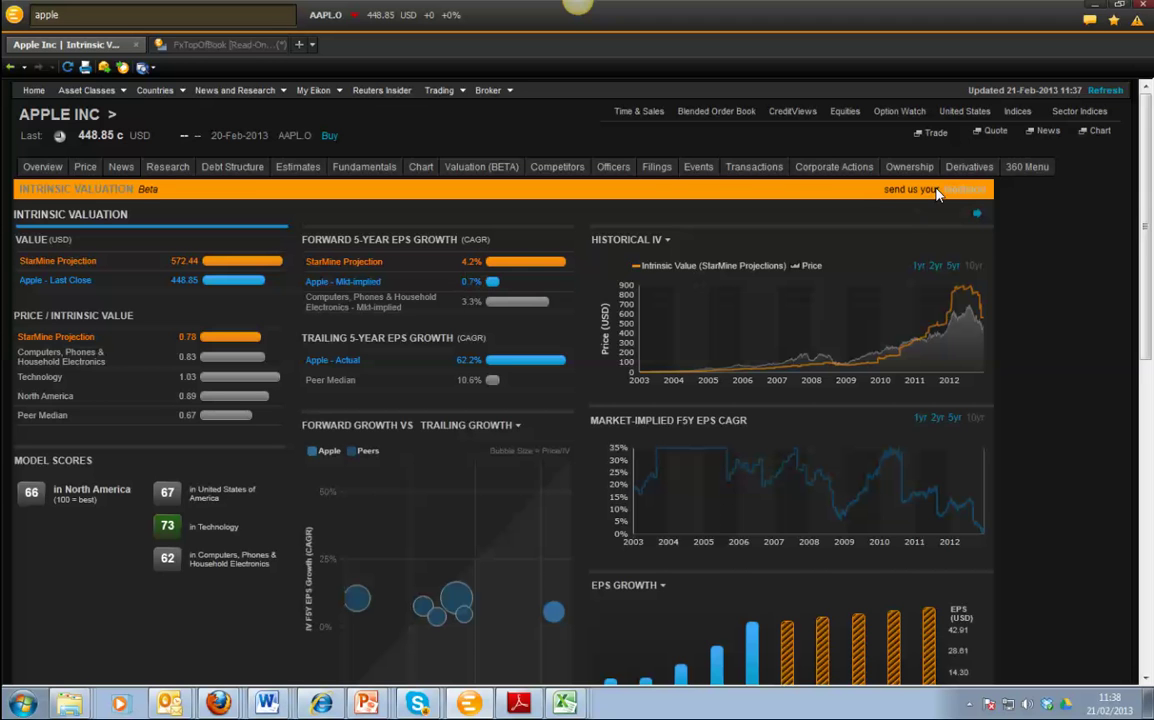
Compare the assumptions in the student's Apple valuation workbook with the StarMine projections on Eikon's Intrinsic Valuation page
mouse_move(565, 703)
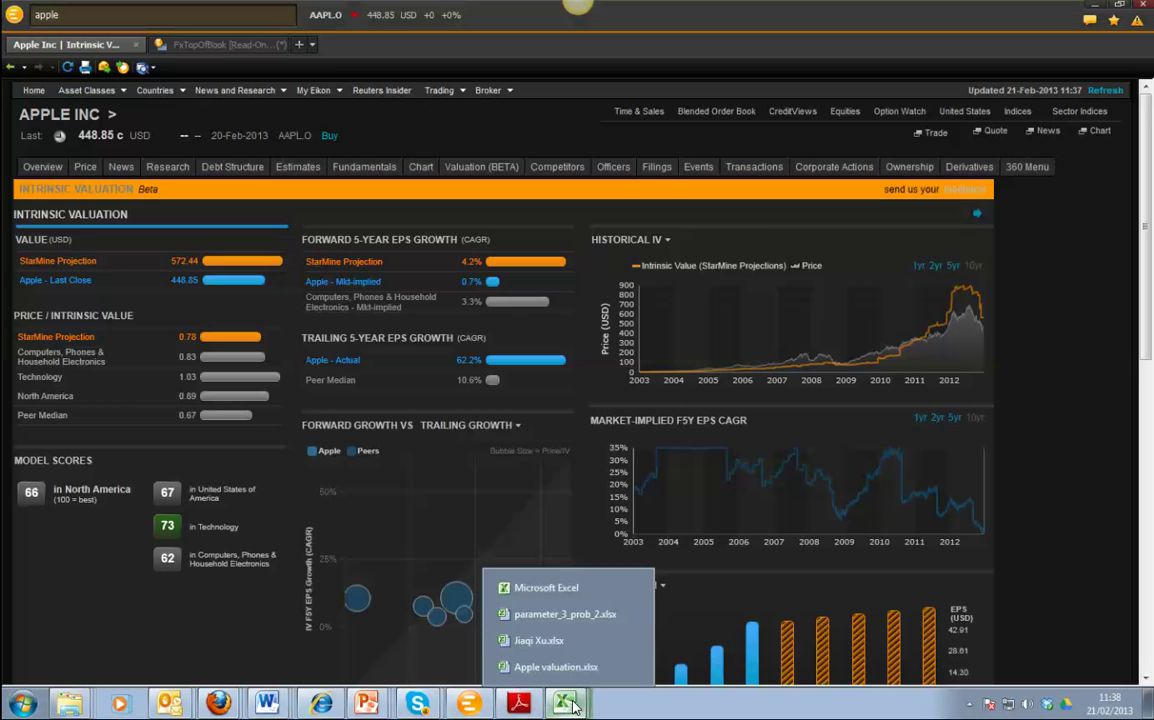
click(545, 640)
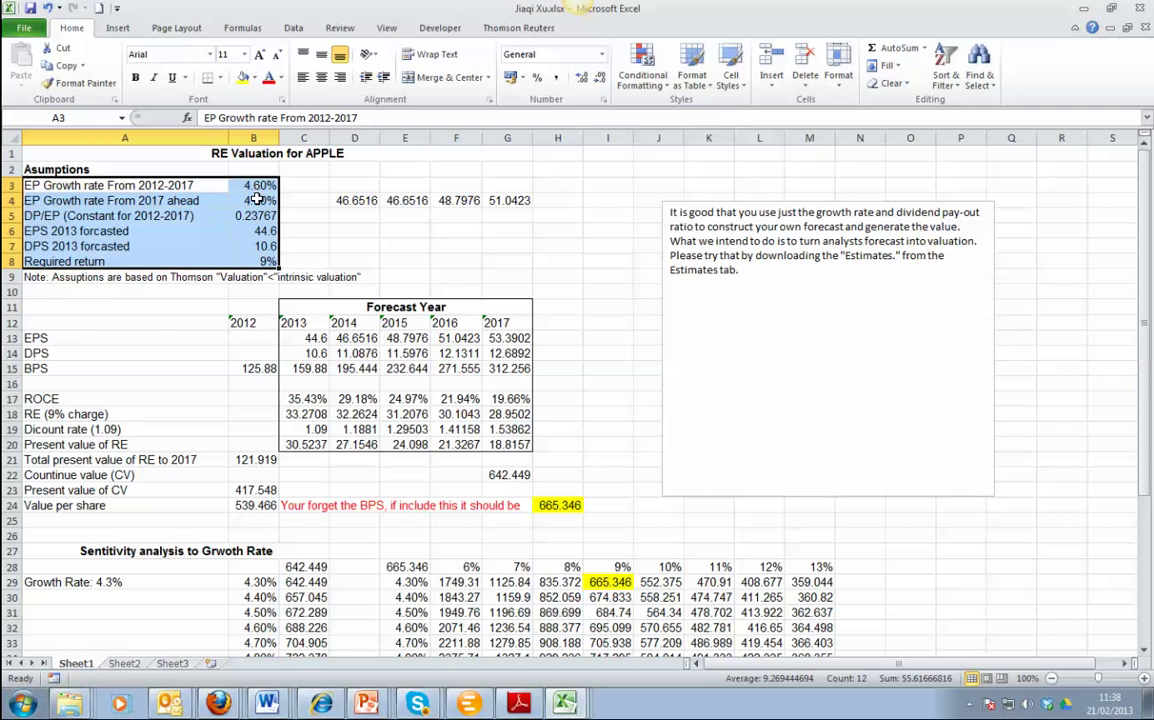
click(468, 703)
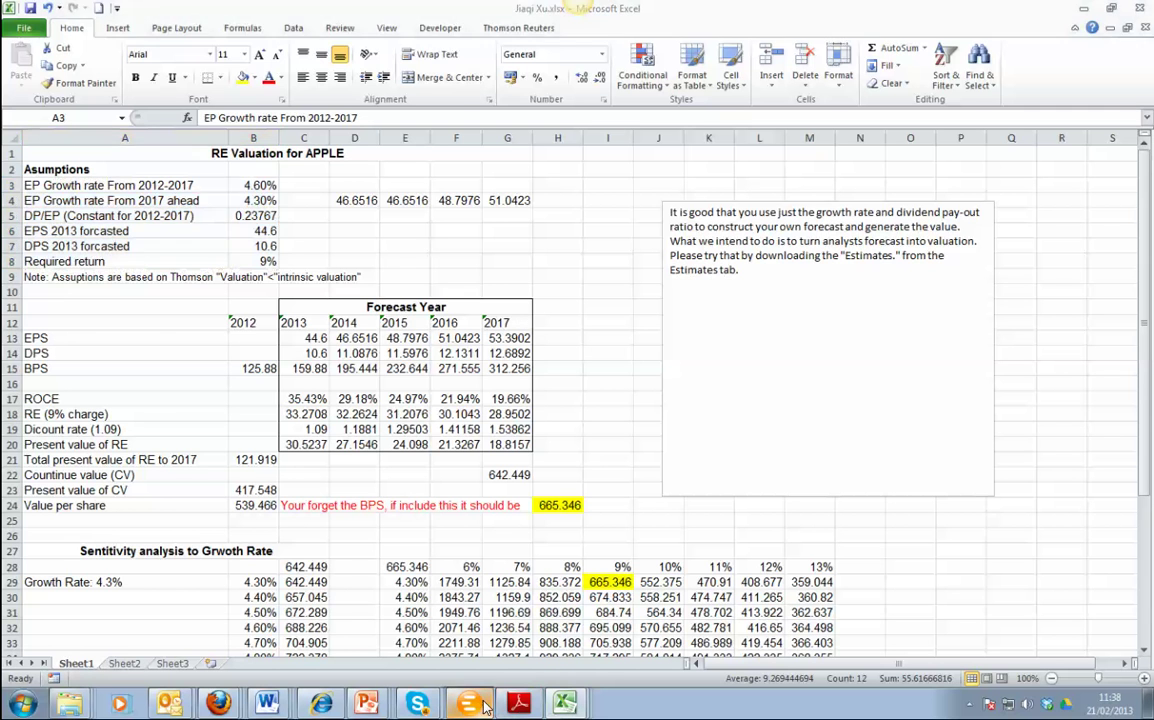
scroll(914, 579, down, 5)
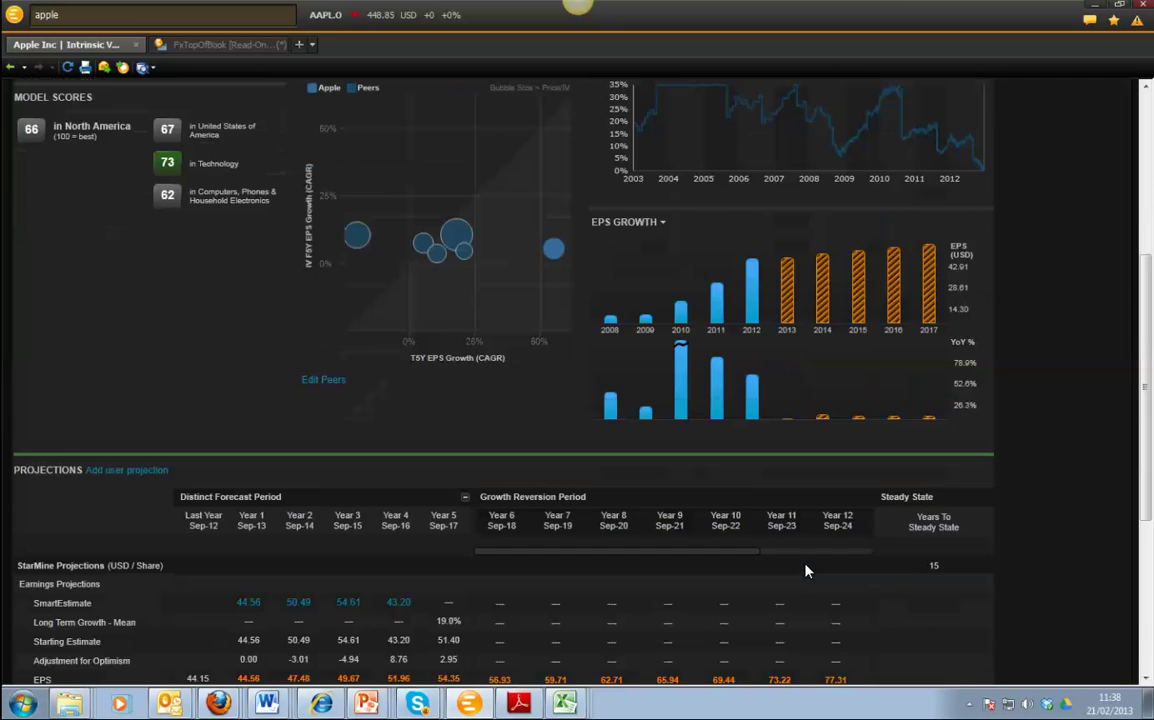
scroll(805, 570, down, 5)
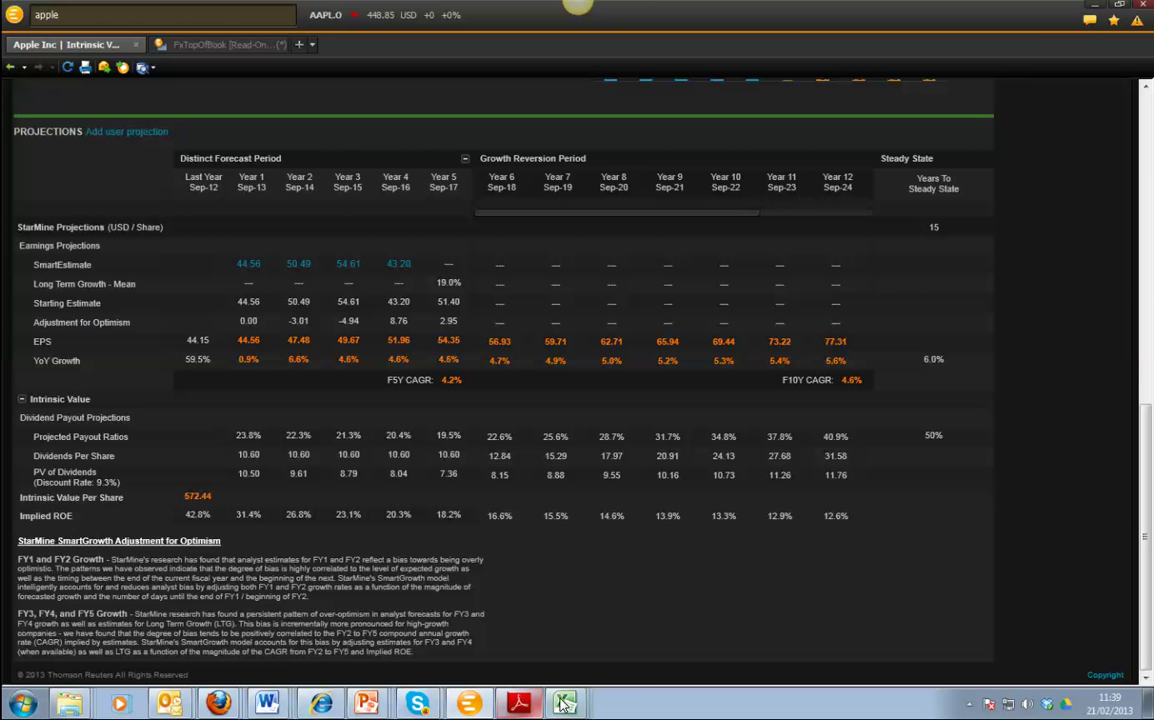
Return to the student's workbook in Excel and inspect the growth rate from 2017 ahead and the payout ratio formula
mouse_move(565, 703)
click(537, 643)
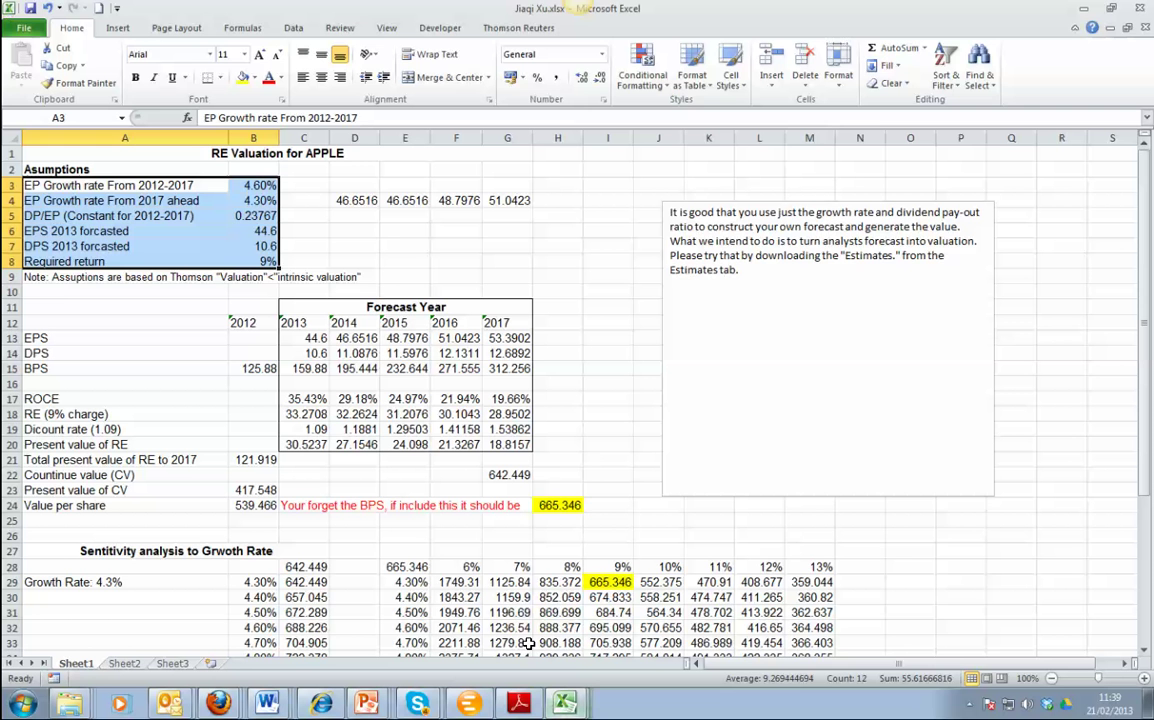
click(255, 199)
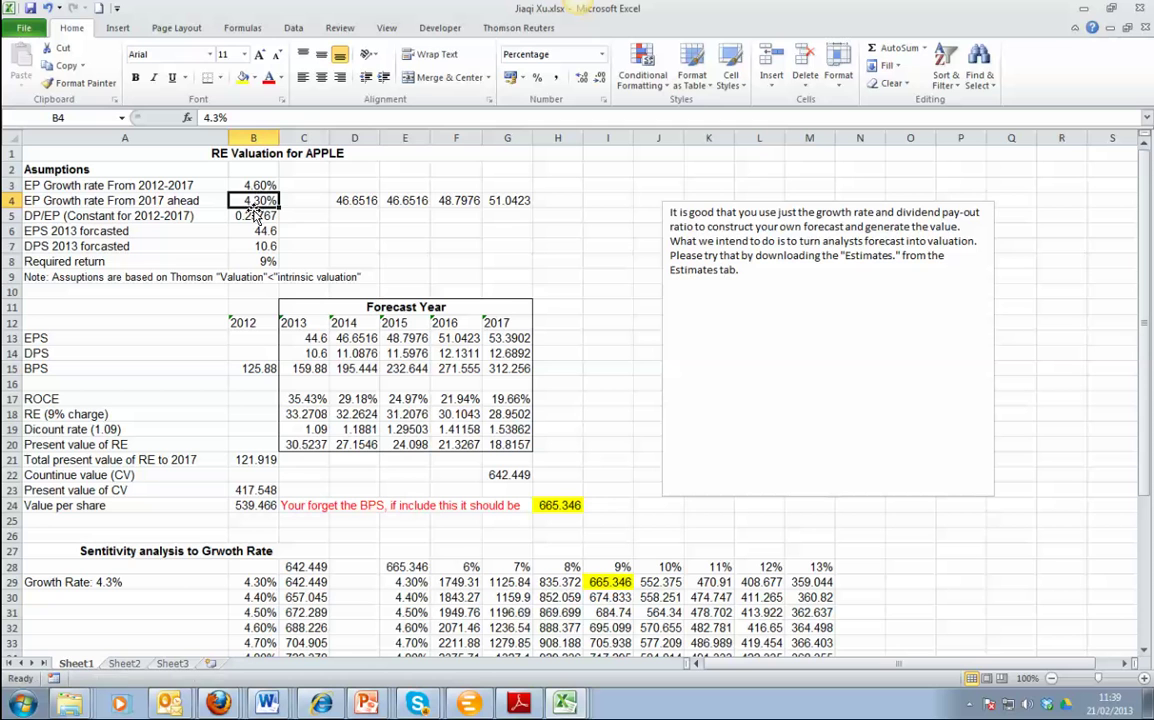
click(253, 215)
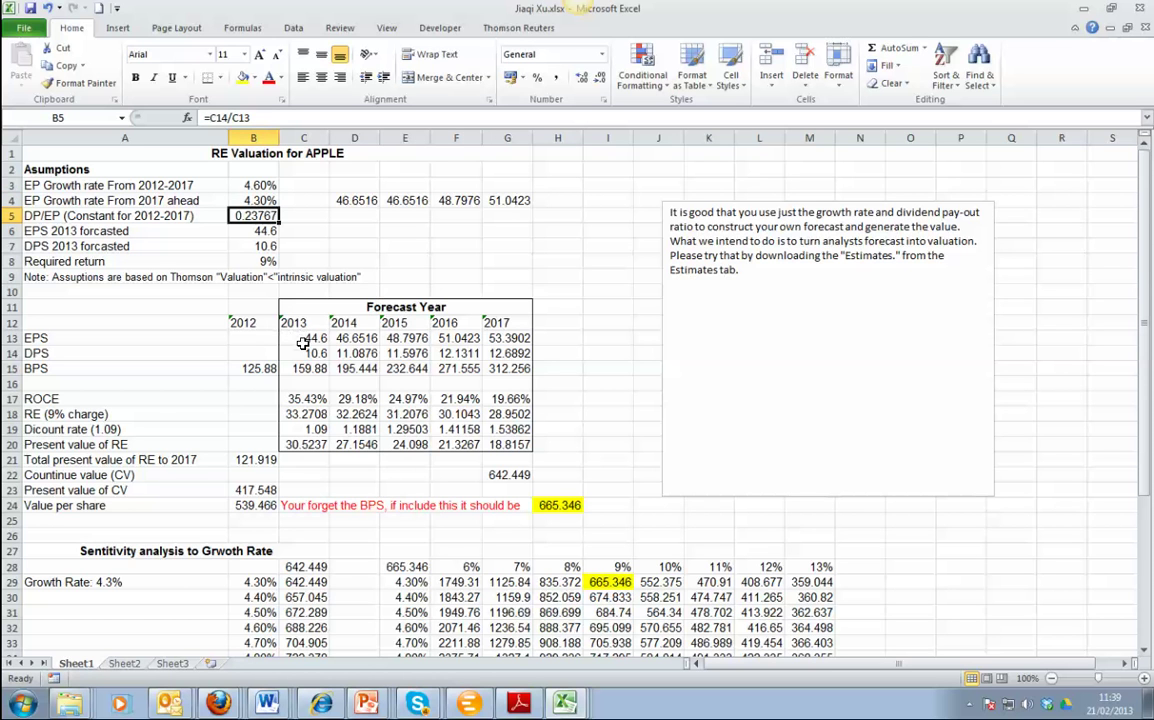
Select the 2012 column cells B12:B15 and inspect the 2013 and 2014 EPS formulas without changing them
click(302, 340)
drag(245, 322, 255, 366)
click(304, 341)
double_click(309, 340)
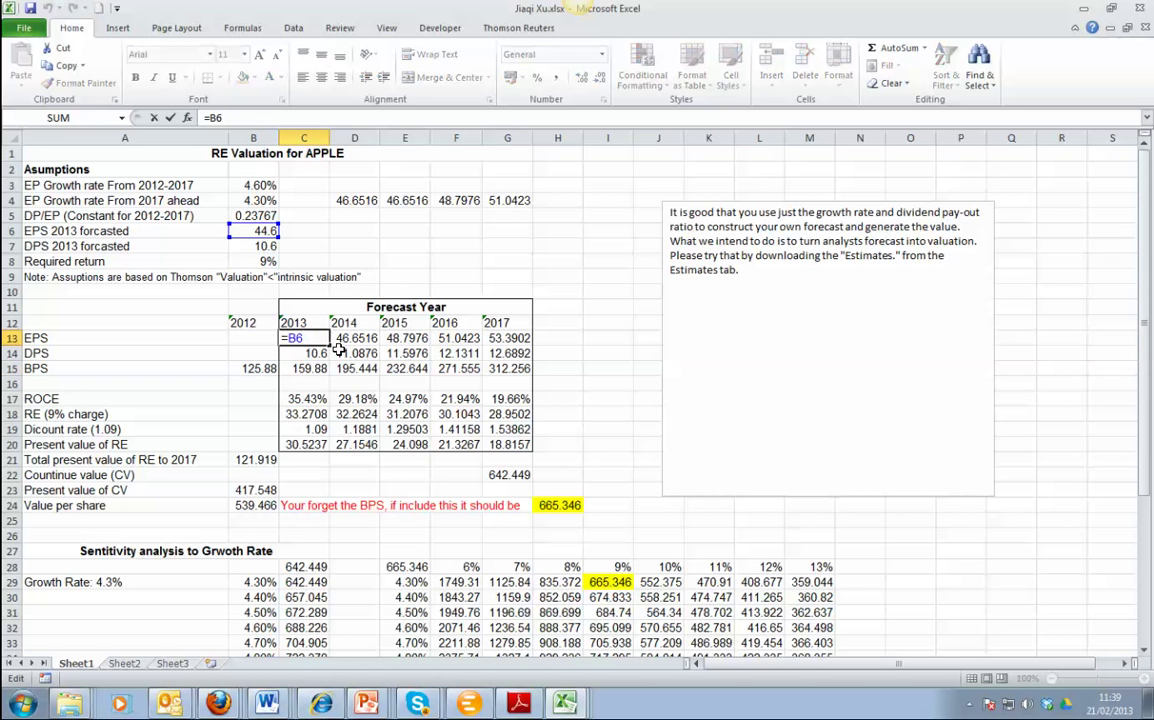
click(343, 341)
double_click(340, 340)
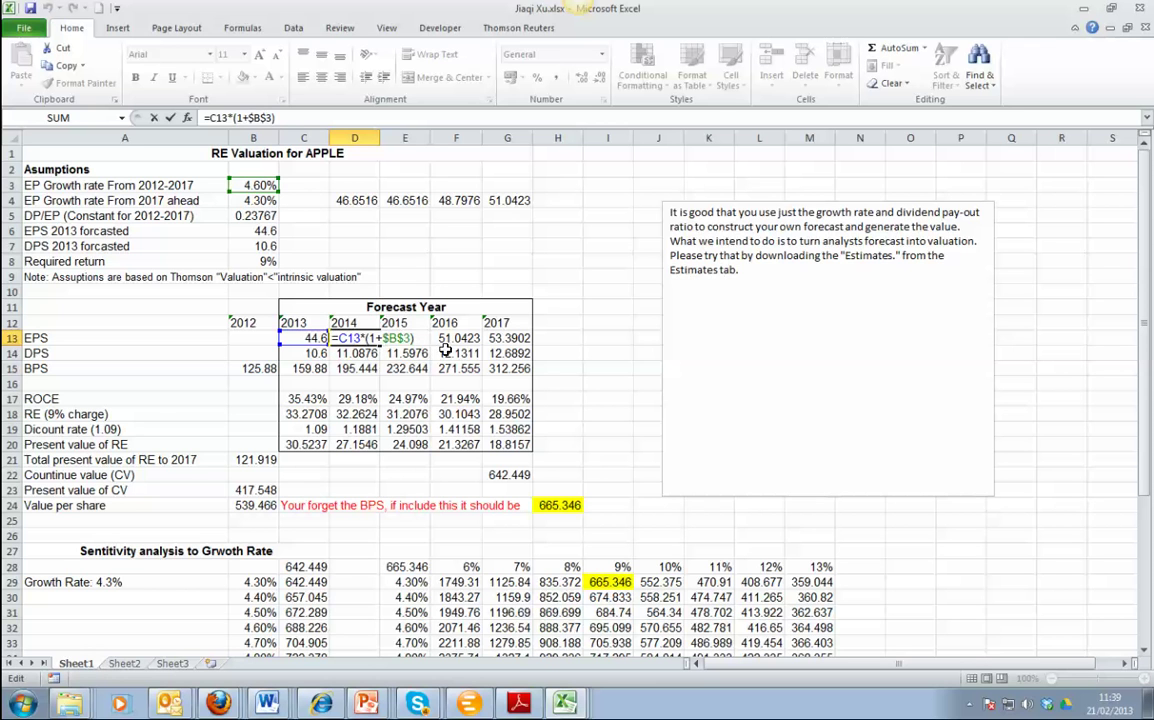
key(Return)
drag(379, 359, 437, 356)
click(612, 392)
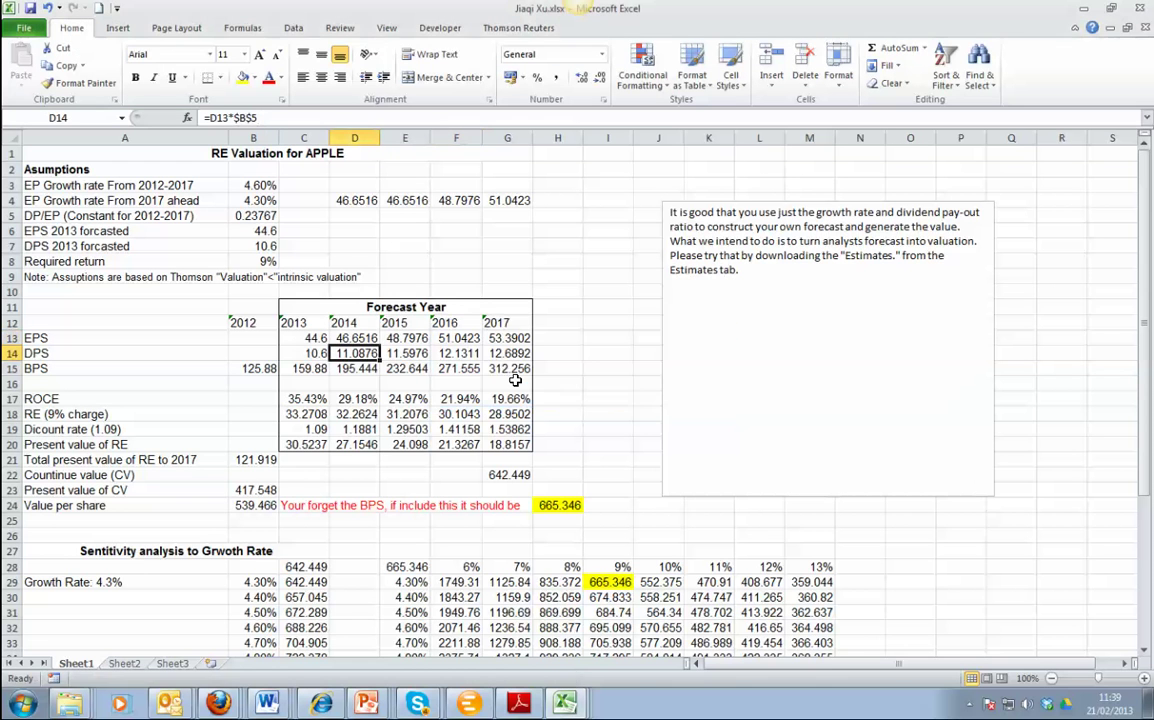
drag(331, 356, 331, 341)
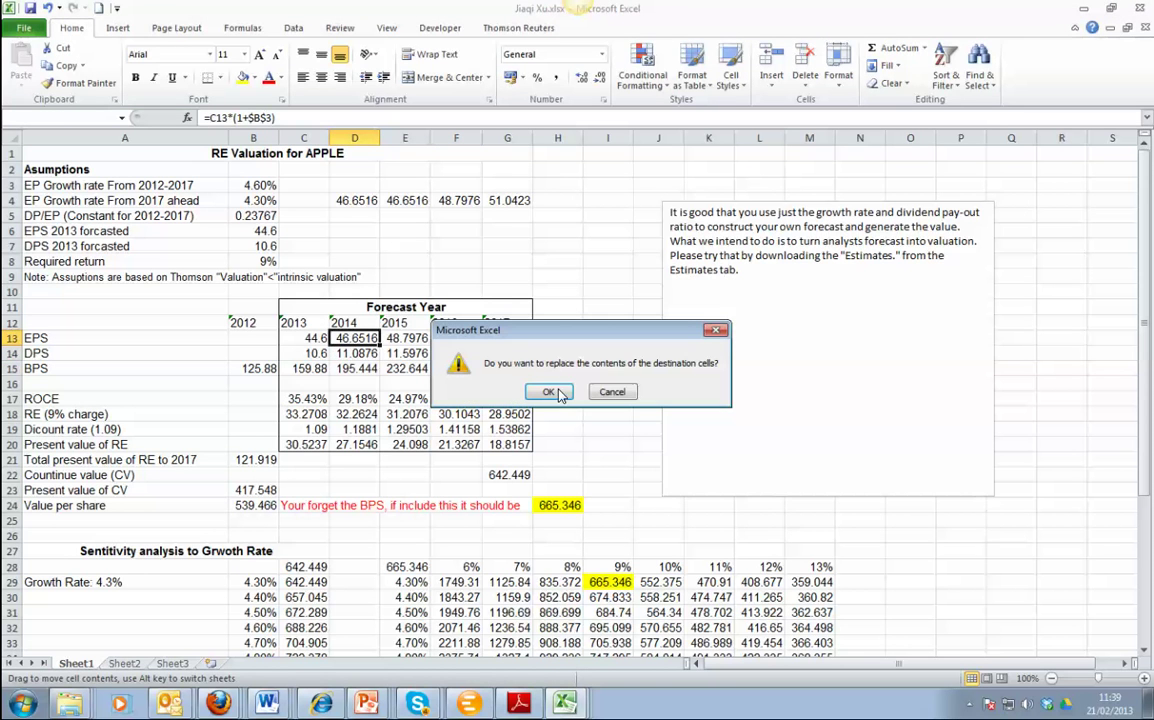
click(552, 392)
Review the BPS row from 2012 to 2017 and inspect the 2013 ROCE and residual earnings formulas
click(259, 369)
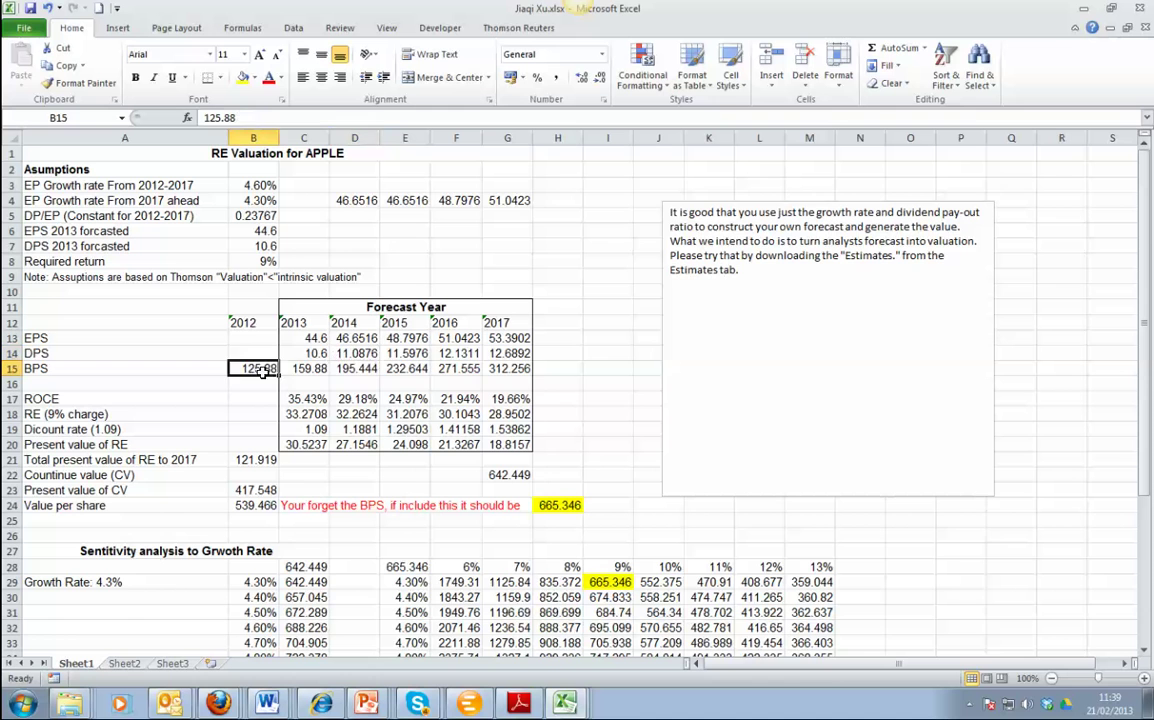
drag(259, 369, 515, 369)
click(320, 400)
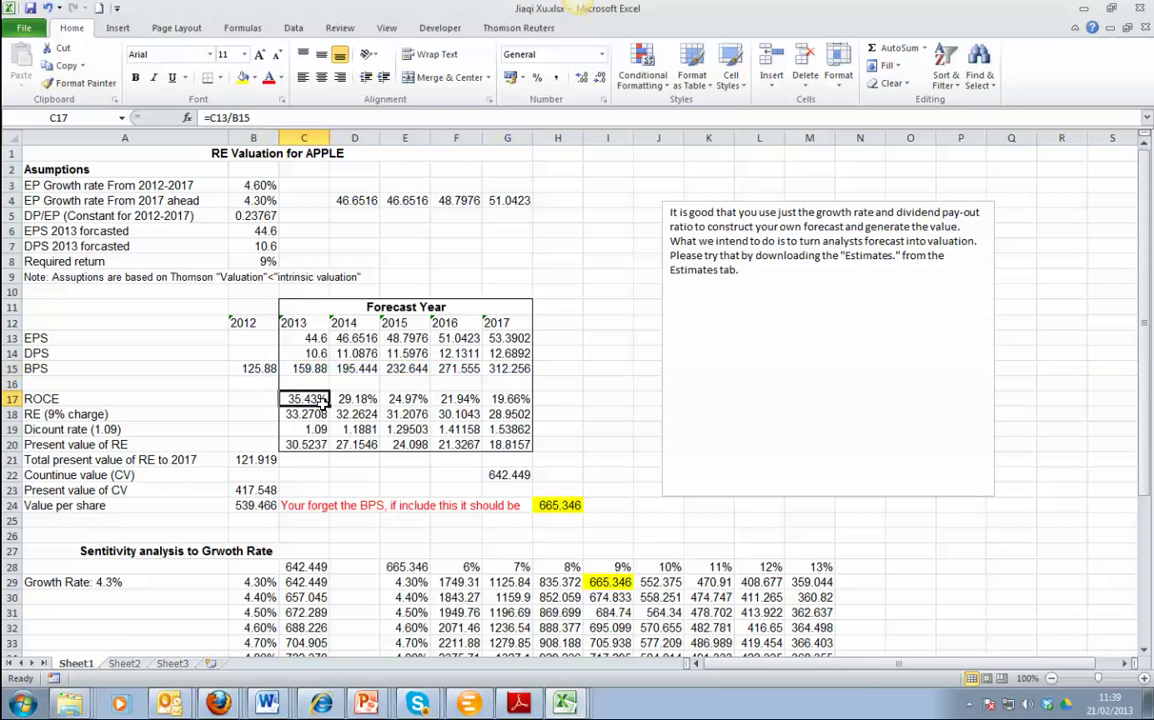
double_click(305, 400)
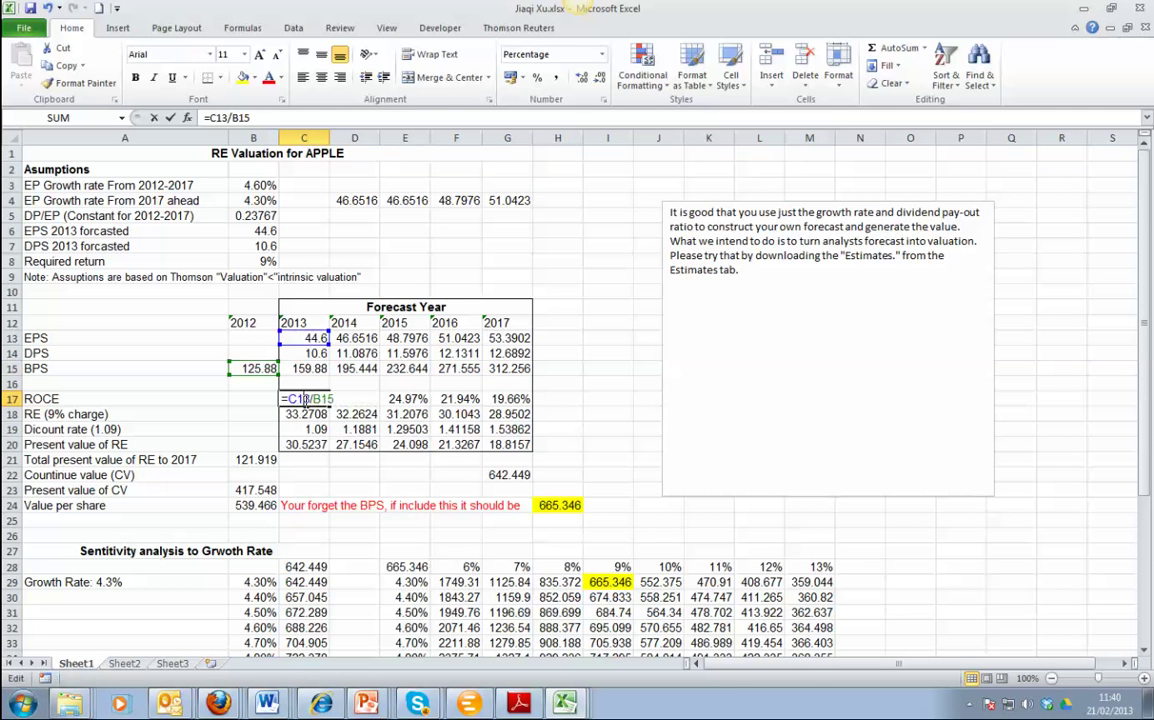
click(298, 414)
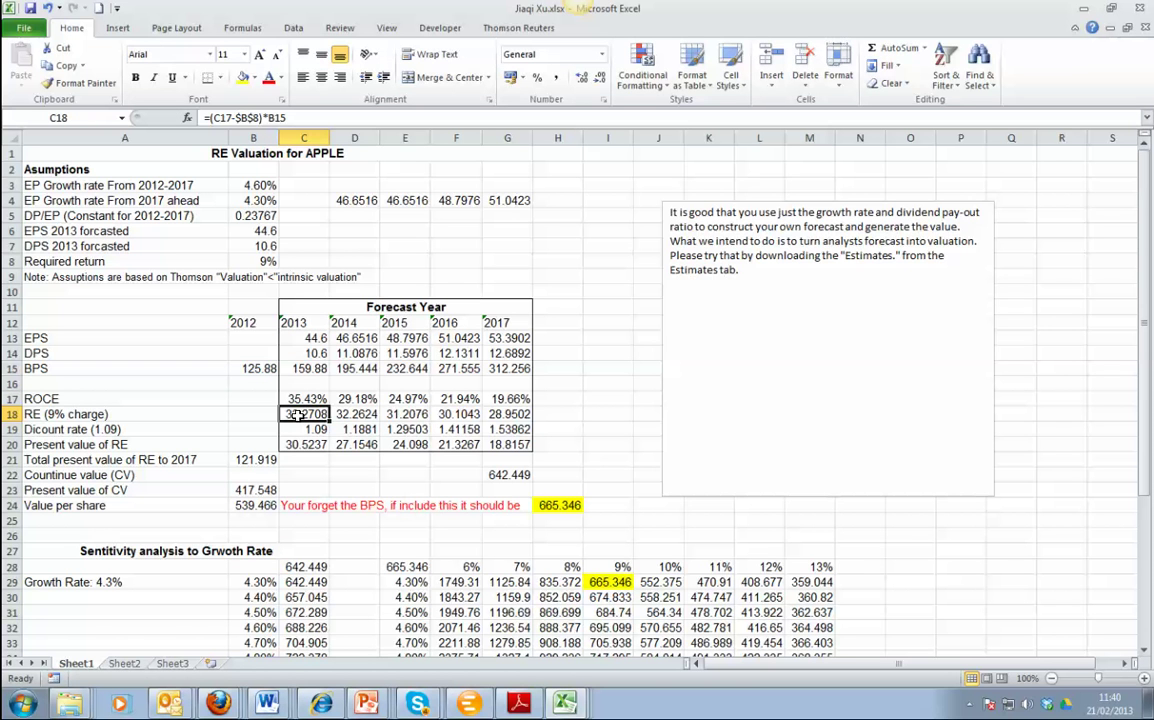
double_click(298, 414)
key(Return)
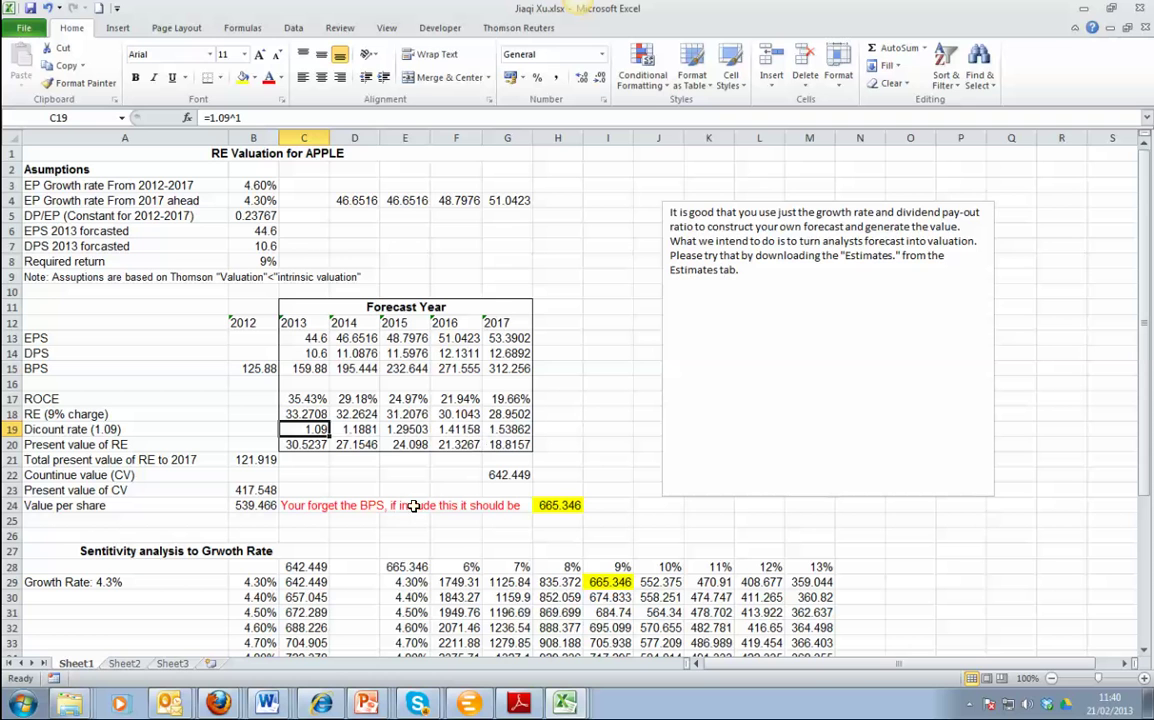
Select the present values of residual earnings from 2013 to 2015 and inspect the total present value formula in B21
click(308, 446)
key(shift+Right)
key(shift+Right)
click(255, 459)
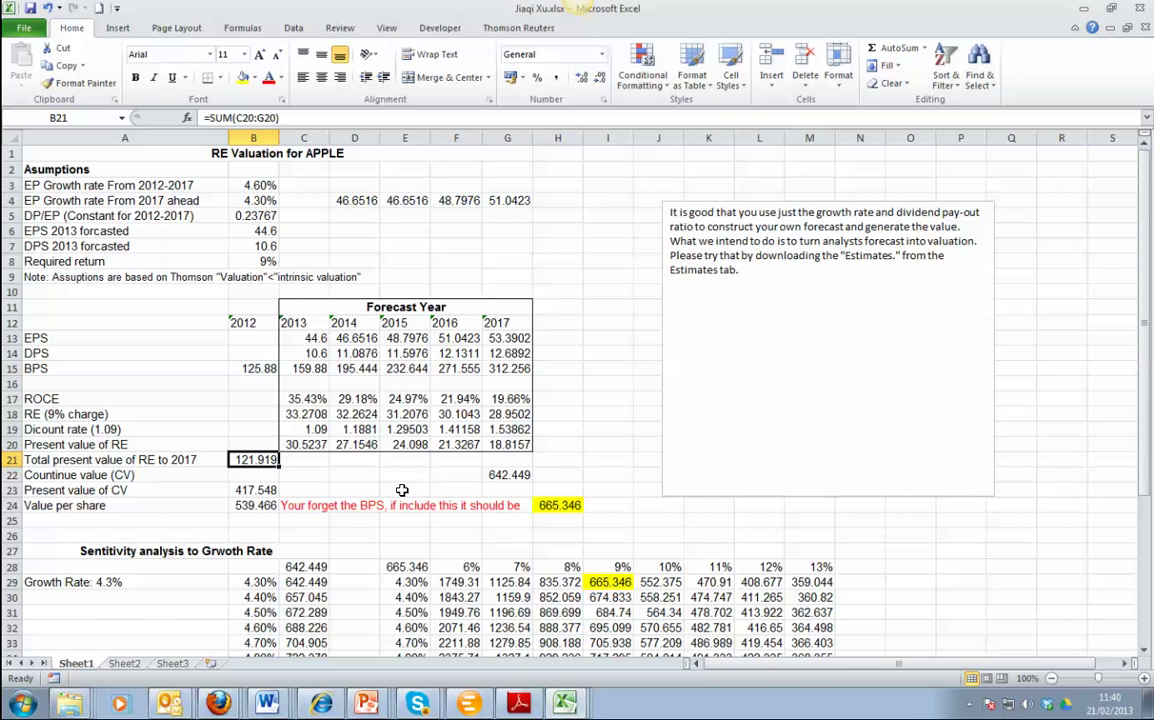
Select the assumption values in B3:B8 and check the note about the omitted BPS against the 2012 BPS in B15
drag(264, 185, 260, 262)
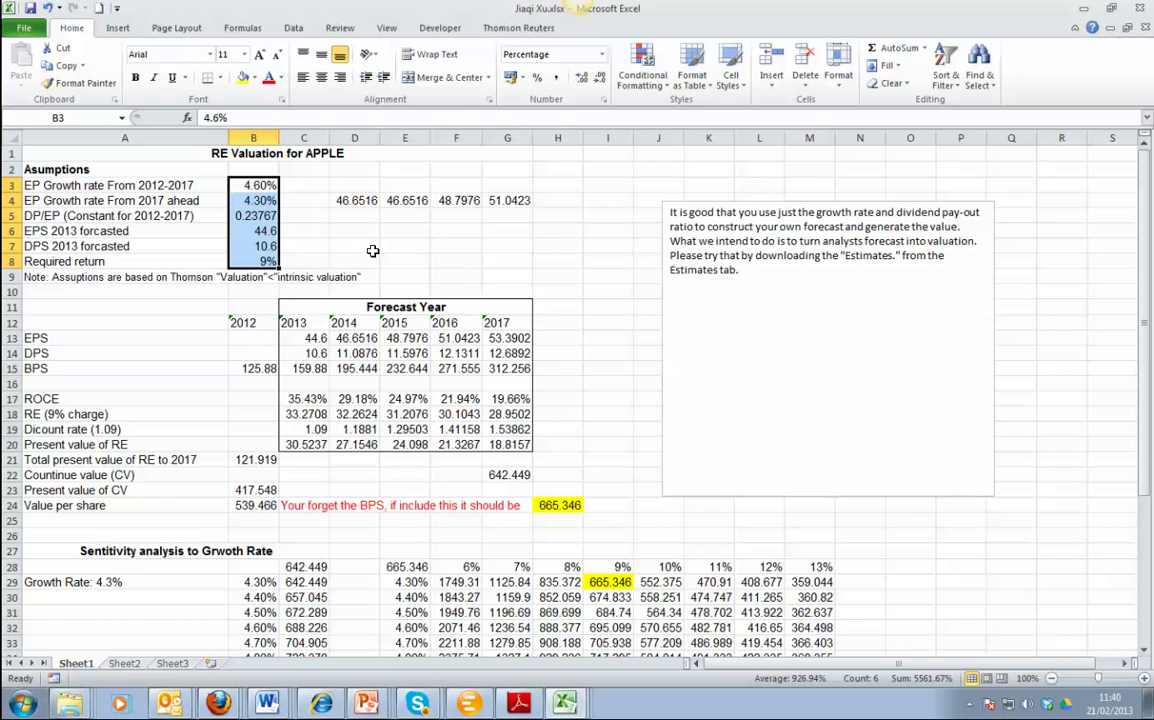
click(354, 505)
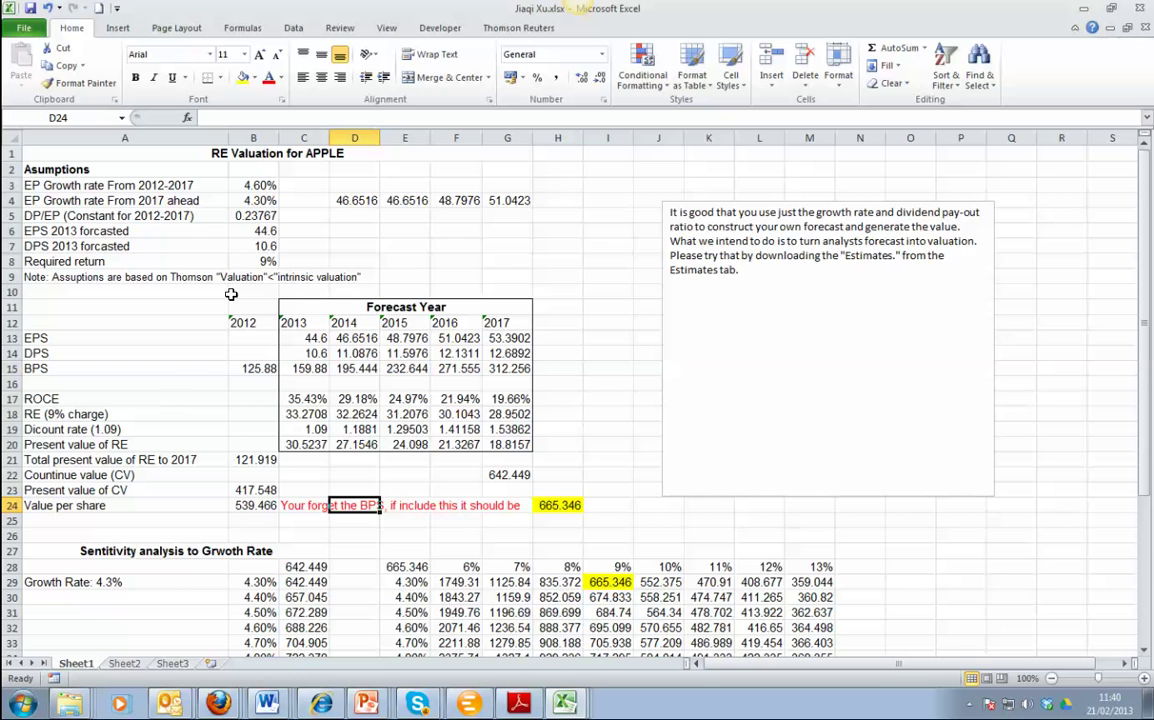
scroll(338, 423, down, 1)
scroll(340, 422, down, 1)
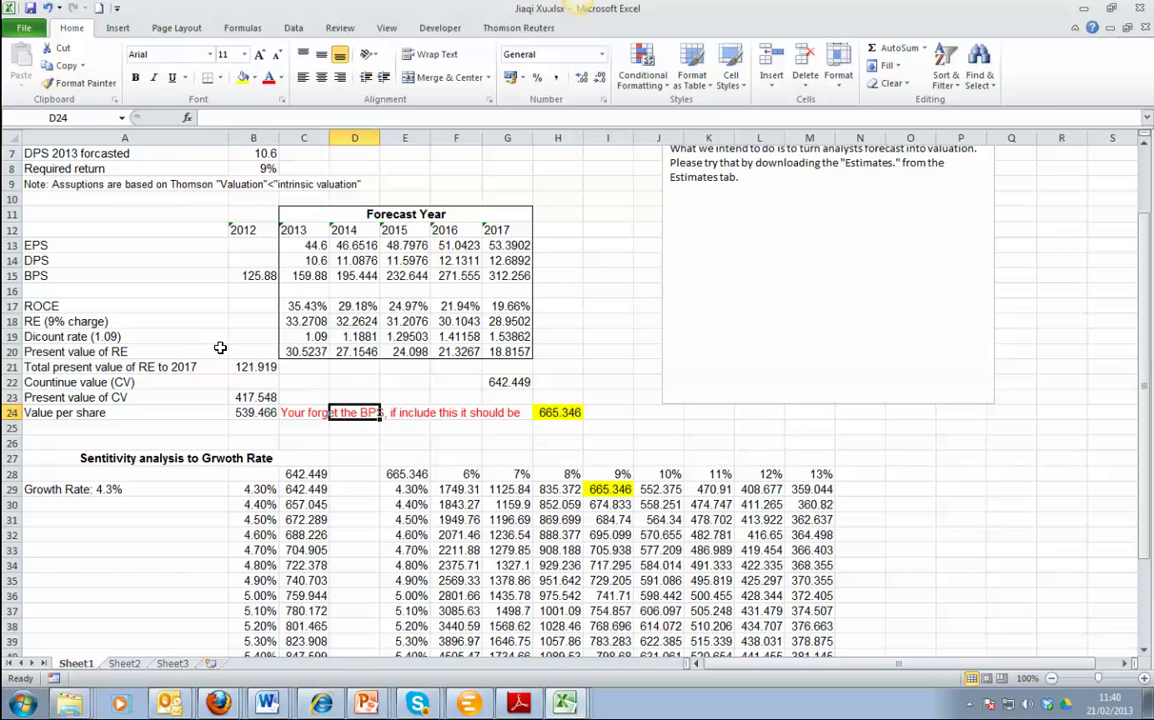
click(252, 277)
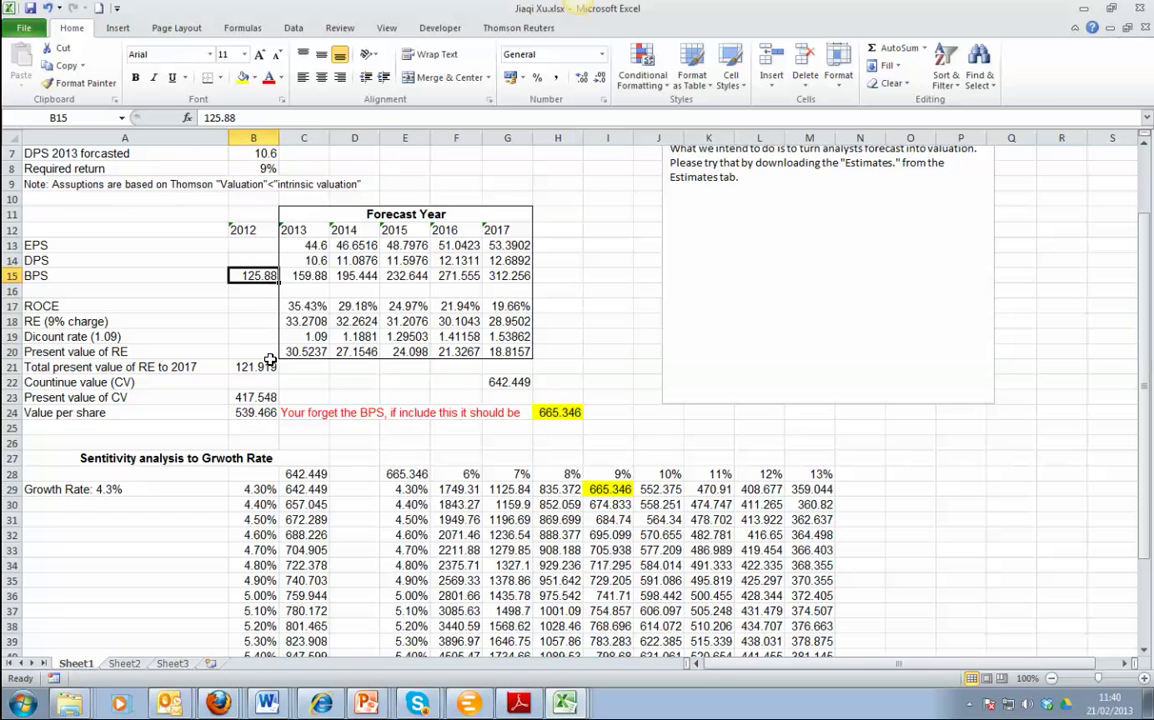
Review the growth rate sensitivity analysis by selecting its one-way table in B28:C47
scroll(360, 433, down, 1)
scroll(358, 433, down, 2)
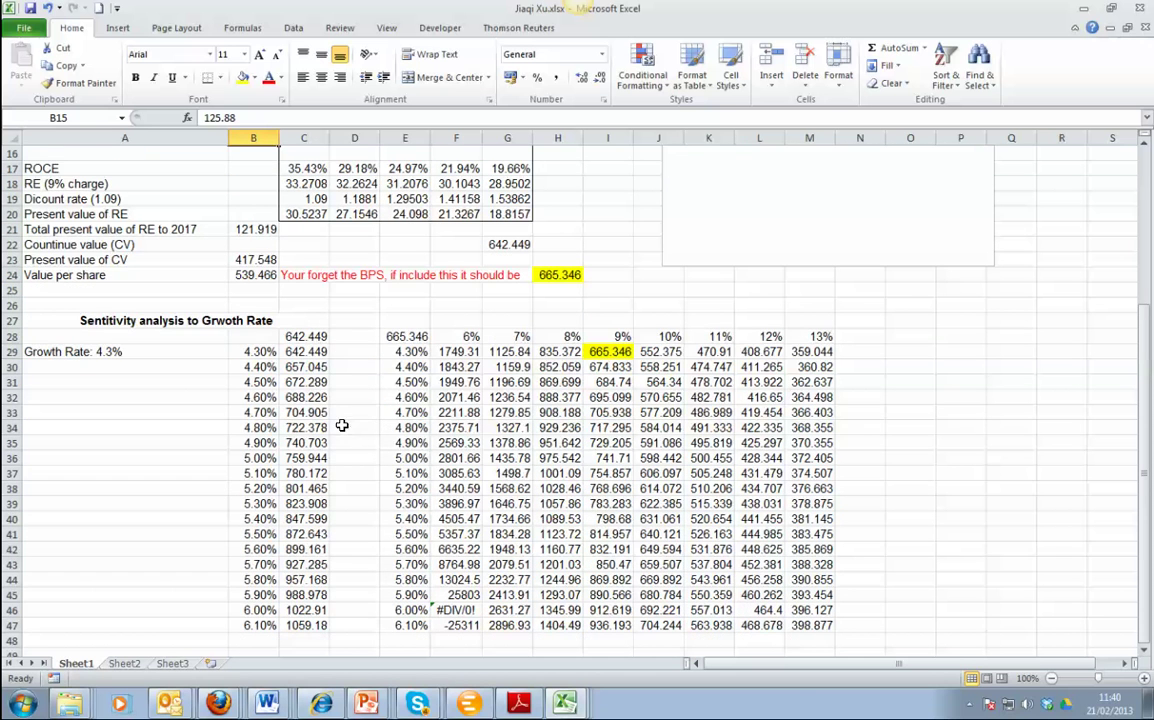
scroll(473, 334, down, 1)
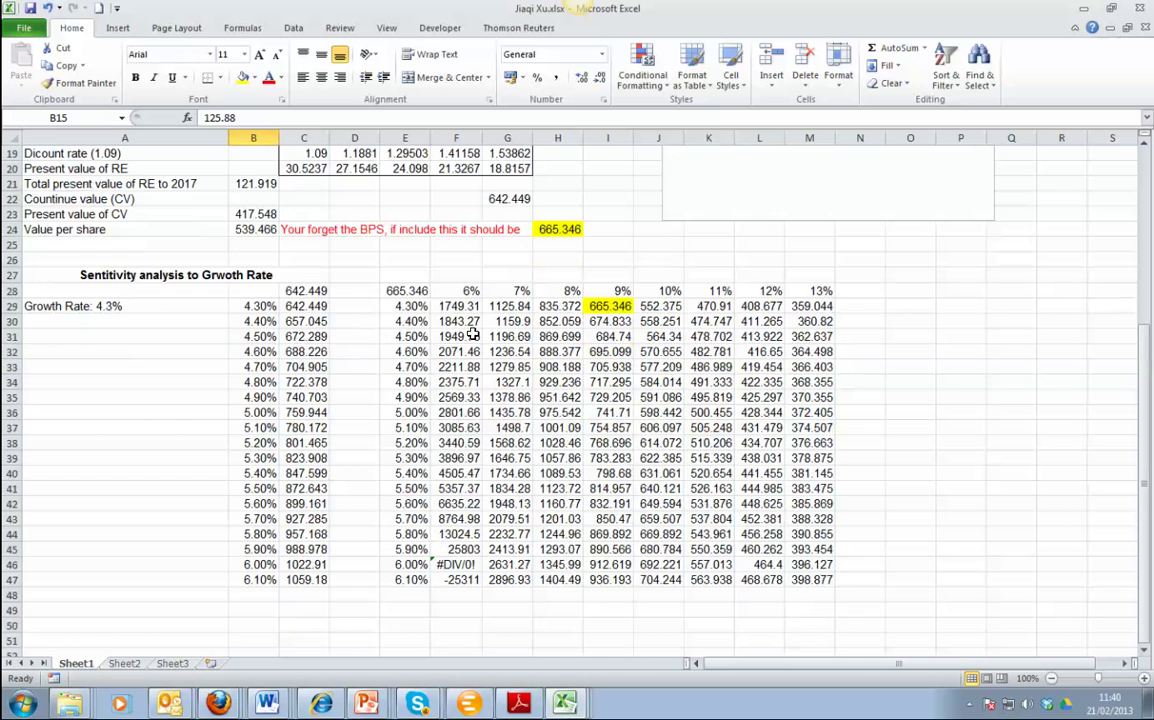
drag(250, 291, 310, 580)
click(405, 259)
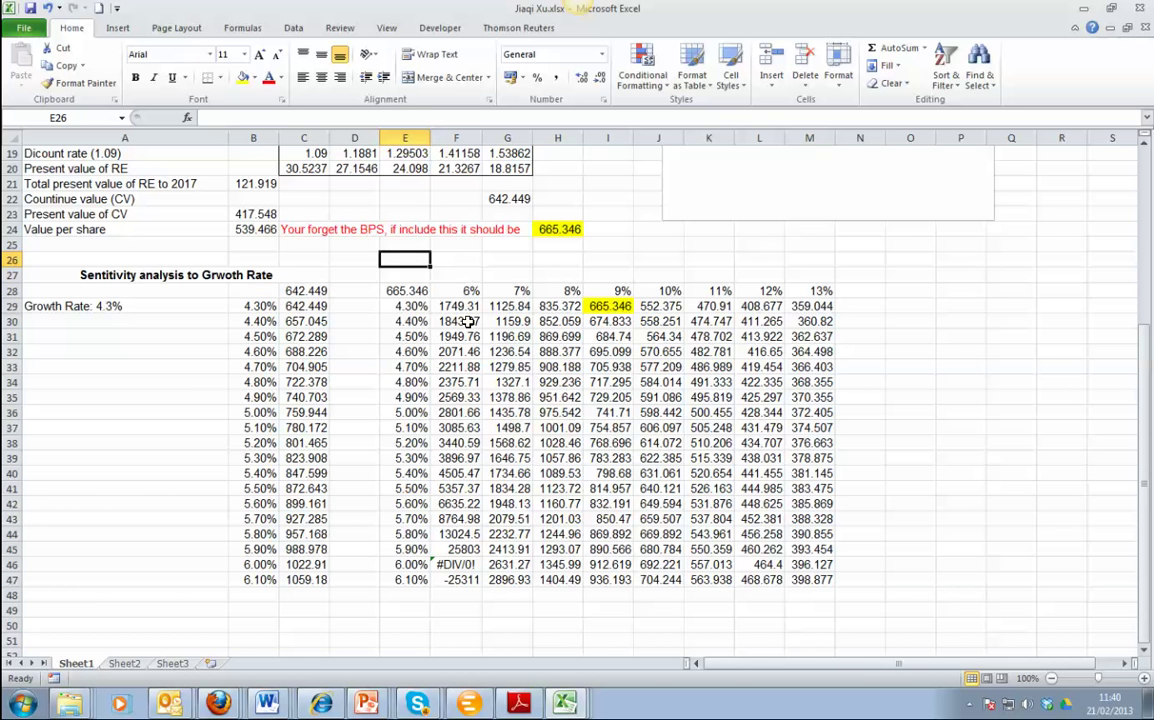
In the two-way sensitivity table, select the values for an 11% required return at 4.60% and 4.70% growth
drag(1145, 315, 1028, 400)
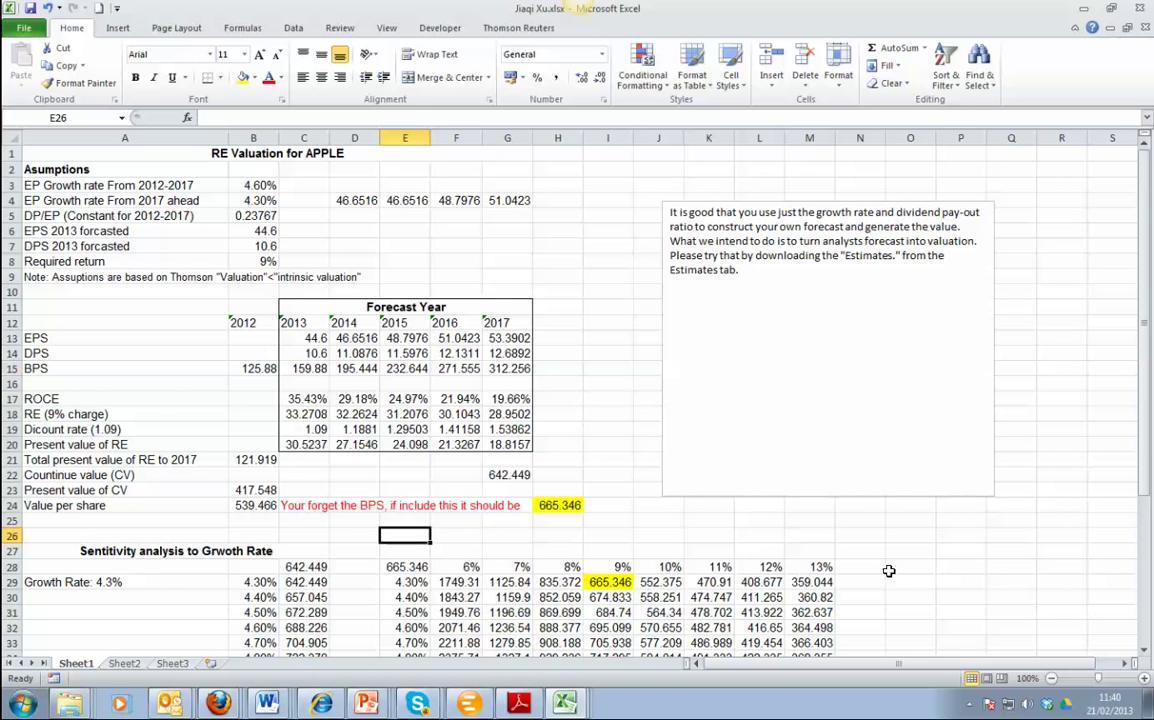
click(958, 568)
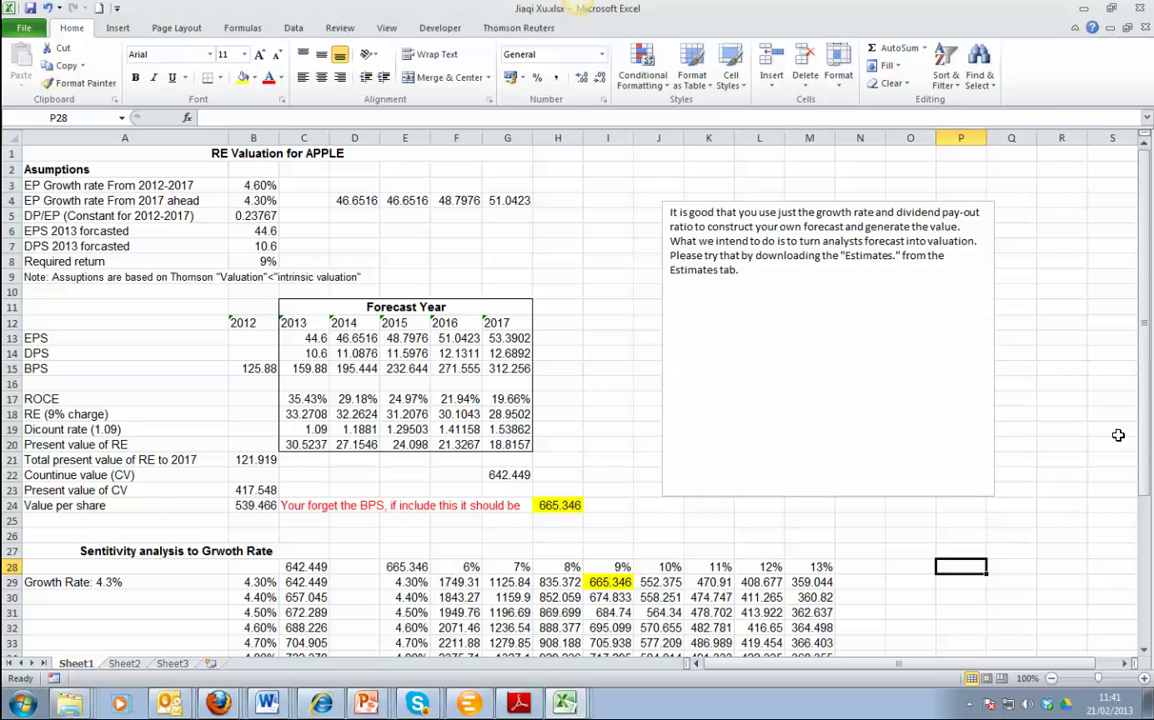
drag(1145, 405, 1030, 484)
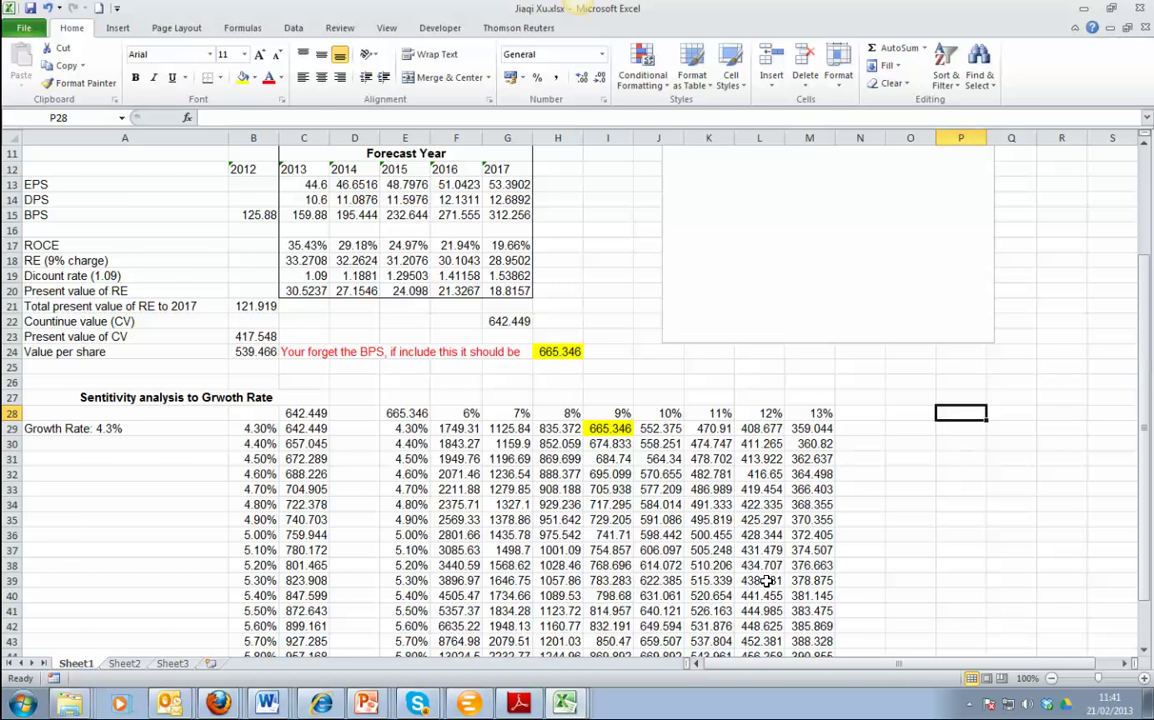
click(713, 492)
click(709, 477)
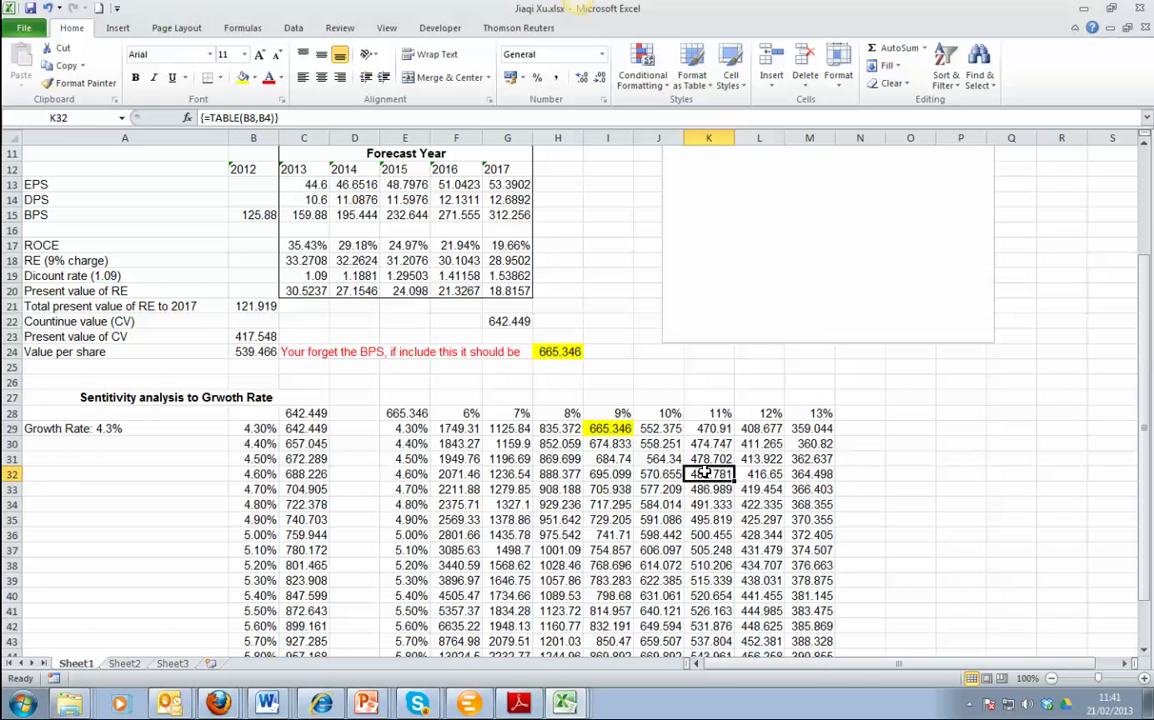
shift+click(718, 490)
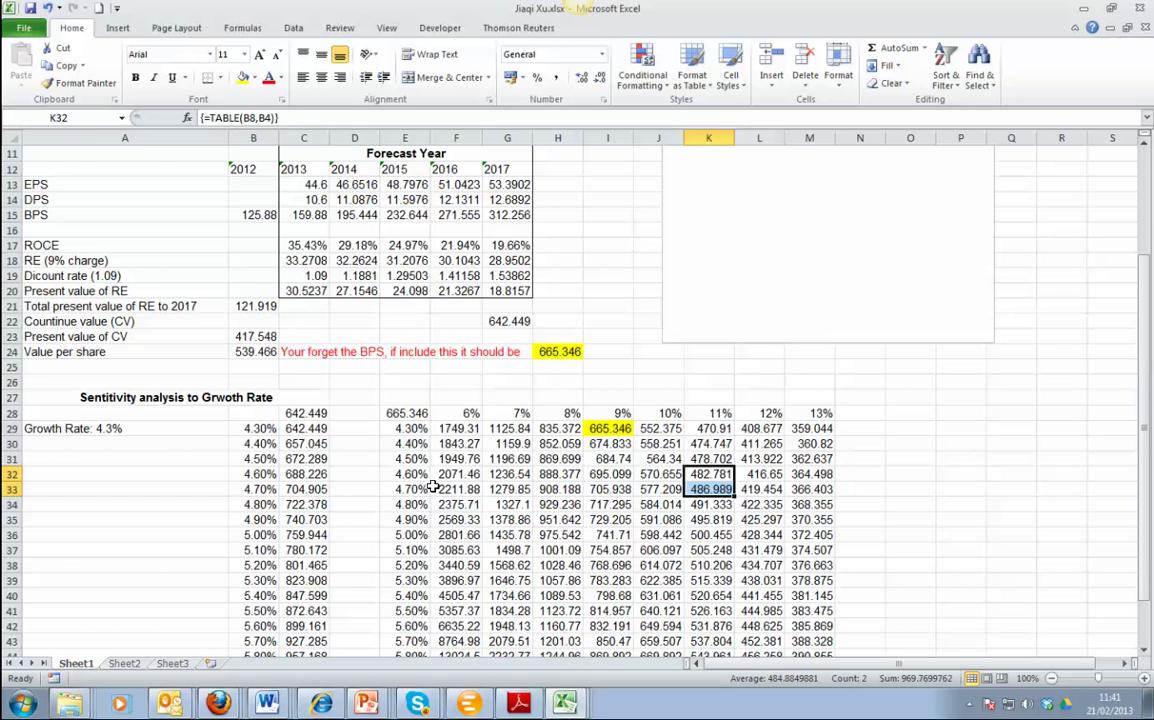
drag(1141, 455, 1140, 496)
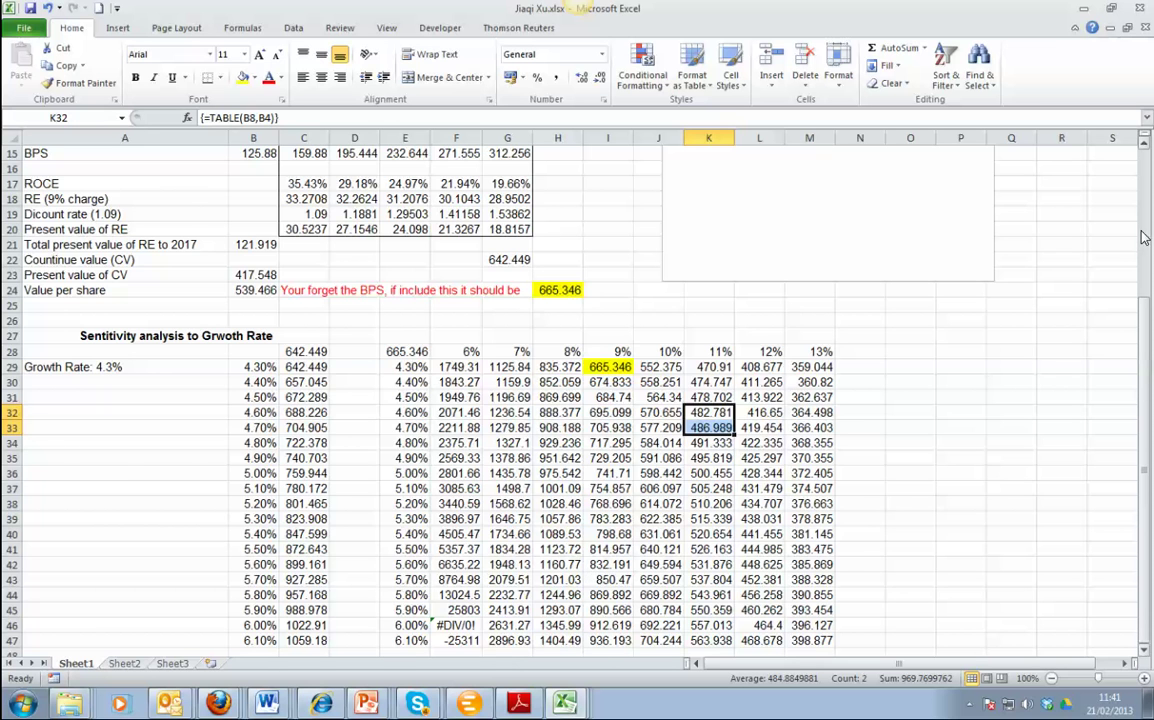
In the next student's Apple workbook, inspect the ROCE formula in F87 against the feedback on calculating ROCE
scroll(1146, 180, up, 5)
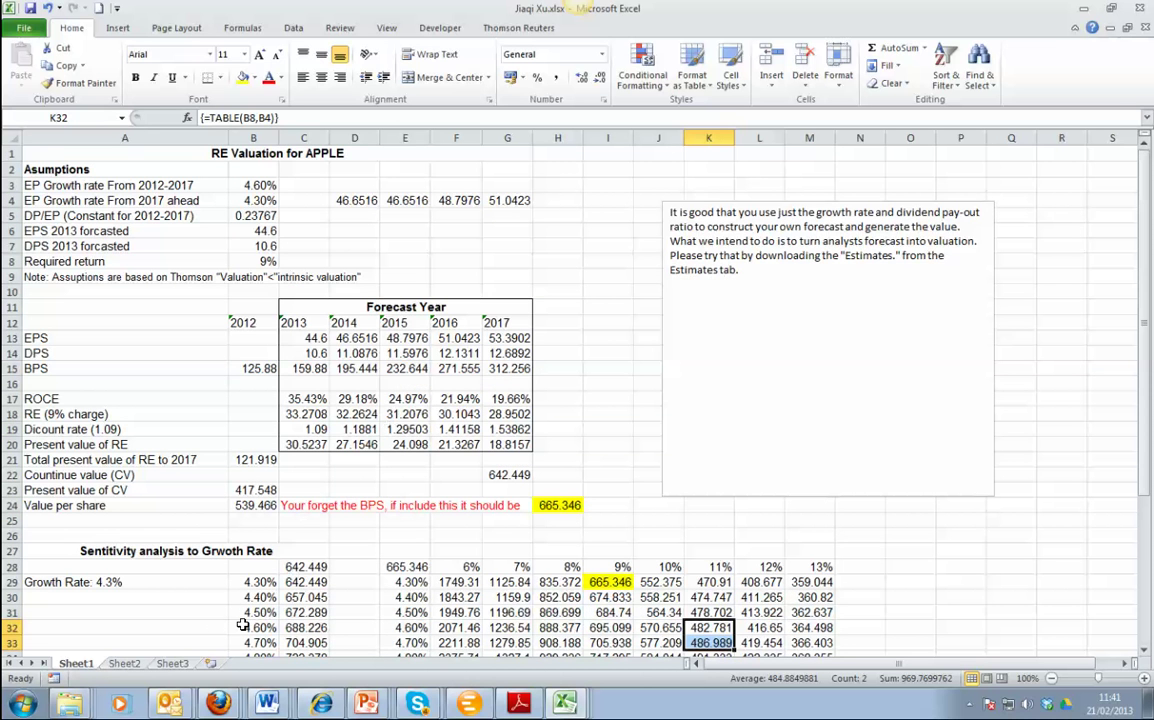
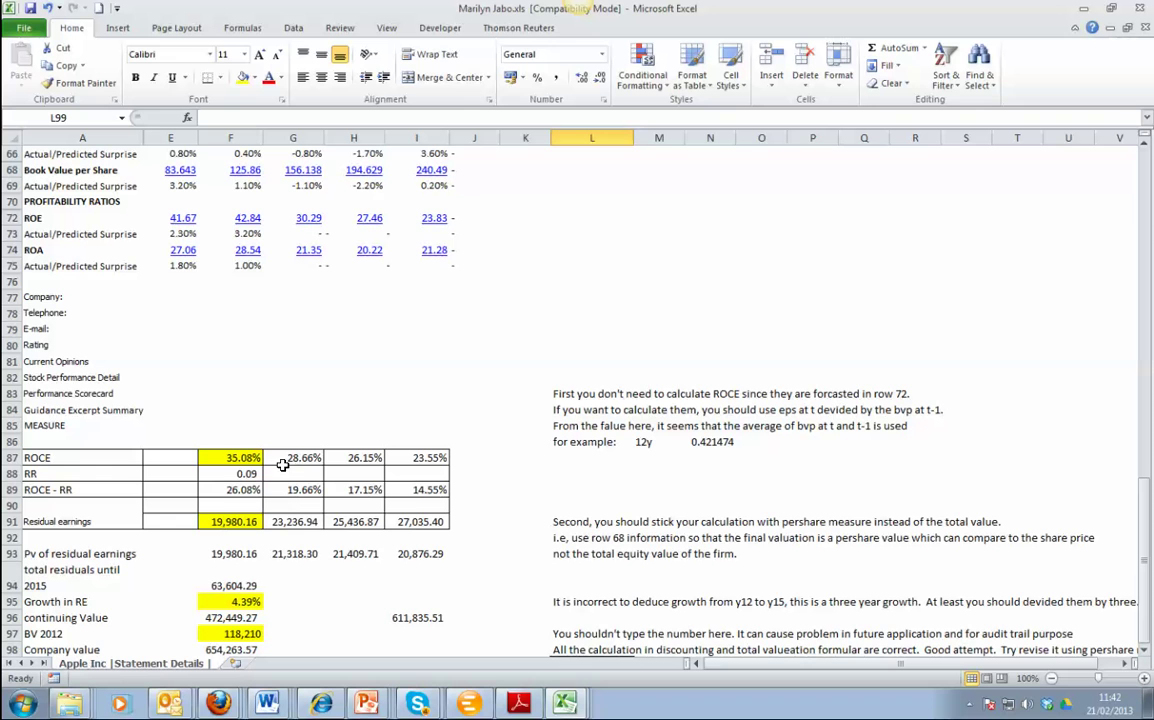
click(237, 458)
click(245, 476)
key(Up)
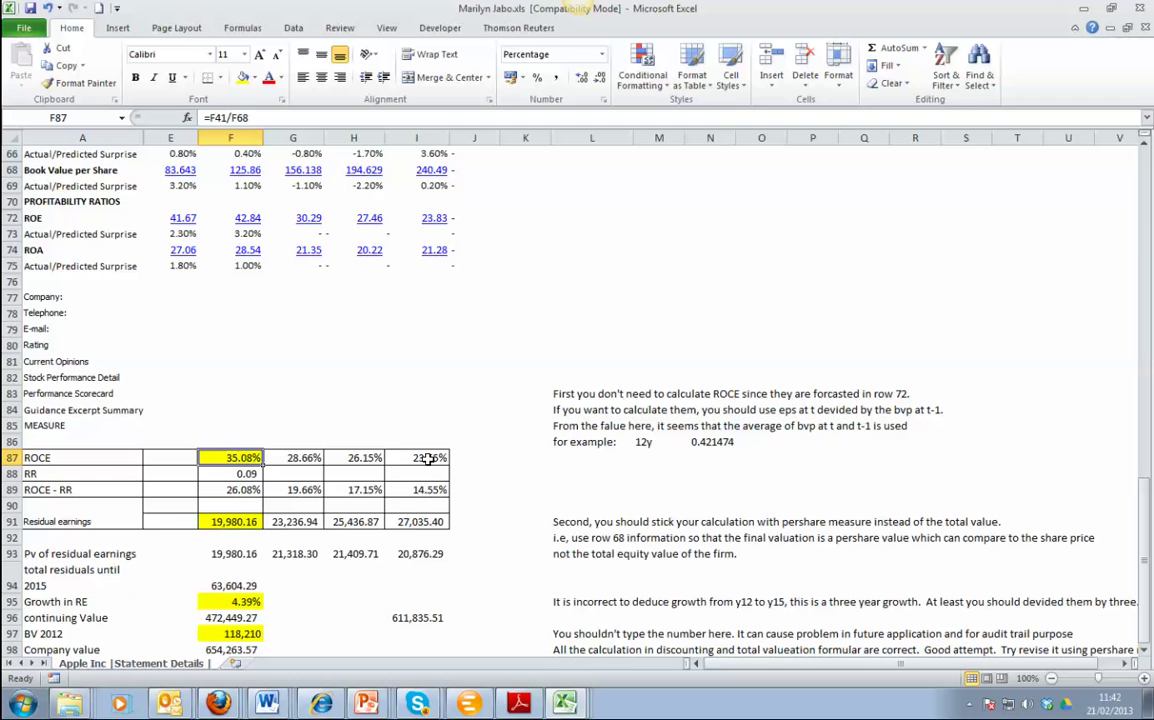
Inspect the residual earnings formula in F91 and review the feedback through the company value in row 98
key(Down)
key(Down)
key(Down)
key(Down)
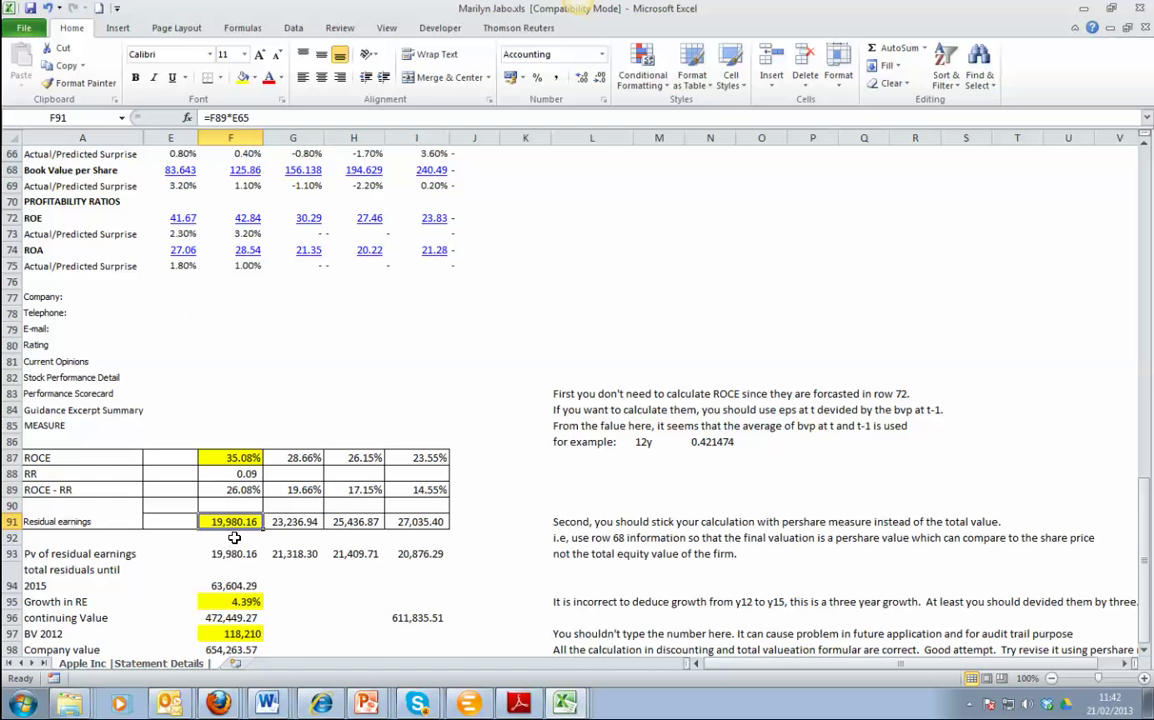
click(1146, 146)
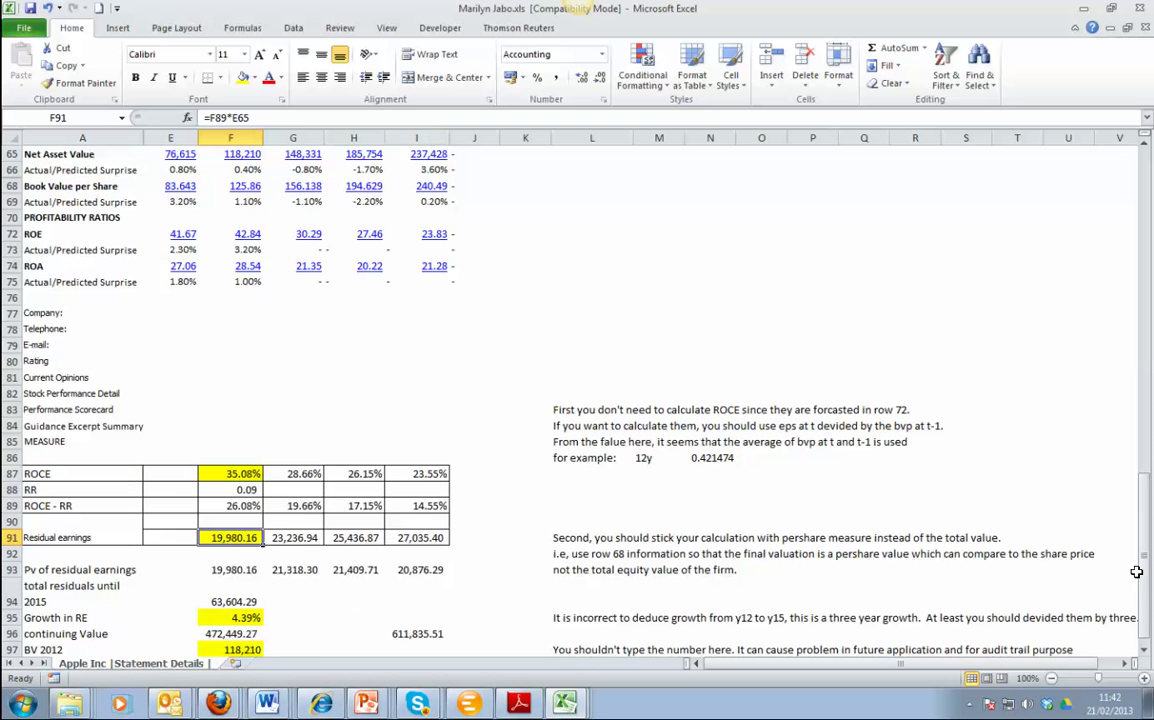
scroll(1033, 590, down, 3)
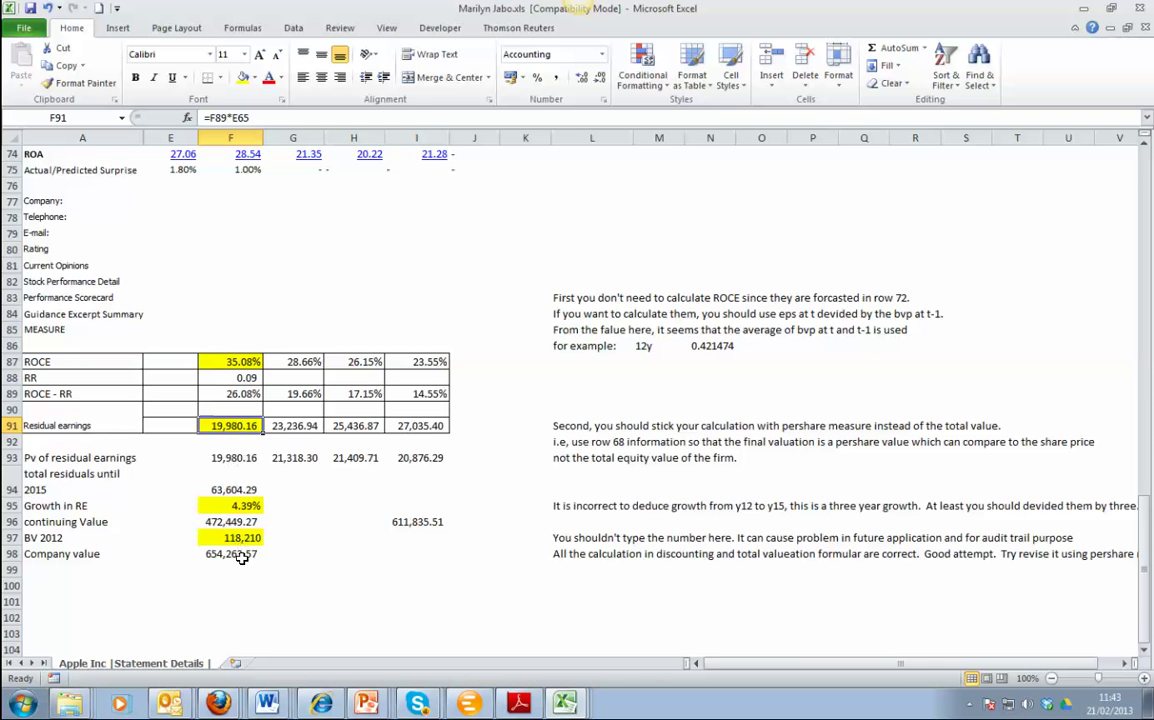
Switch to the Apple valuation.xlsx workbook and clear the range selection on the Dell Inc statement sheet by selecting V39
click(573, 703)
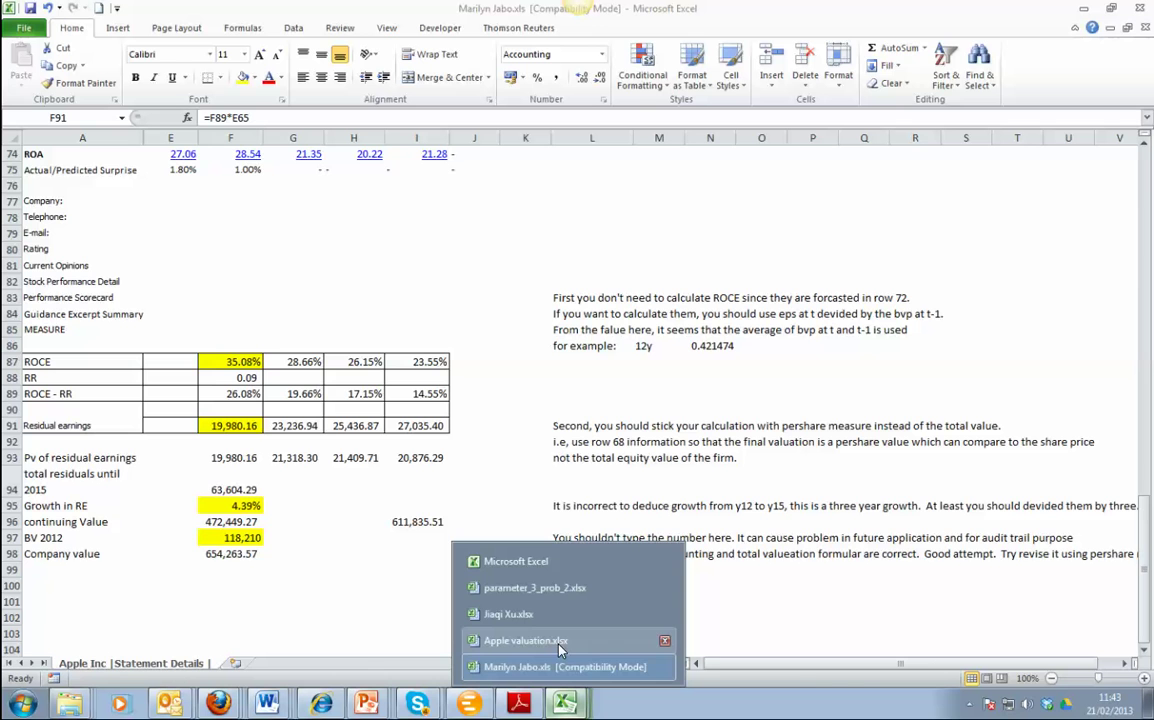
click(559, 646)
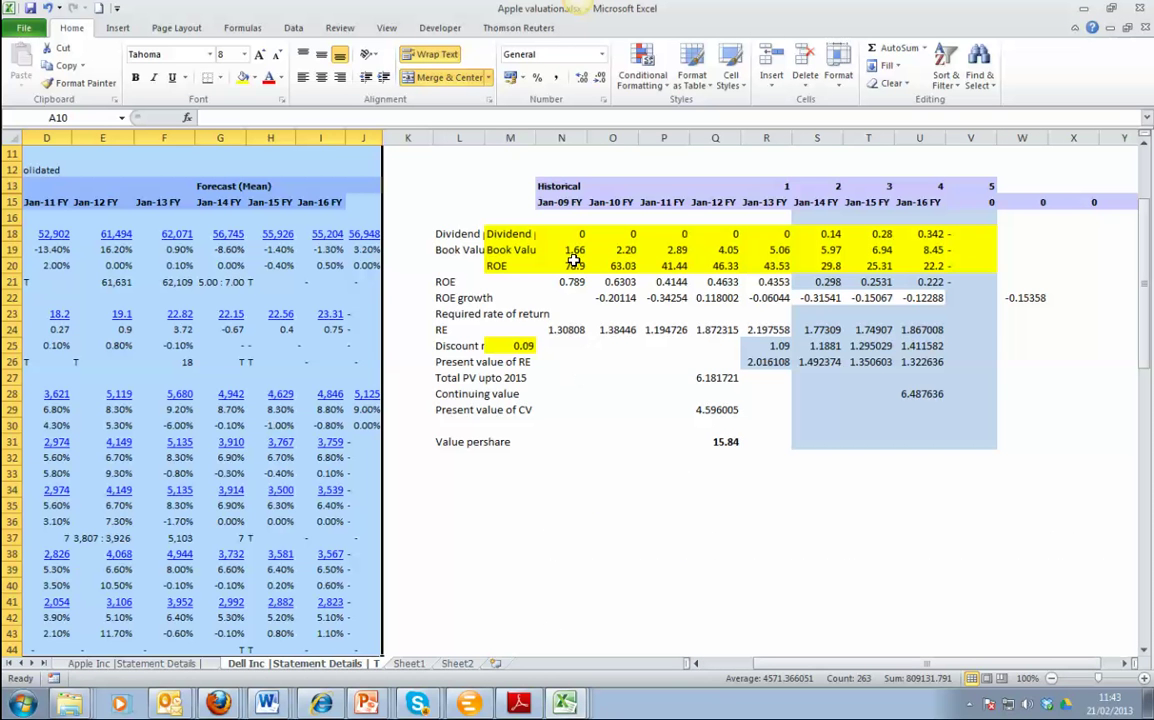
drag(395, 152, 835, 464)
click(962, 567)
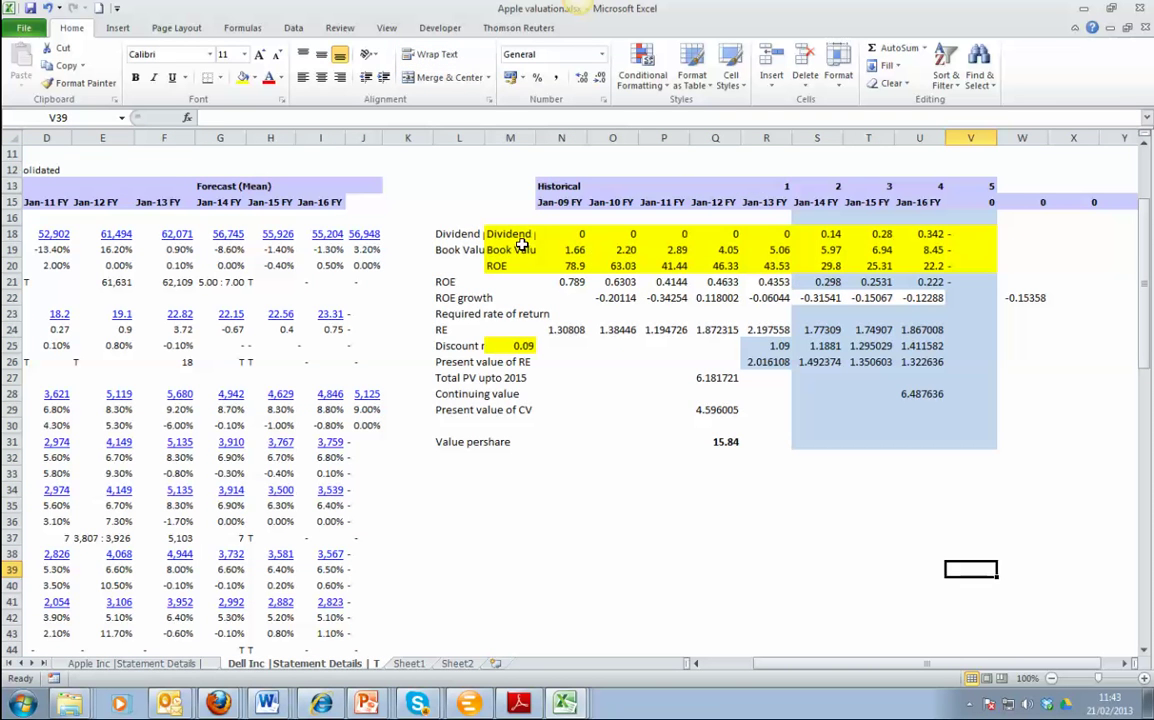
Check the linked dividend and book value per share cells in rows 18 and 19, and autofit column M to its labels
click(569, 234)
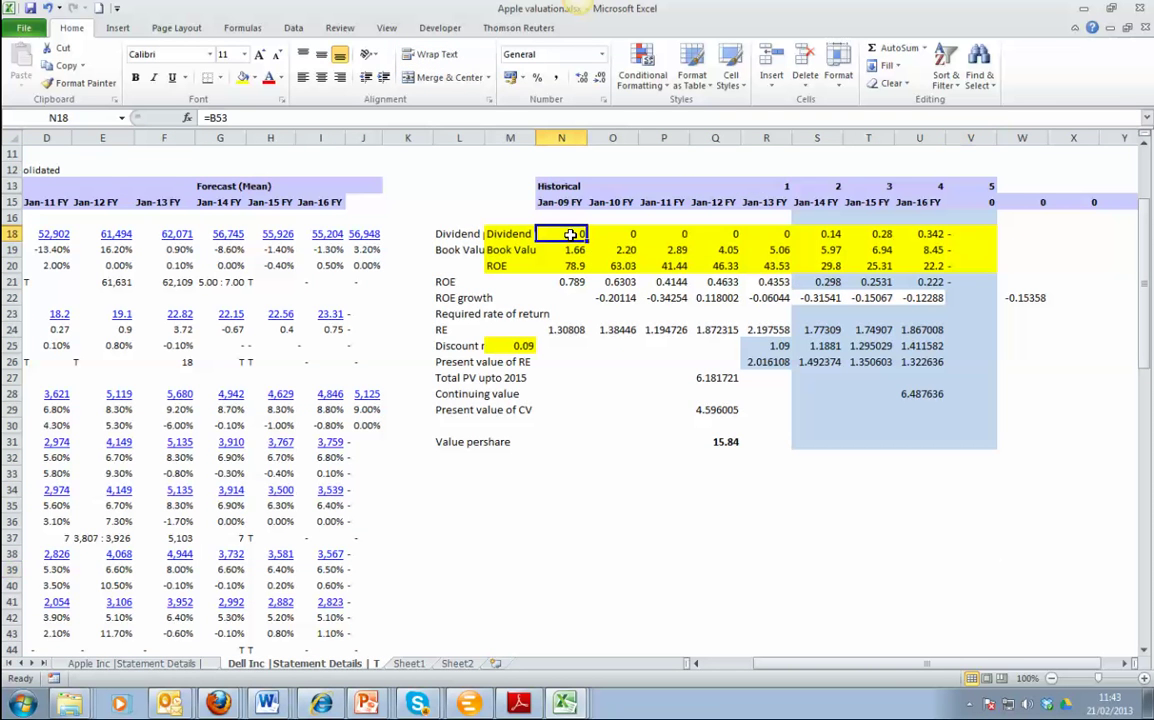
click(505, 233)
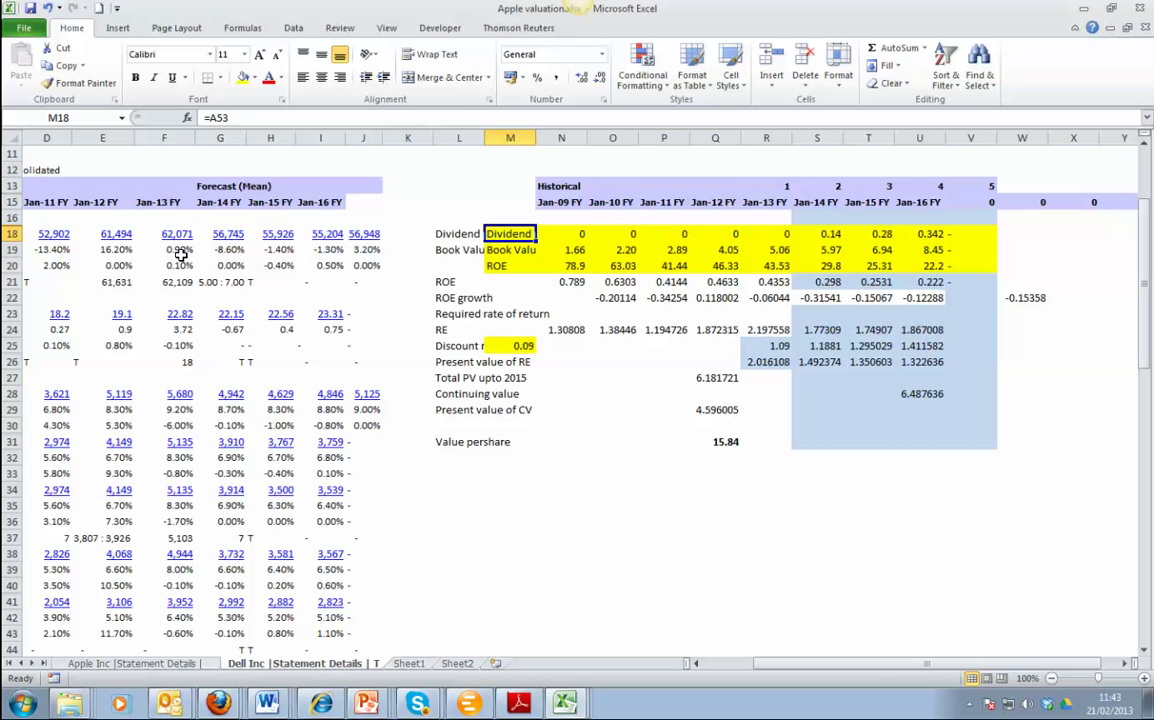
click(510, 250)
click(505, 233)
click(522, 252)
key(Down)
click(524, 234)
click(522, 250)
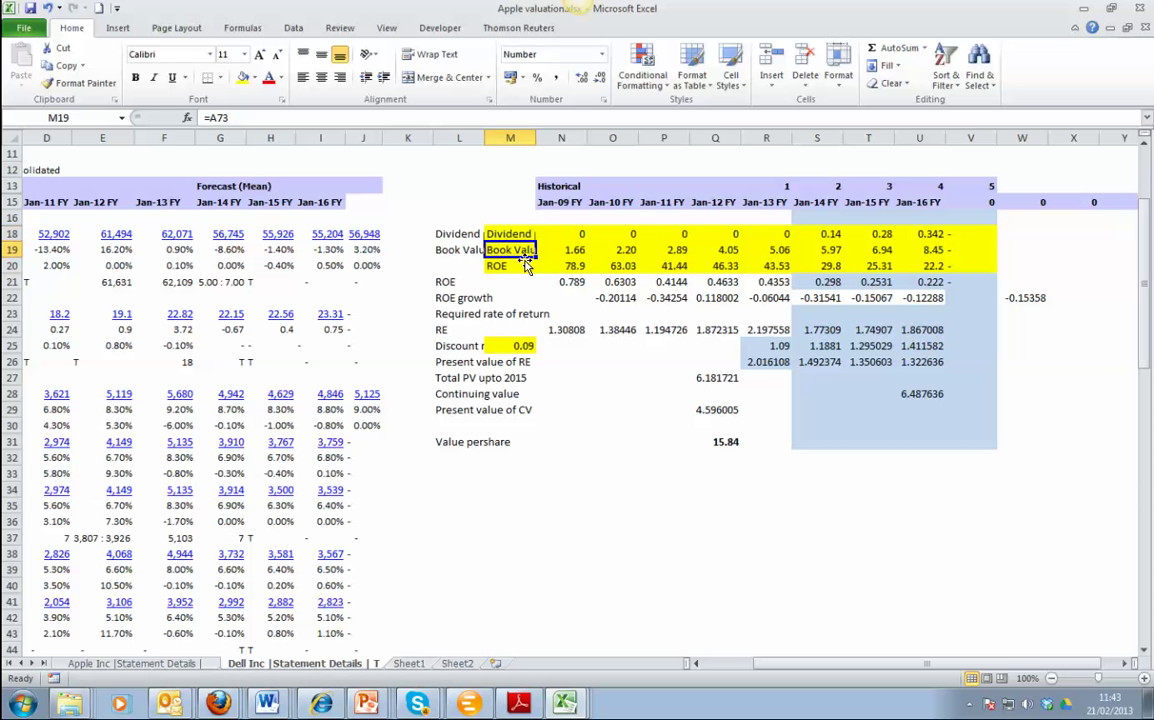
double_click(536, 137)
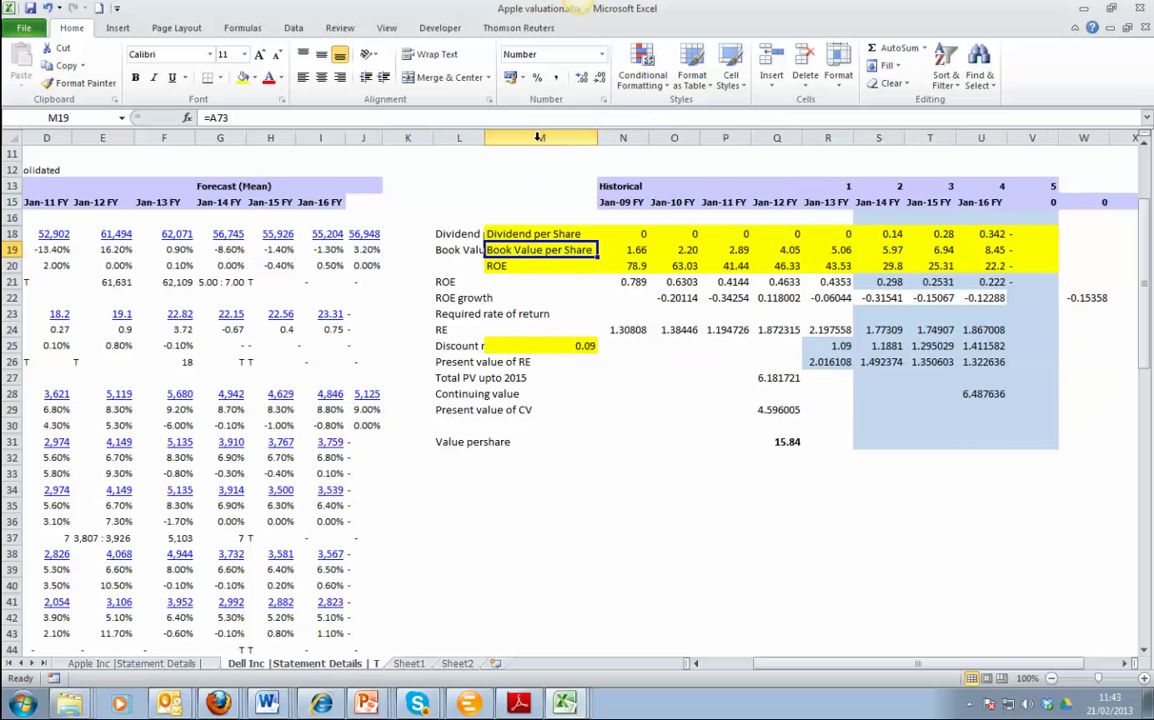
Review the source ROE values in row 20 and their conversion to decimals in row 21, inspecting N21
click(515, 270)
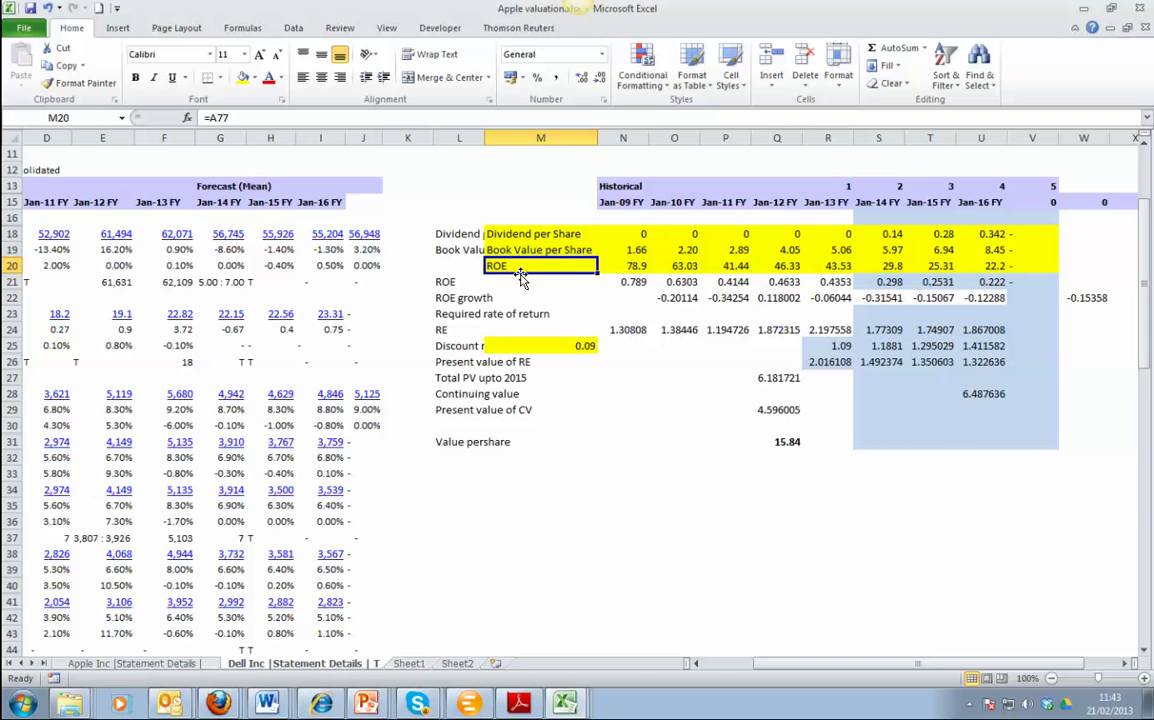
click(632, 266)
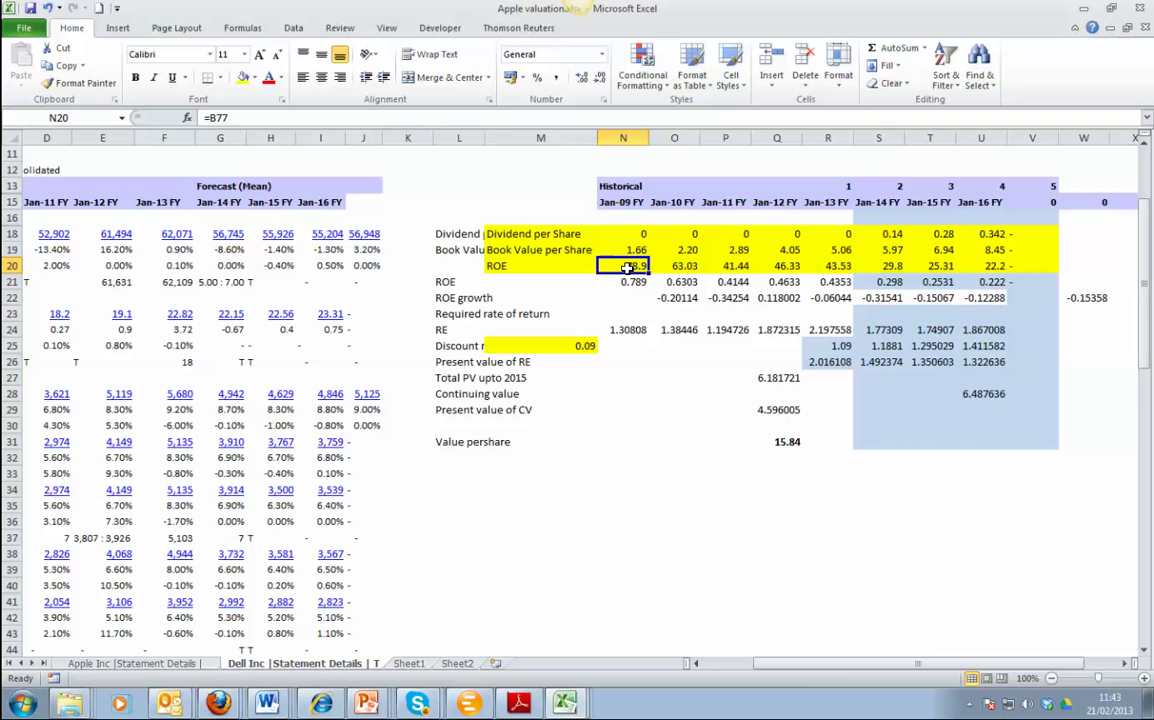
drag(628, 266, 995, 266)
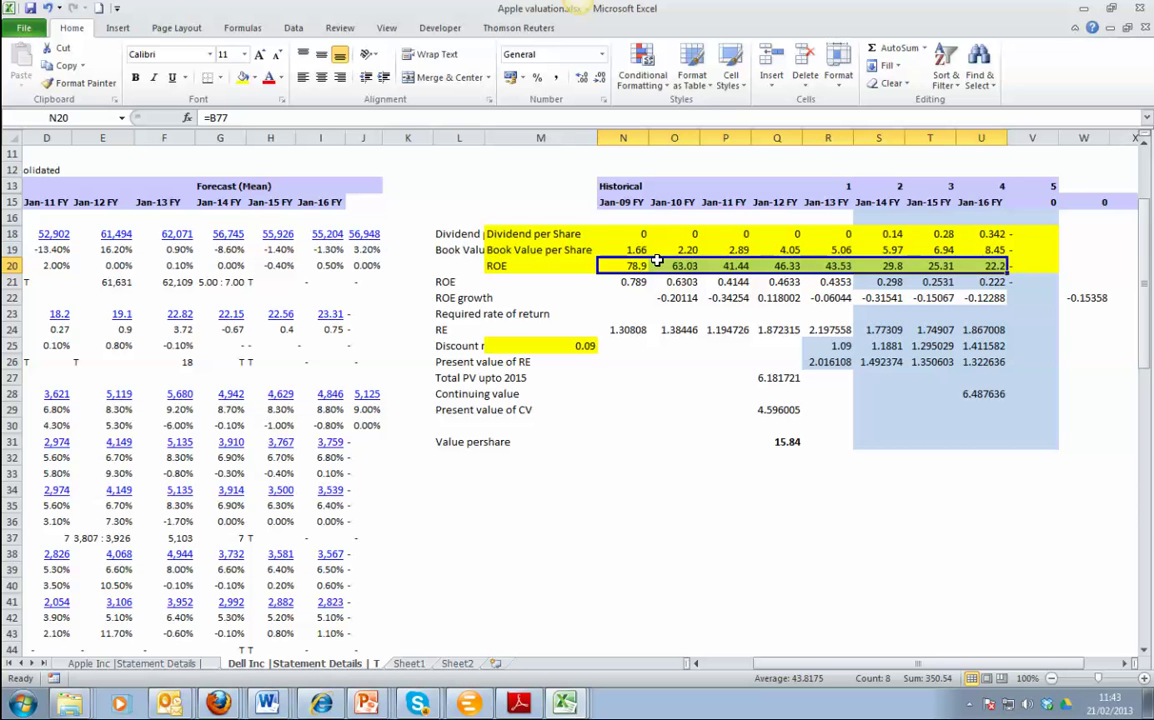
drag(474, 286, 1013, 286)
click(638, 284)
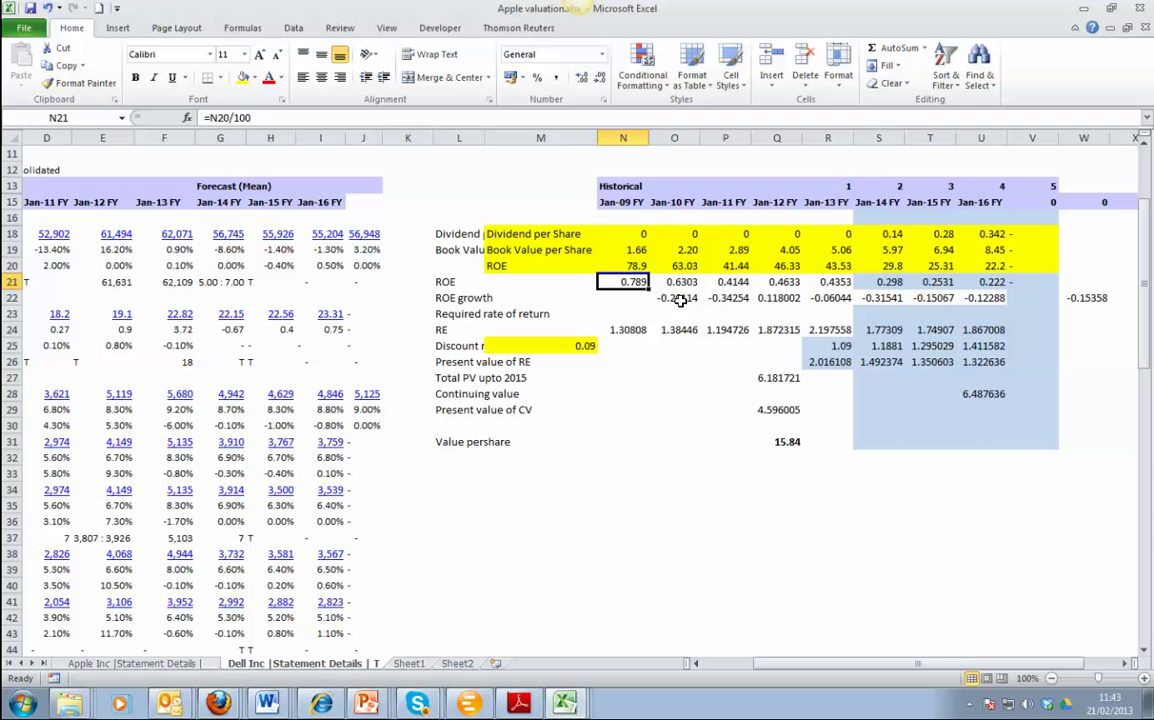
Inspect the ROE growth formula in O22 and select the growth values in O22:U22
click(670, 298)
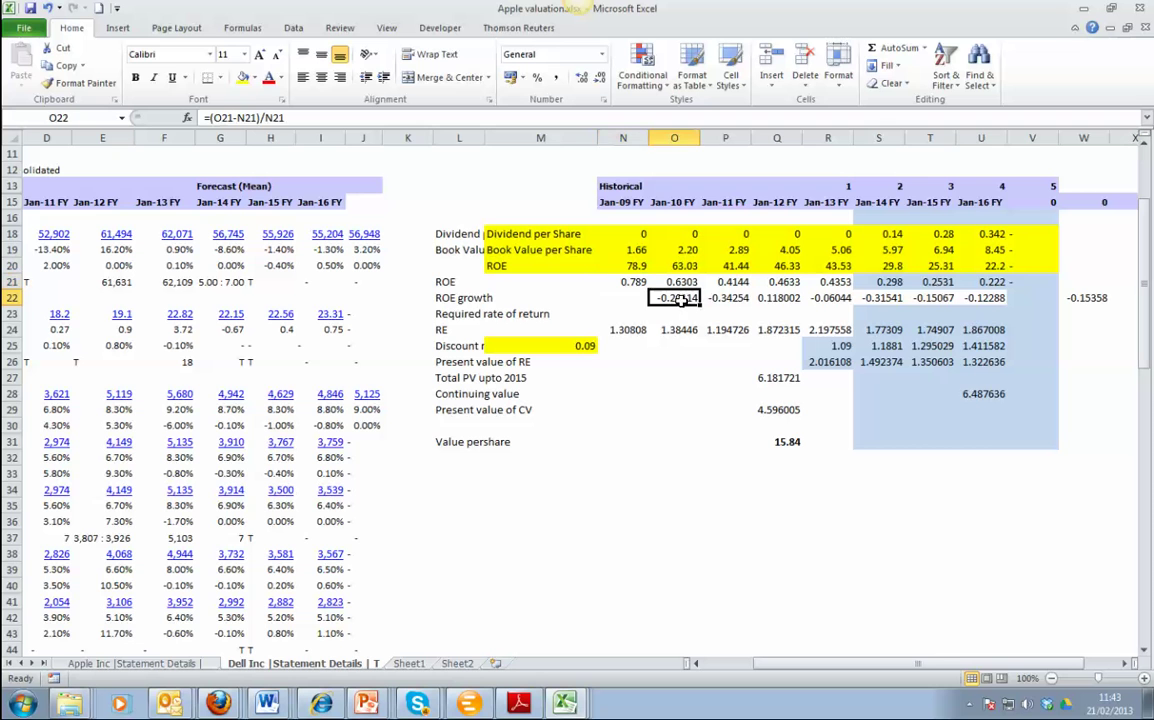
click(455, 298)
drag(591, 301, 1024, 300)
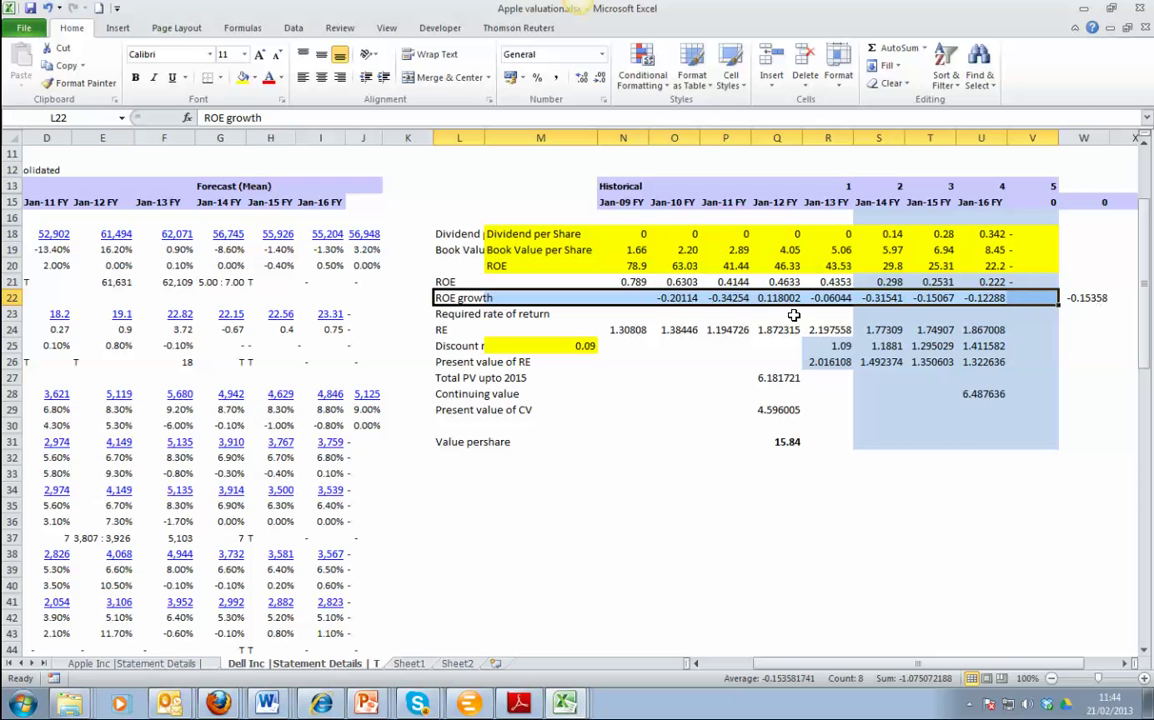
drag(668, 298, 960, 298)
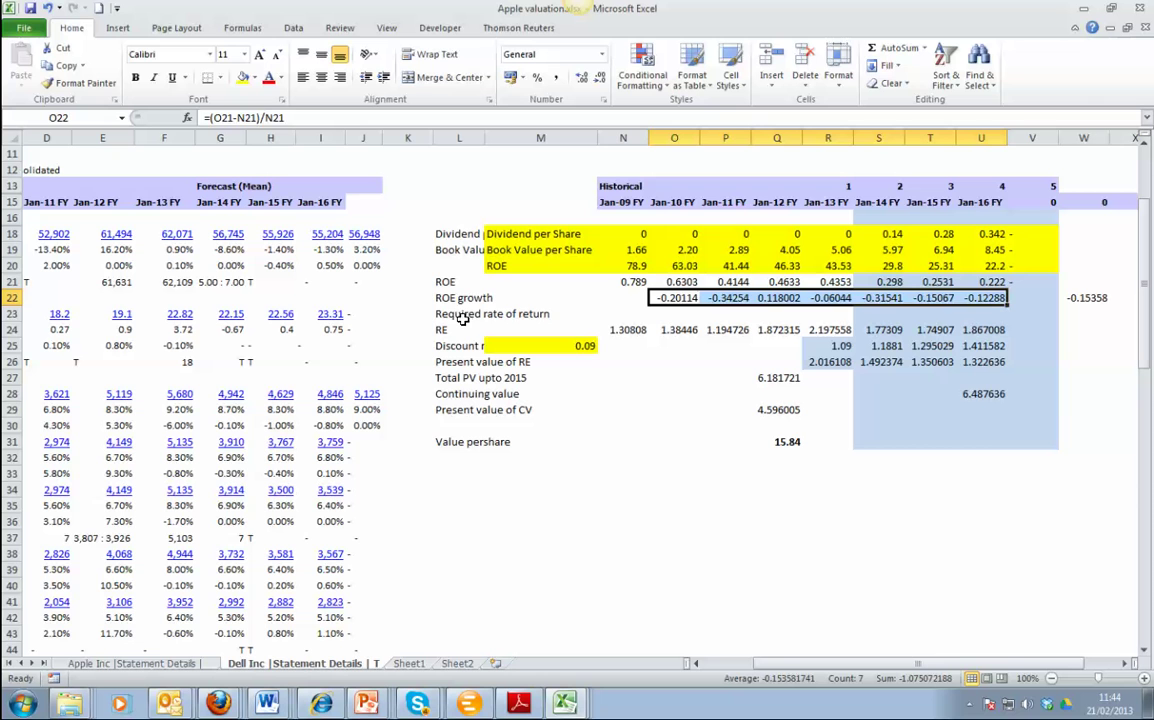
Inspect the residual earnings formulas in row 24, comparing N24 with the Jan-13 FY cell R24
click(625, 330)
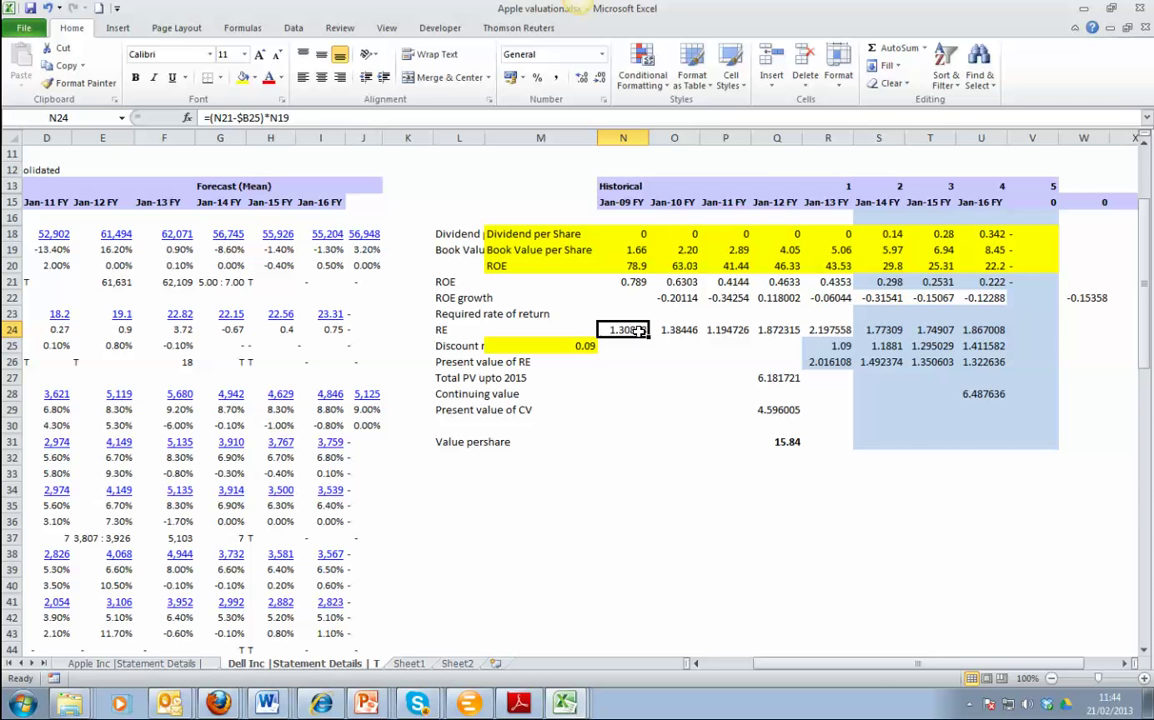
drag(620, 330, 814, 330)
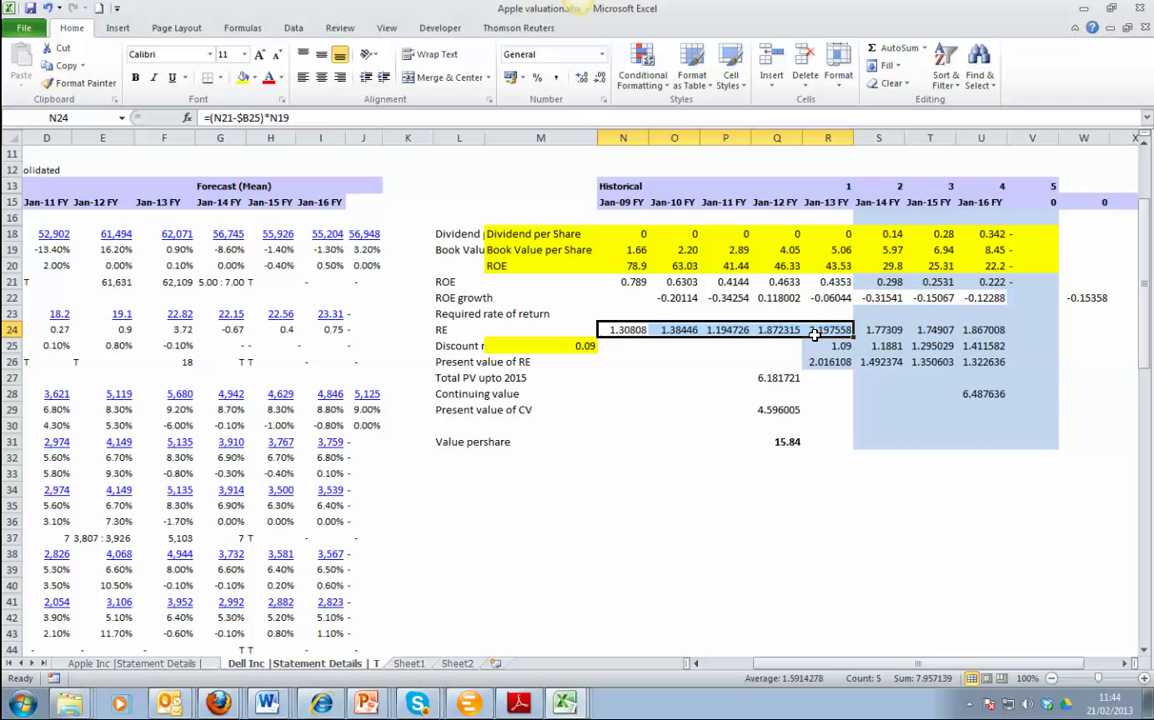
click(828, 202)
click(828, 330)
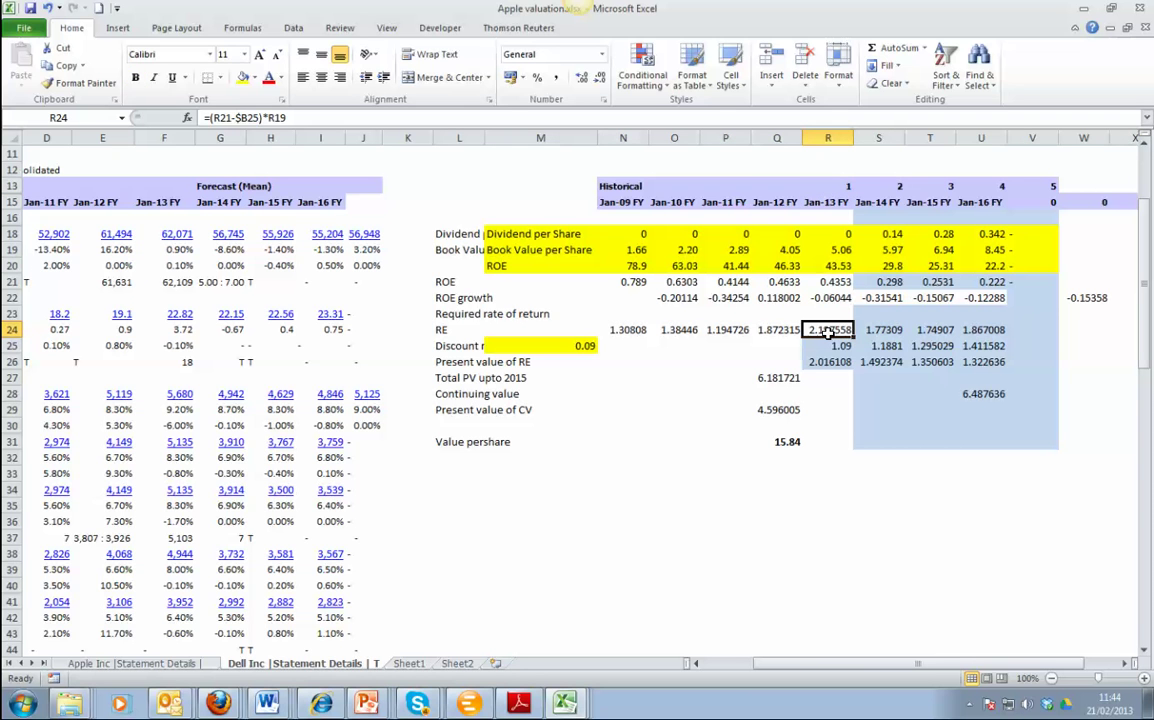
Trace the $B25 reference in R24 and replace it with the 0.09 discount rate cell, making the formula =(R21-M25)*R19
double_click(828, 330)
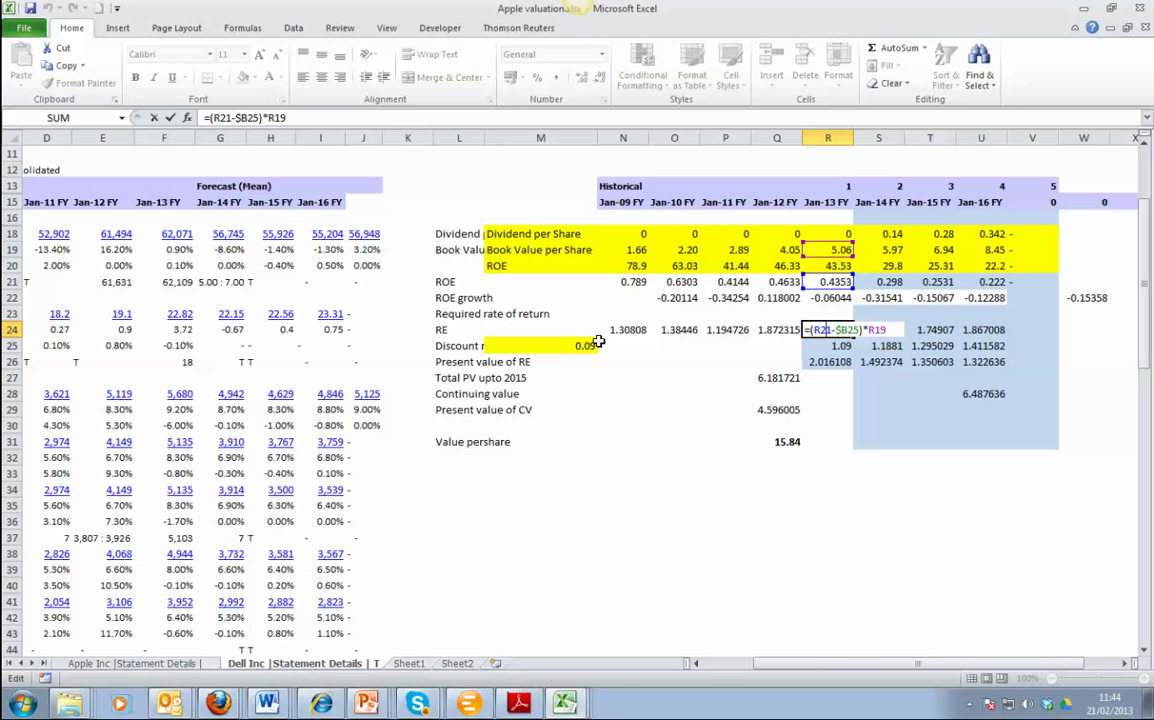
drag(806, 668, 679, 670)
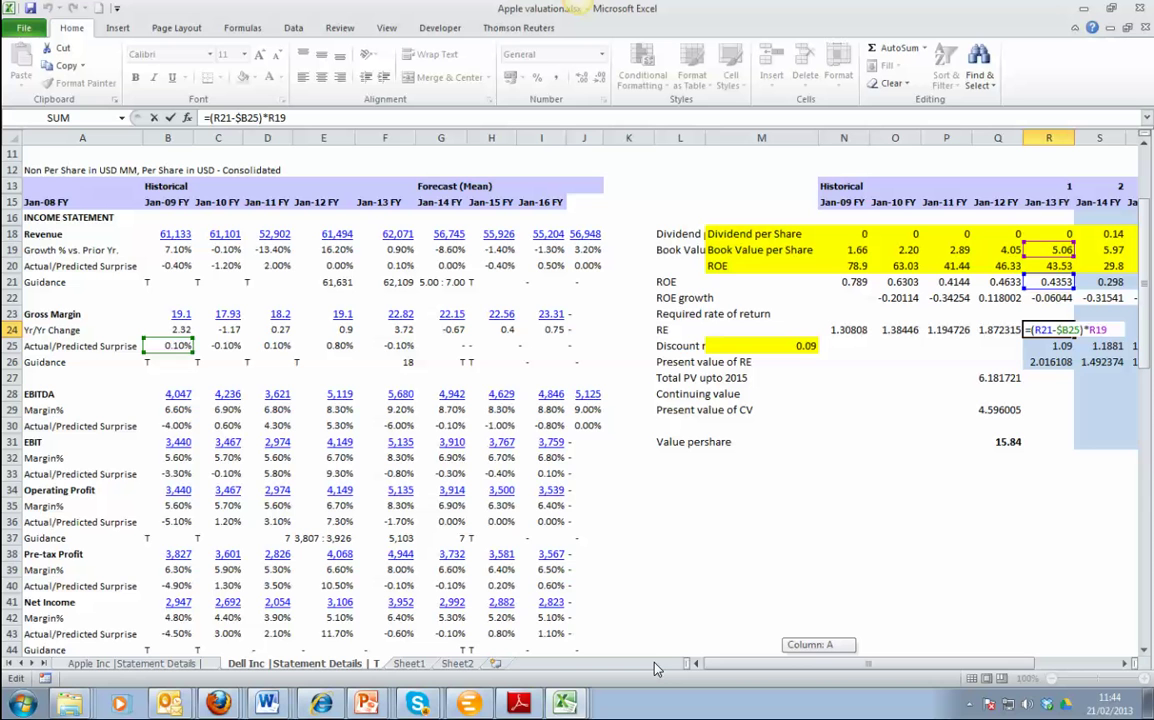
drag(656, 668, 656, 668)
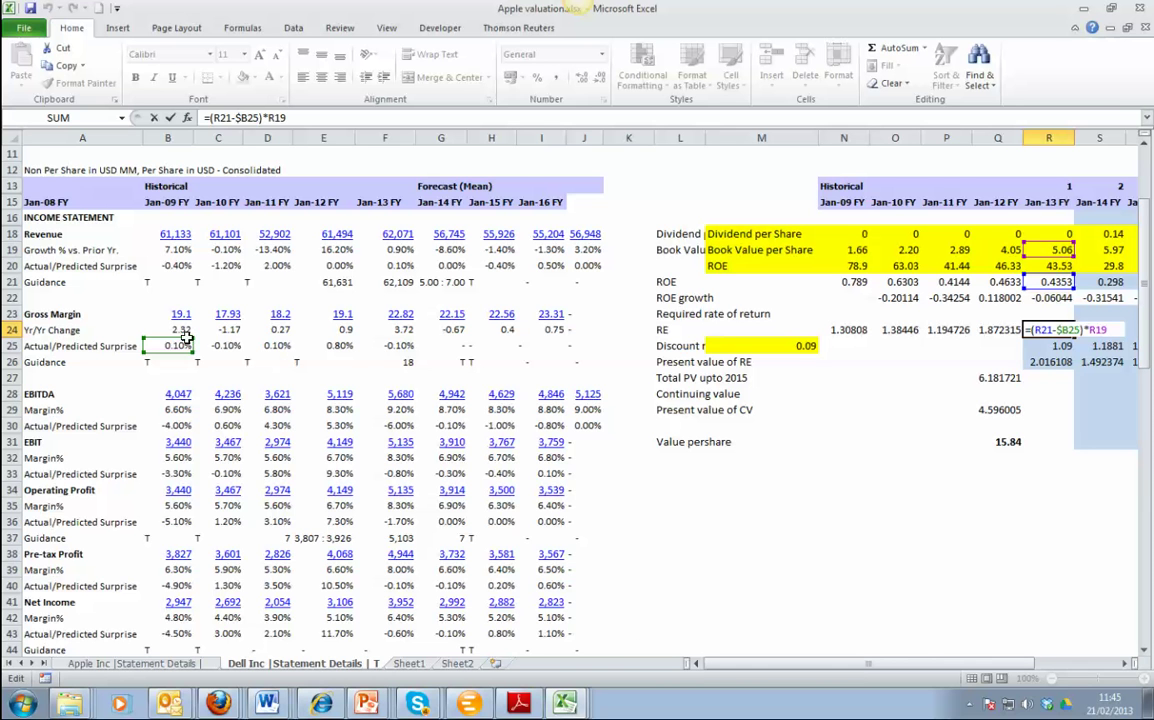
drag(865, 665, 924, 651)
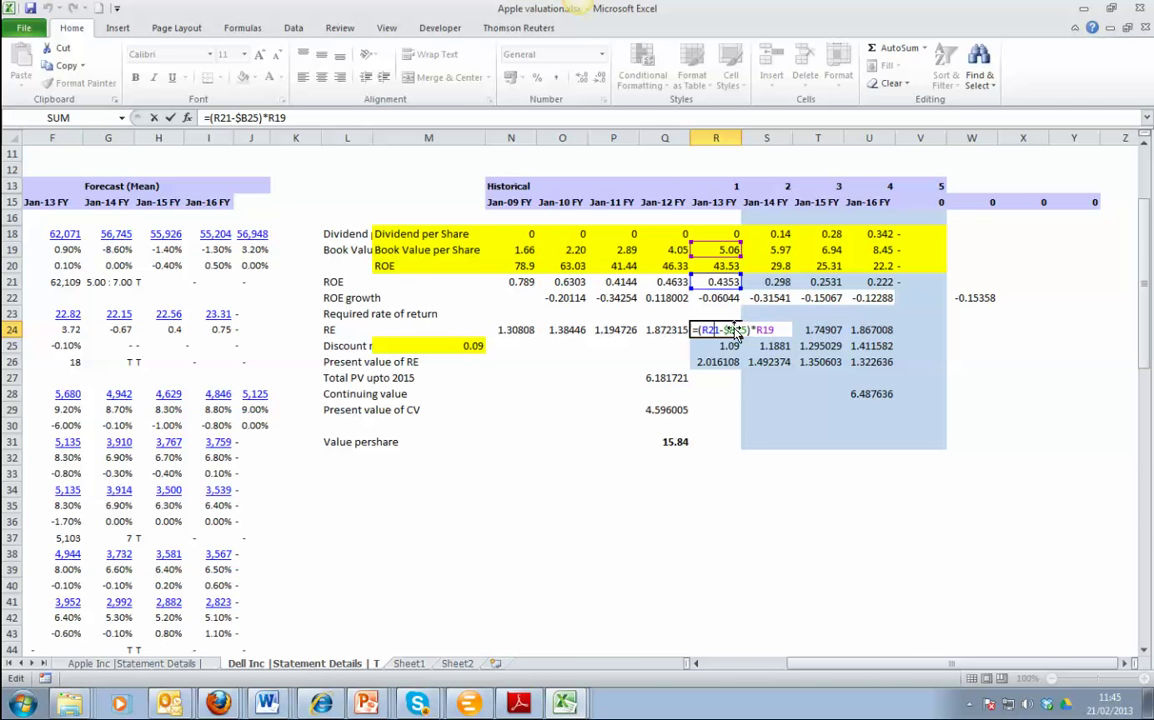
drag(725, 330, 741, 330)
click(464, 345)
key(ctrl+Return)
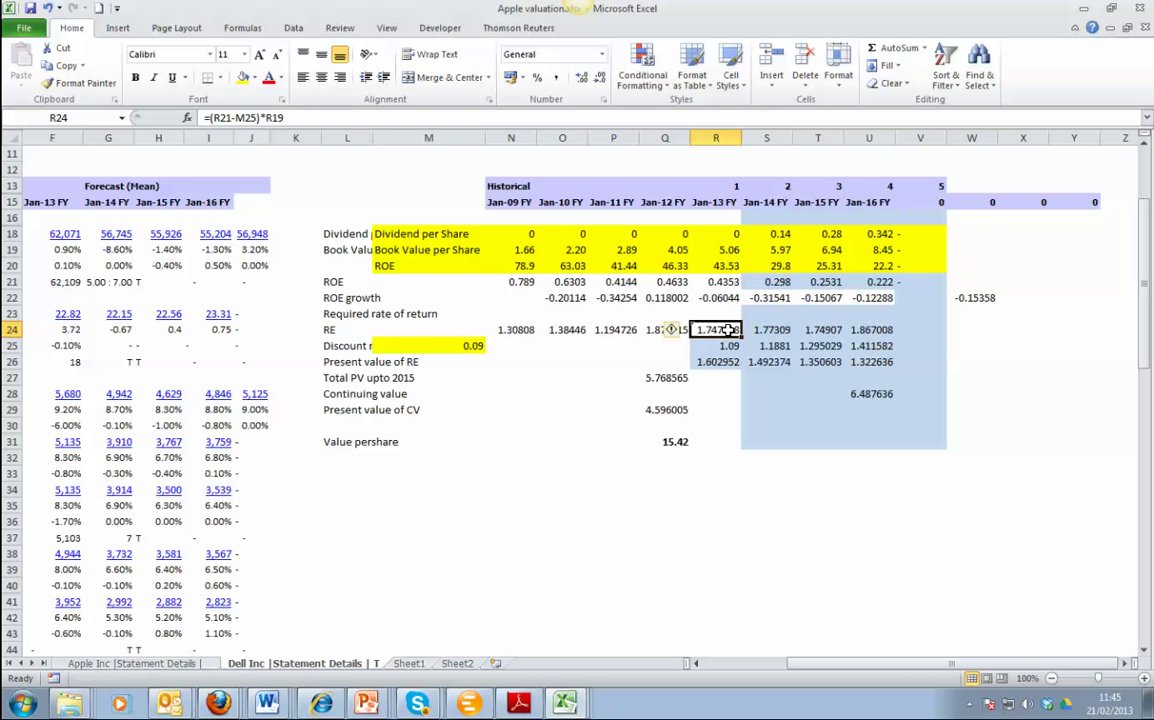
Anchor the discount rate column in R24 as $M25 and fill the residual earnings formula across to U24
double_click(727, 330)
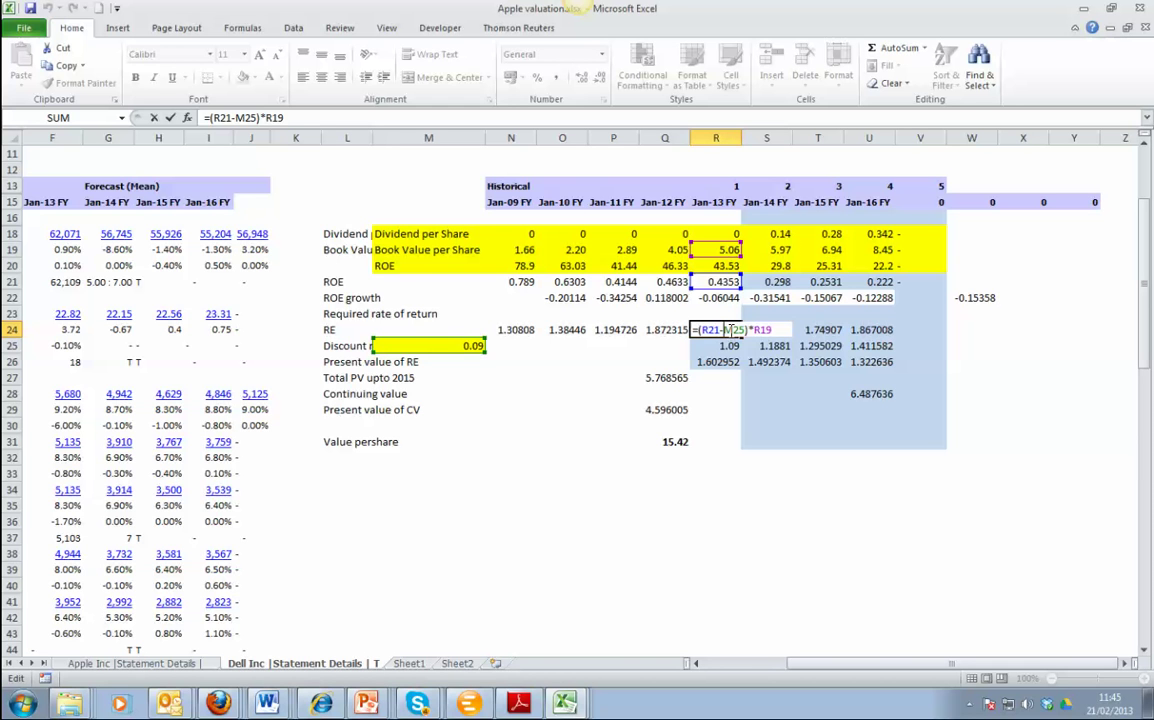
text($)
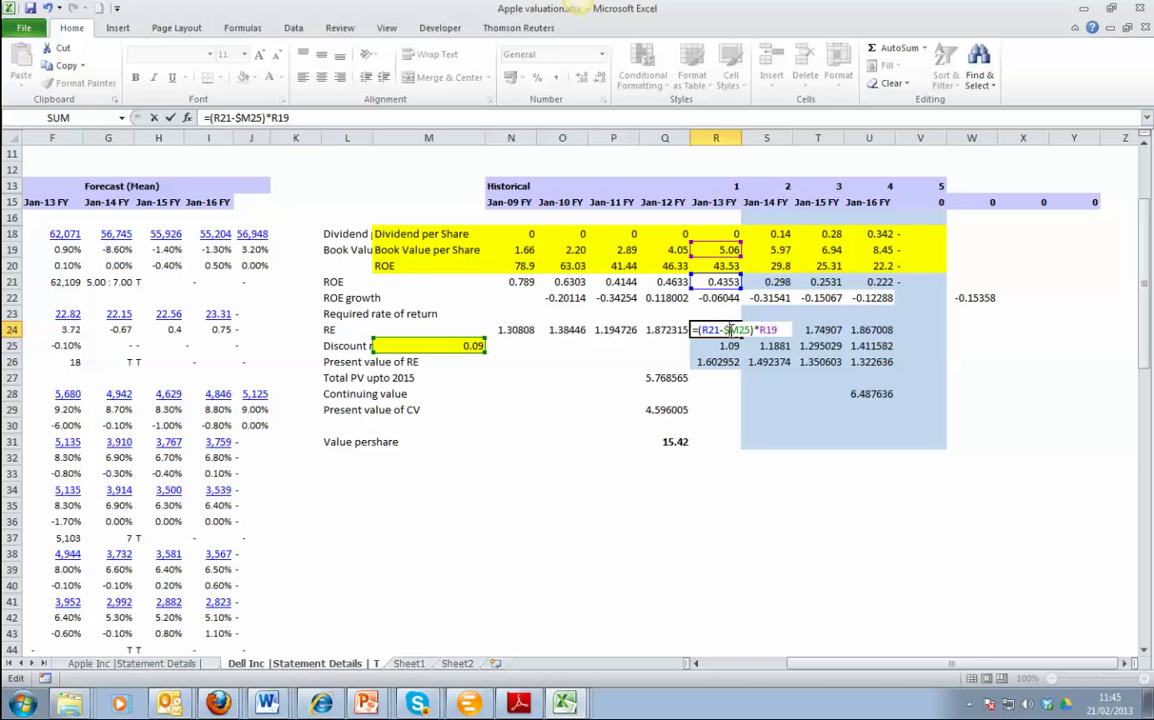
key(ctrl+Return)
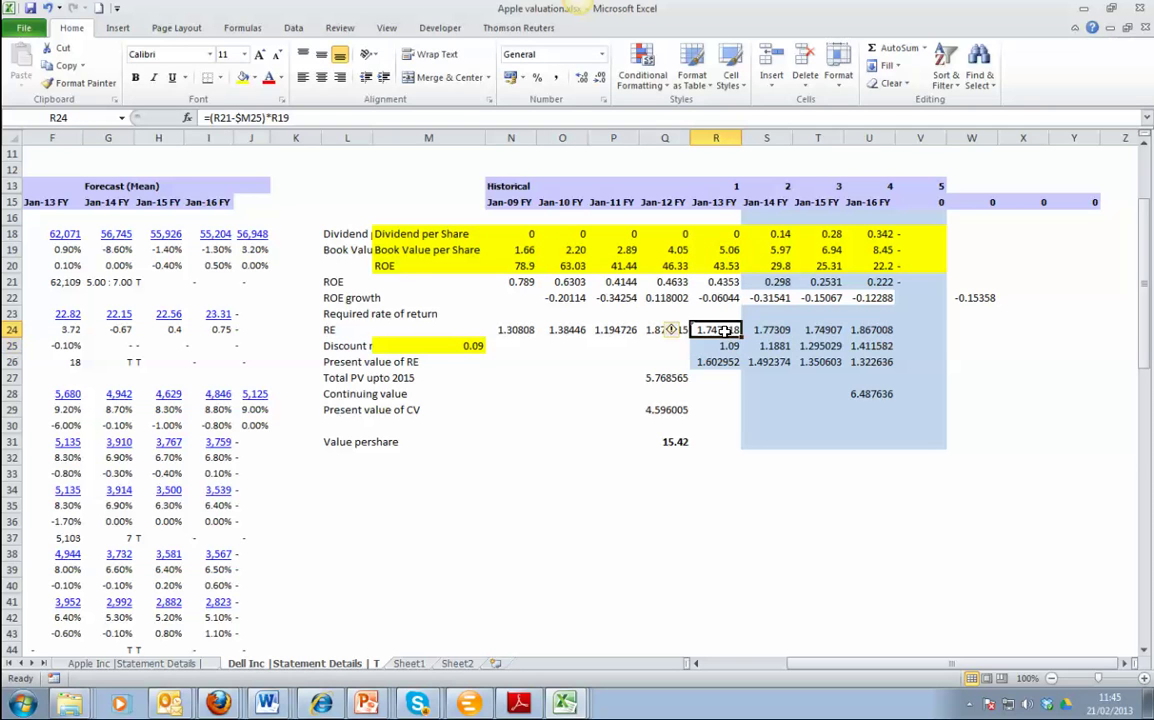
drag(741, 337, 889, 334)
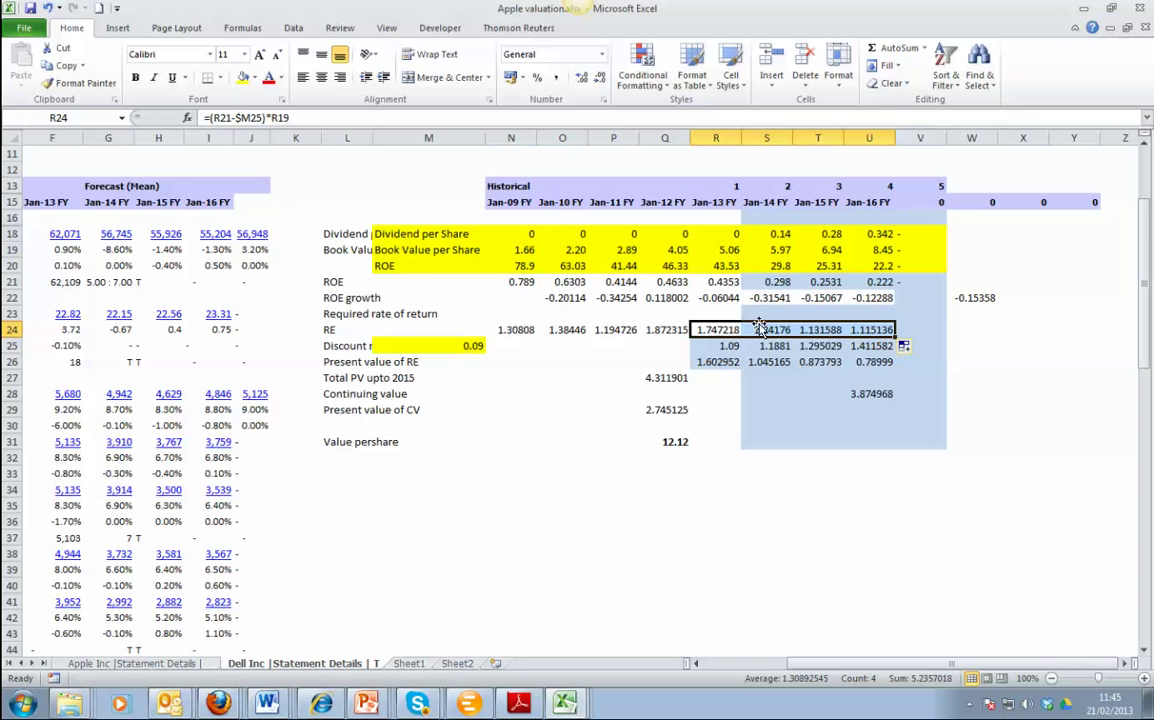
Check the corrected residual earnings formulas in R24 and S24 by tracing the cells they reference
double_click(713, 330)
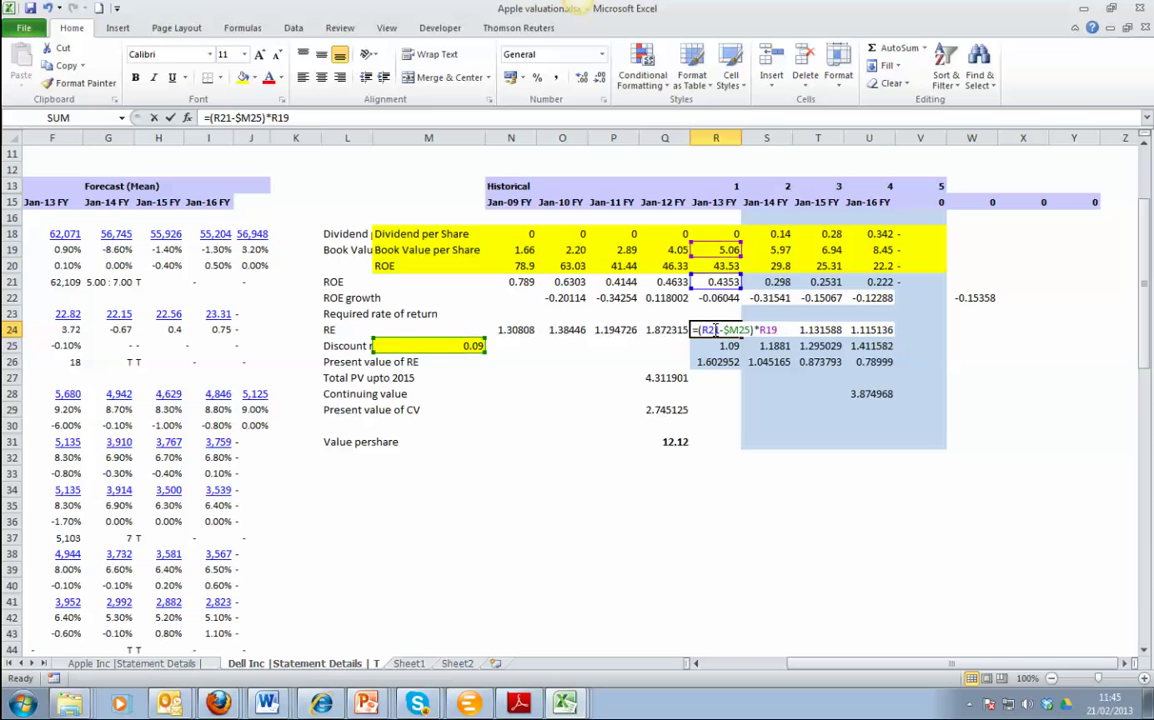
key(Return)
double_click(766, 331)
key(Return)
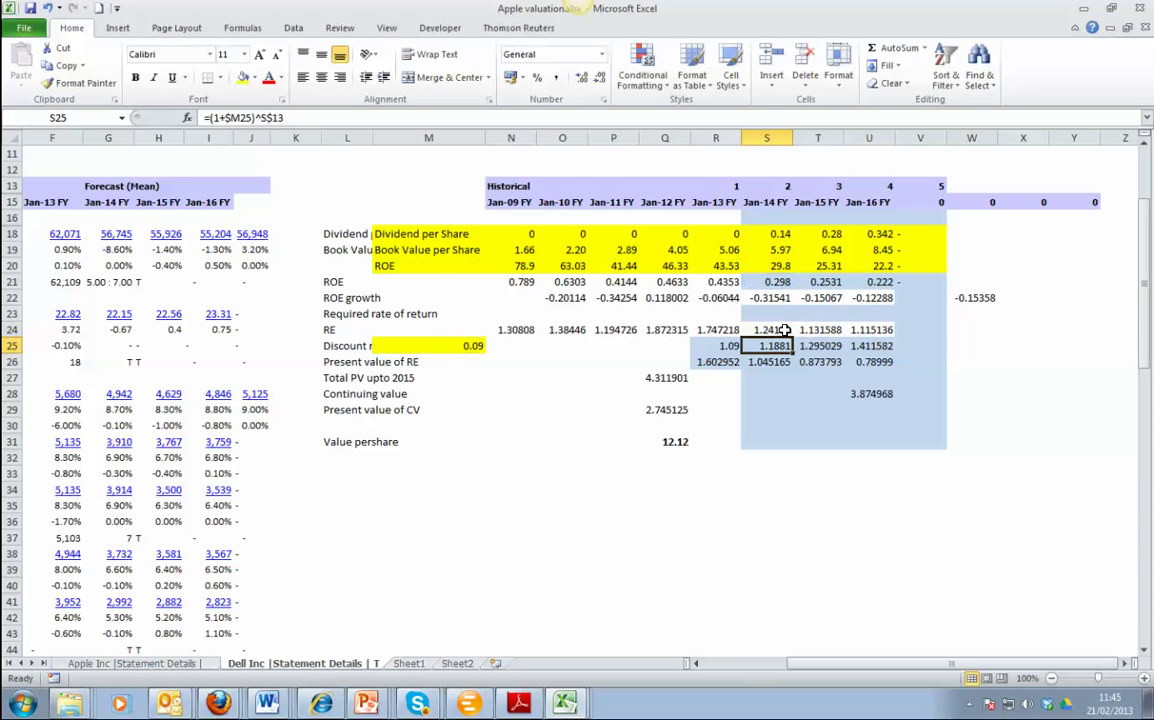
Inspect the discount factor formulas in R25 and S25, tracing their discount rate and period number references
double_click(718, 346)
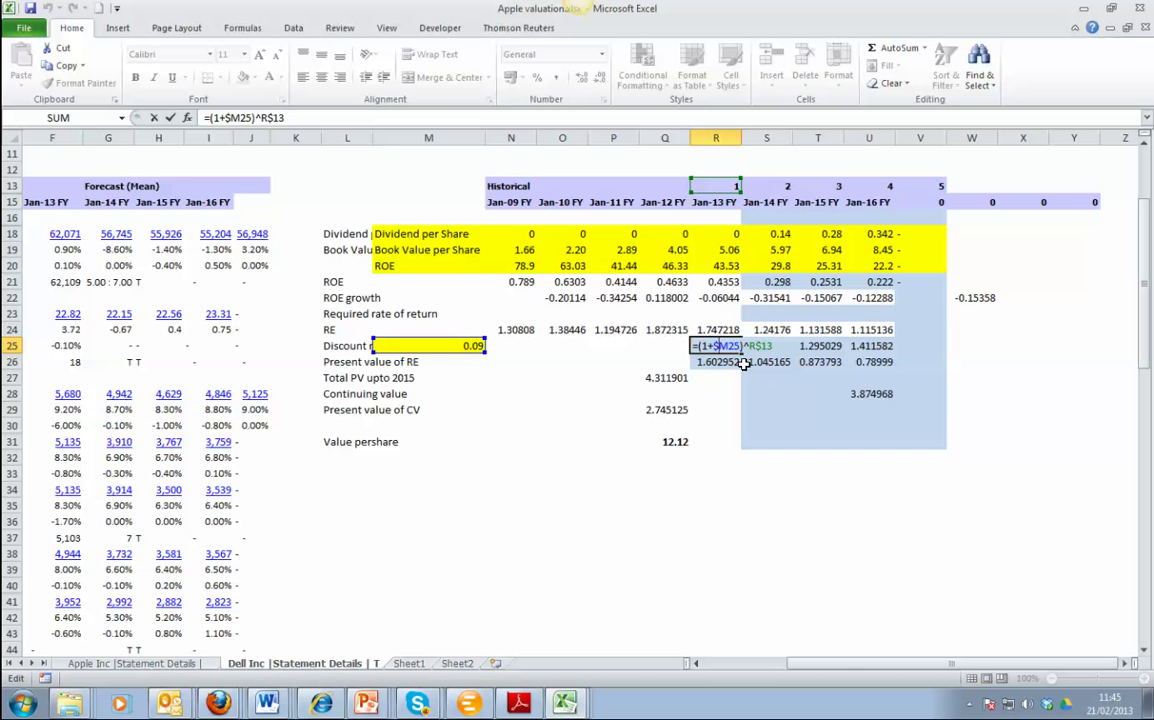
key(Return)
double_click(767, 346)
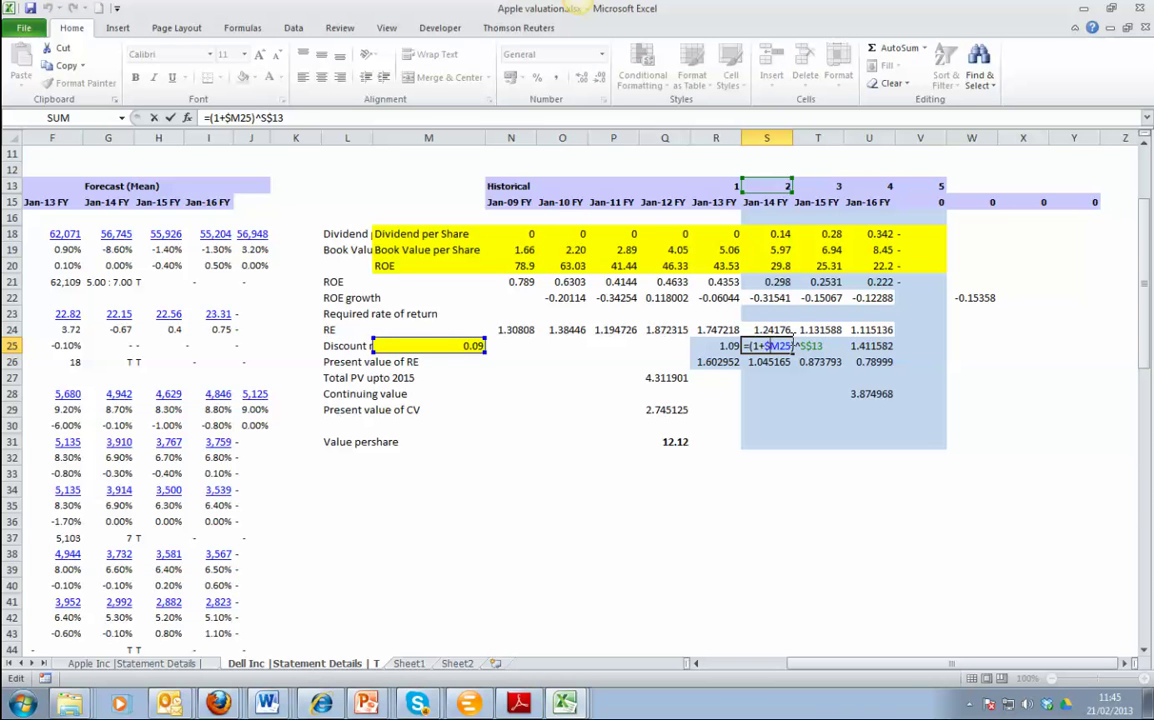
key(Return)
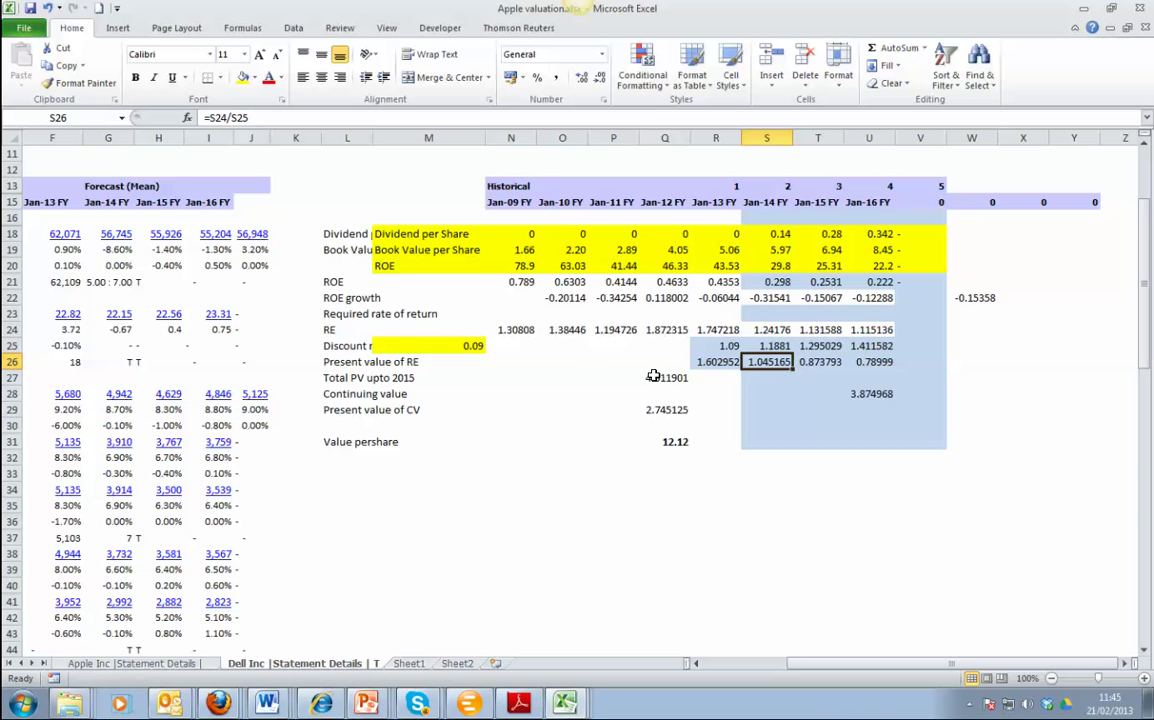
Review the present values of residual earnings in R26:U26 and the total formula in Q27 that sums them
drag(716, 362, 843, 361)
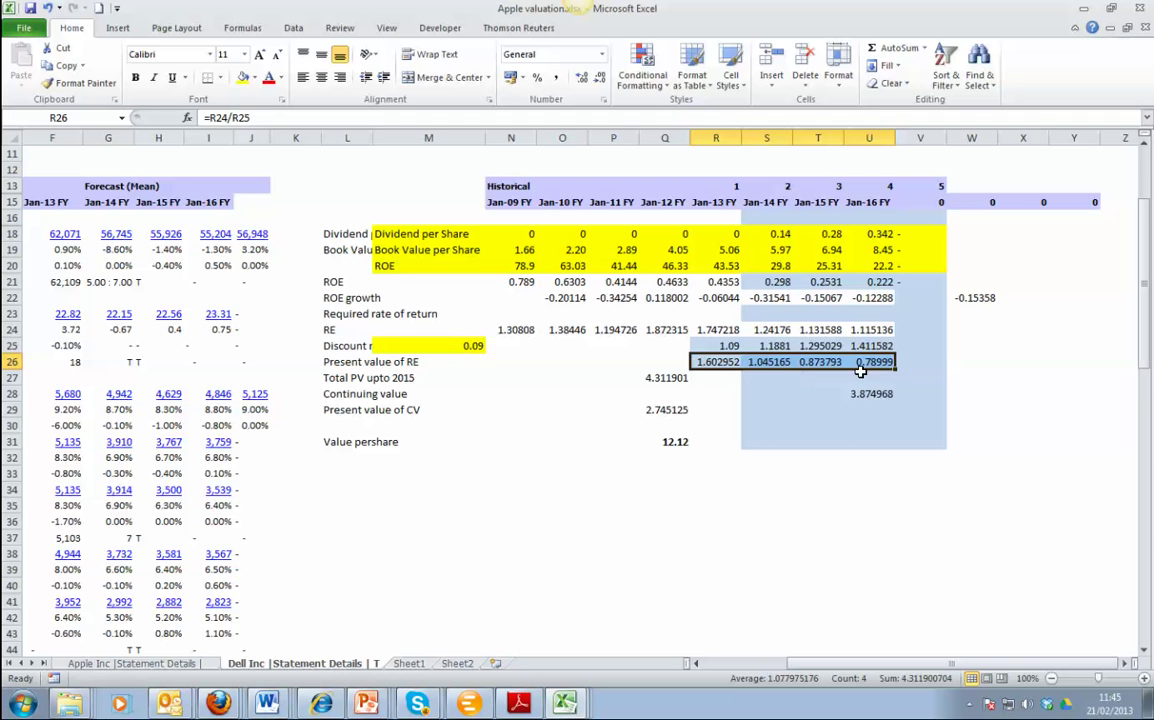
click(660, 380)
double_click(660, 380)
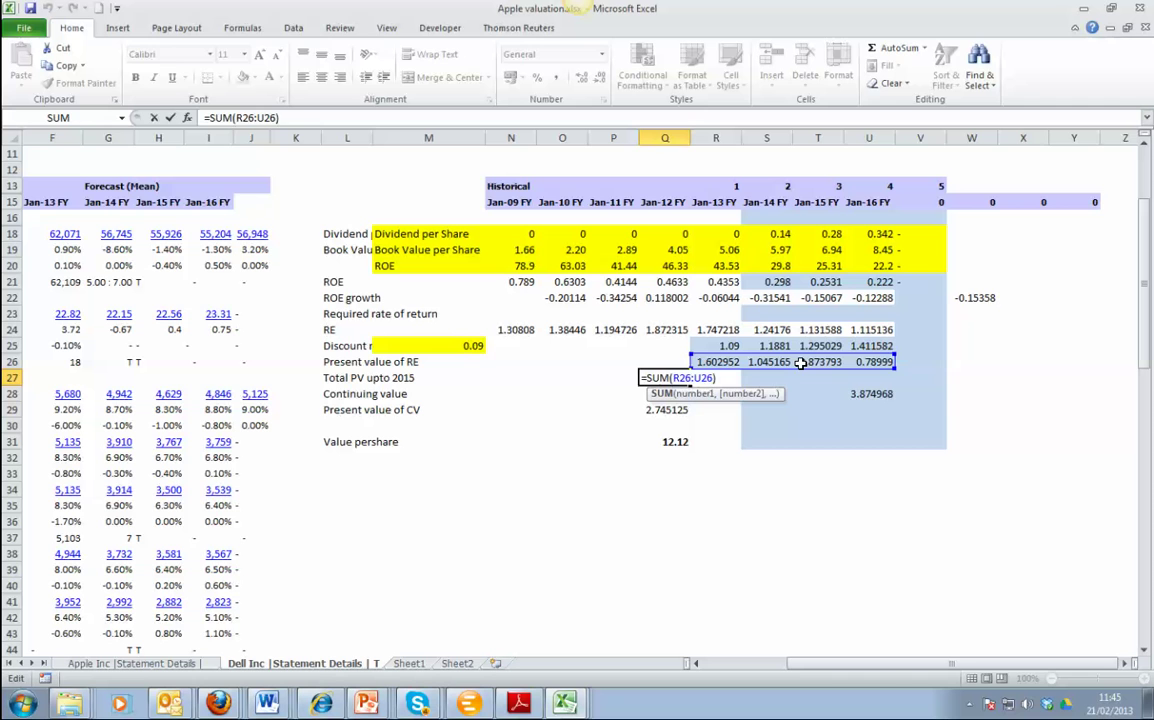
key(Return)
Inspect the continuing value formula in U28 and the present value of CV formula in Q29
click(863, 393)
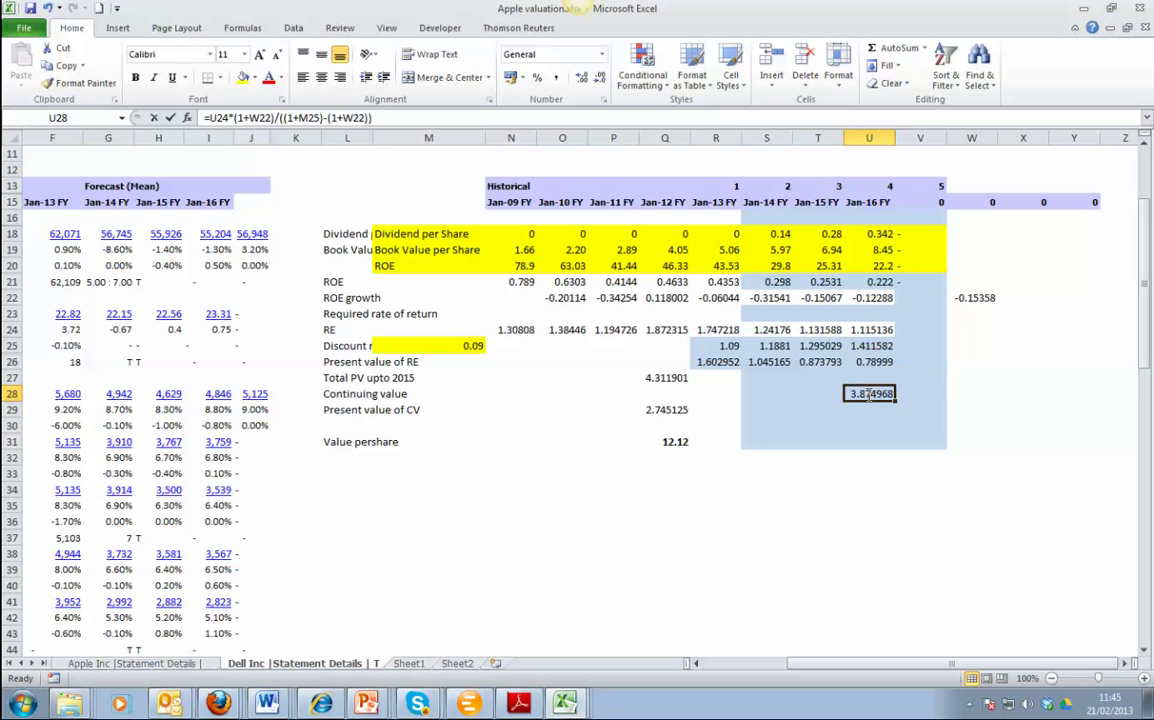
double_click(863, 393)
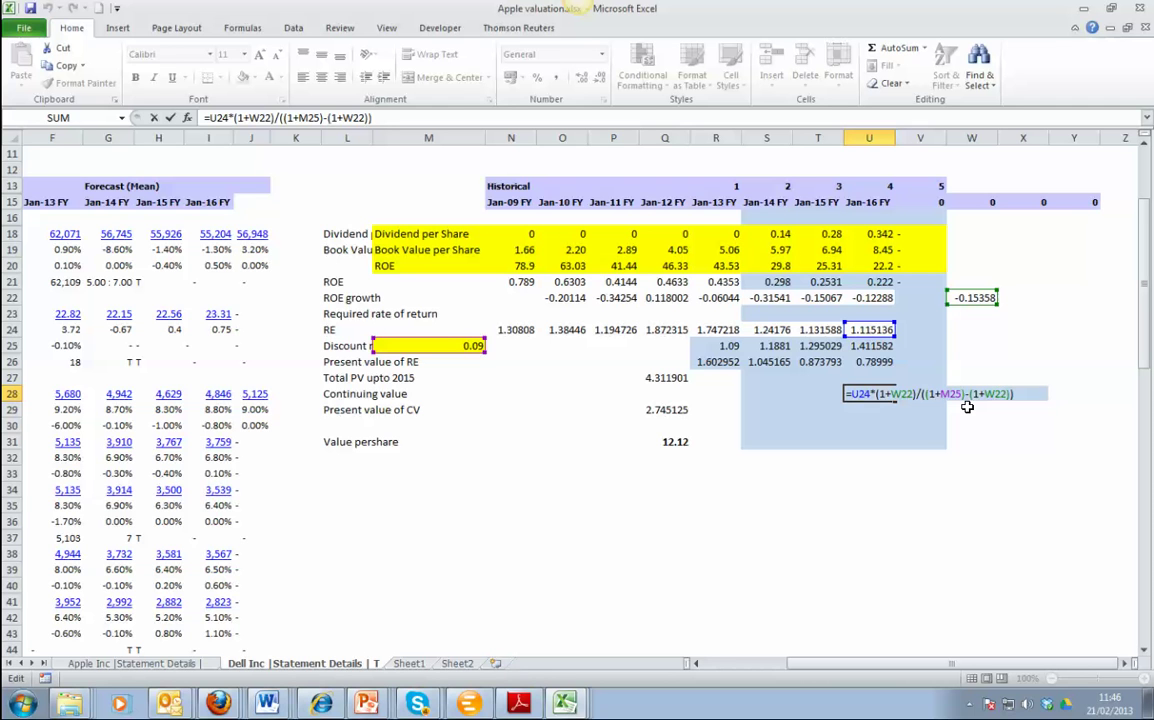
key(Return)
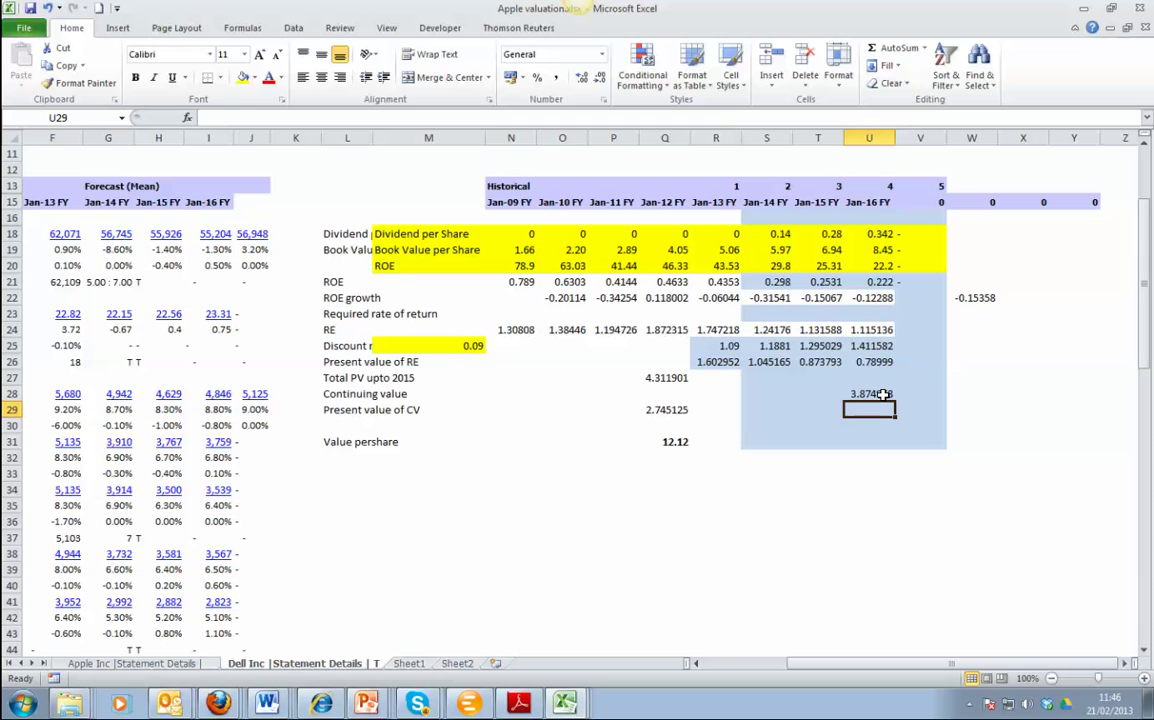
double_click(667, 409)
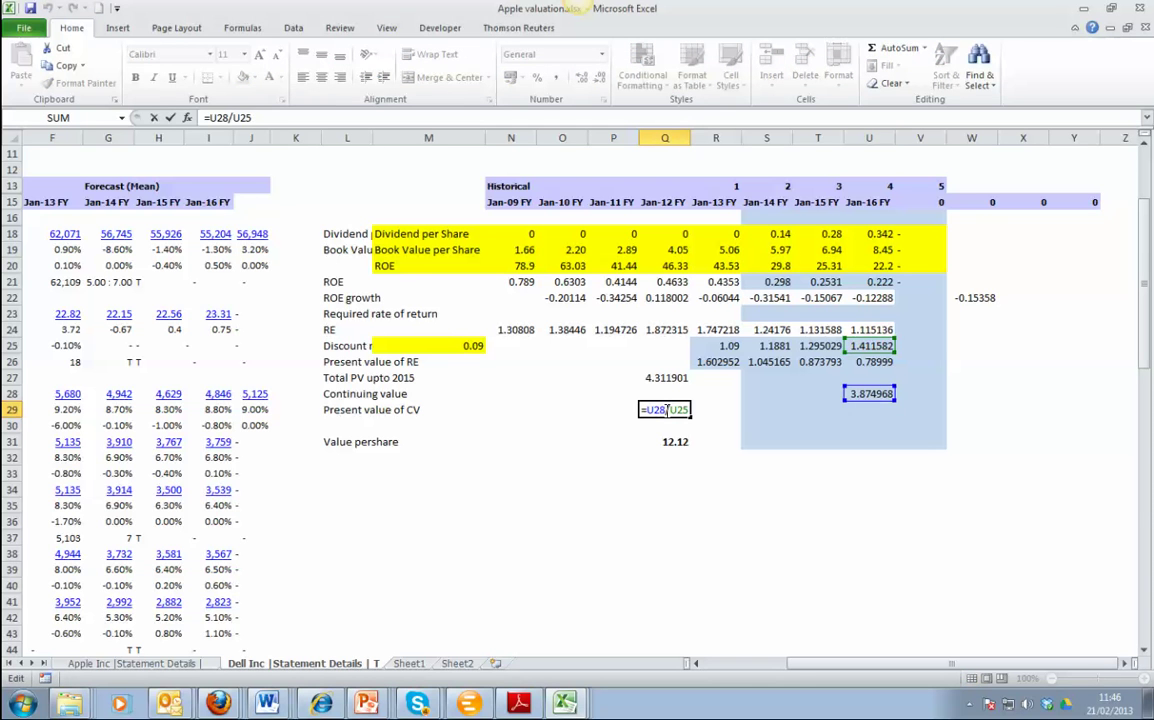
click(672, 442)
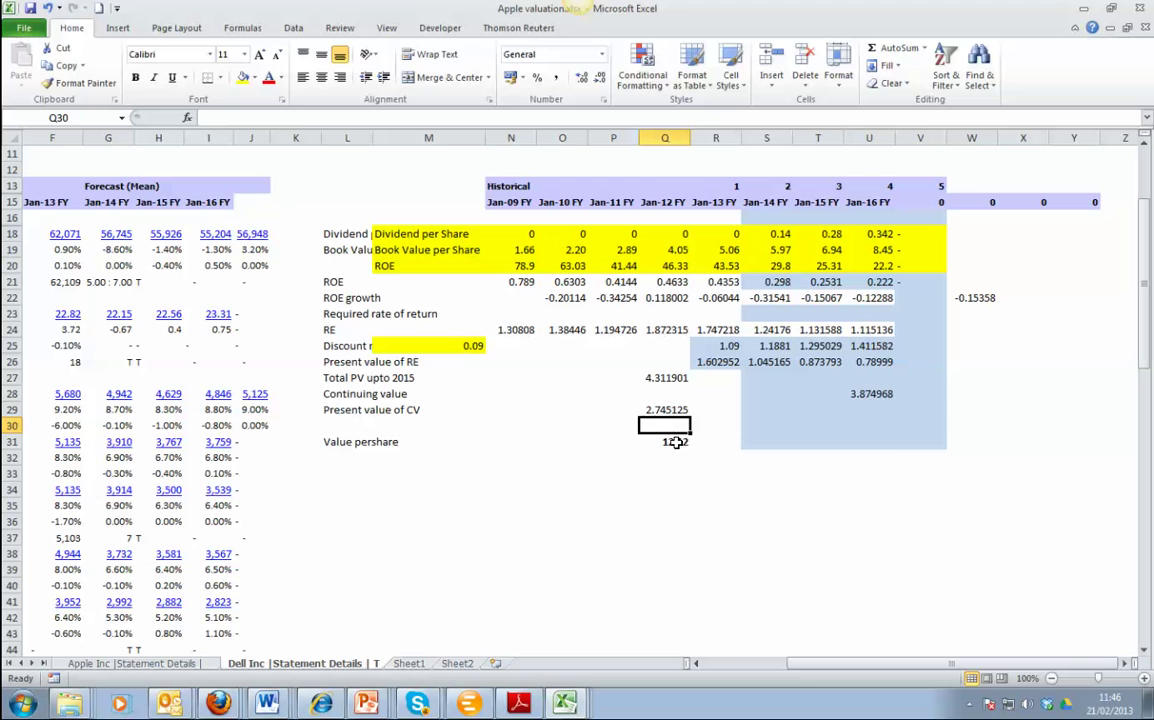
Correct the value per share formula in Q31 to use the Jan-12 FY book value, making it =SUM(Q19,Q27,Q29)
double_click(672, 442)
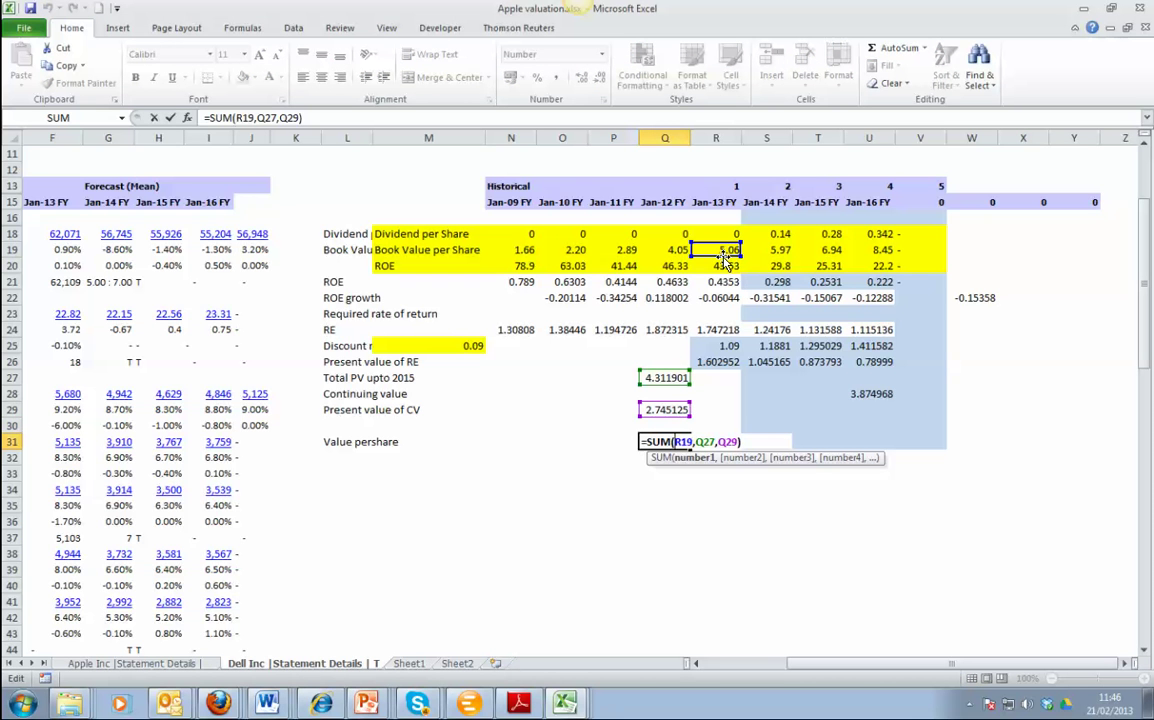
drag(724, 260, 680, 253)
key(Return)
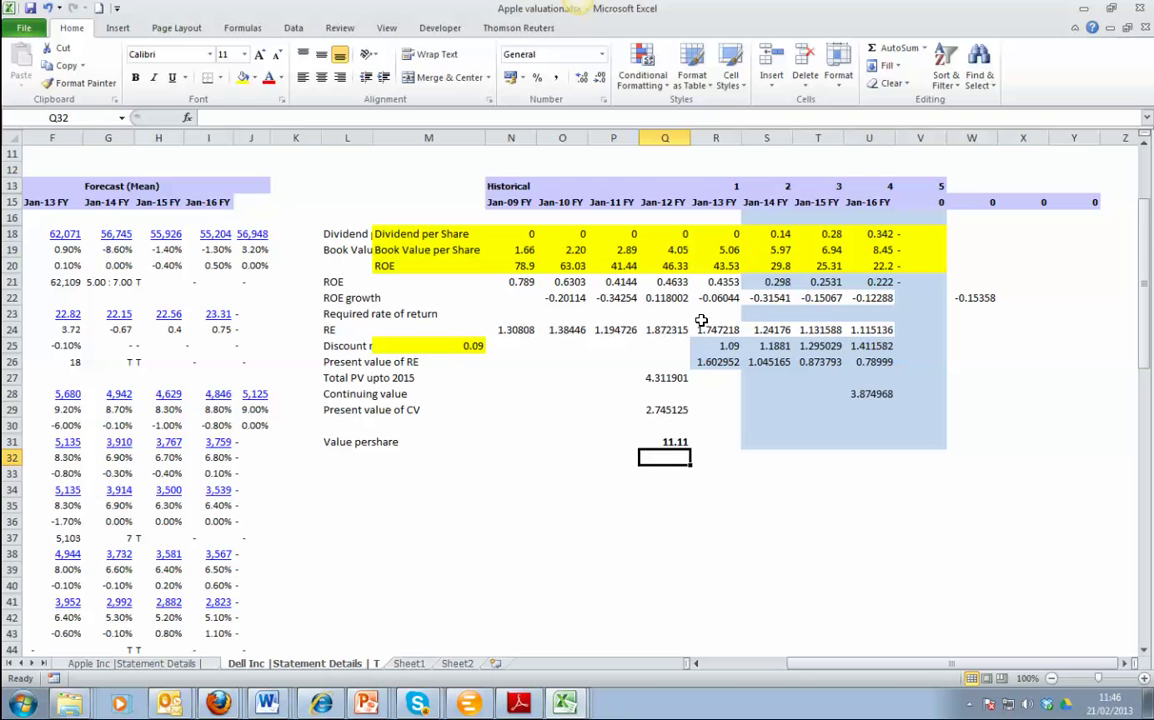
Recheck the references in the value per share formula in Q31 and look over the Dell forecast data beside it
double_click(675, 441)
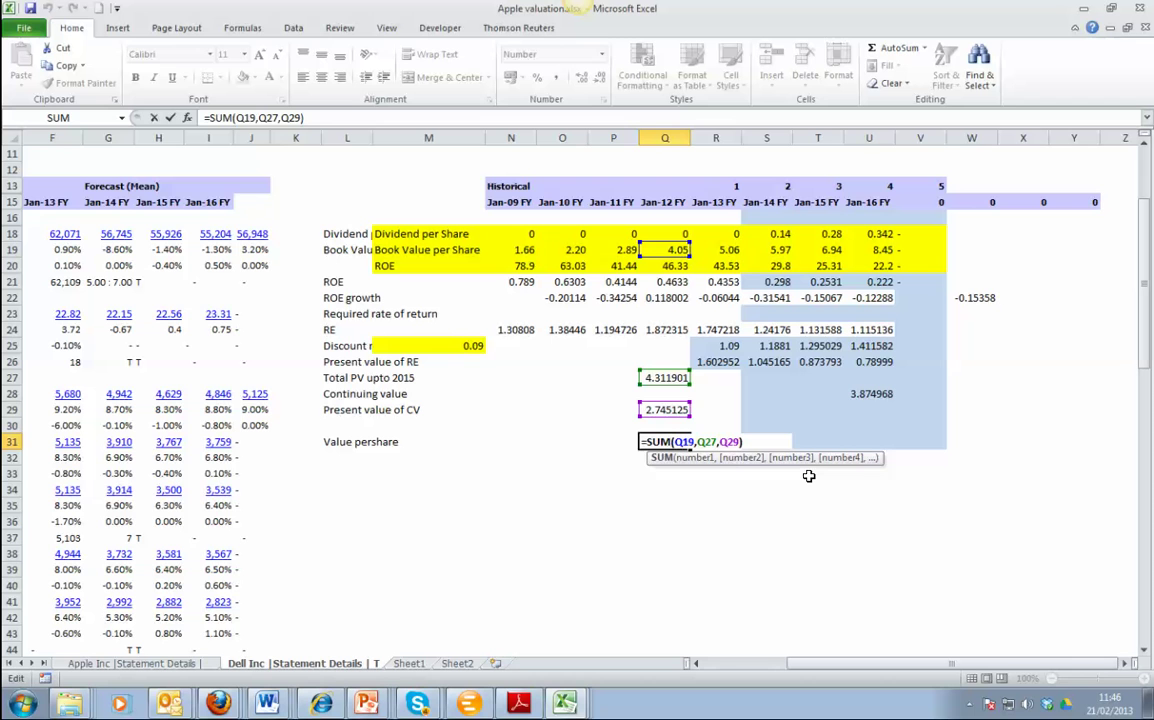
key(ctrl+Return)
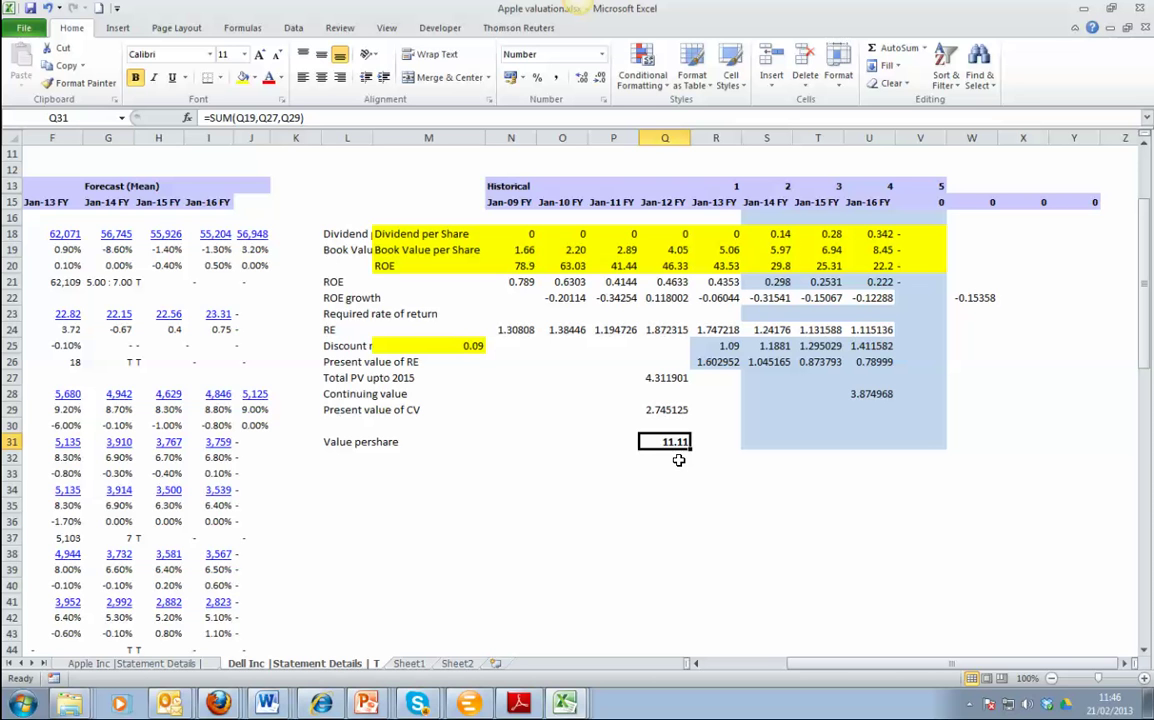
drag(812, 667, 722, 667)
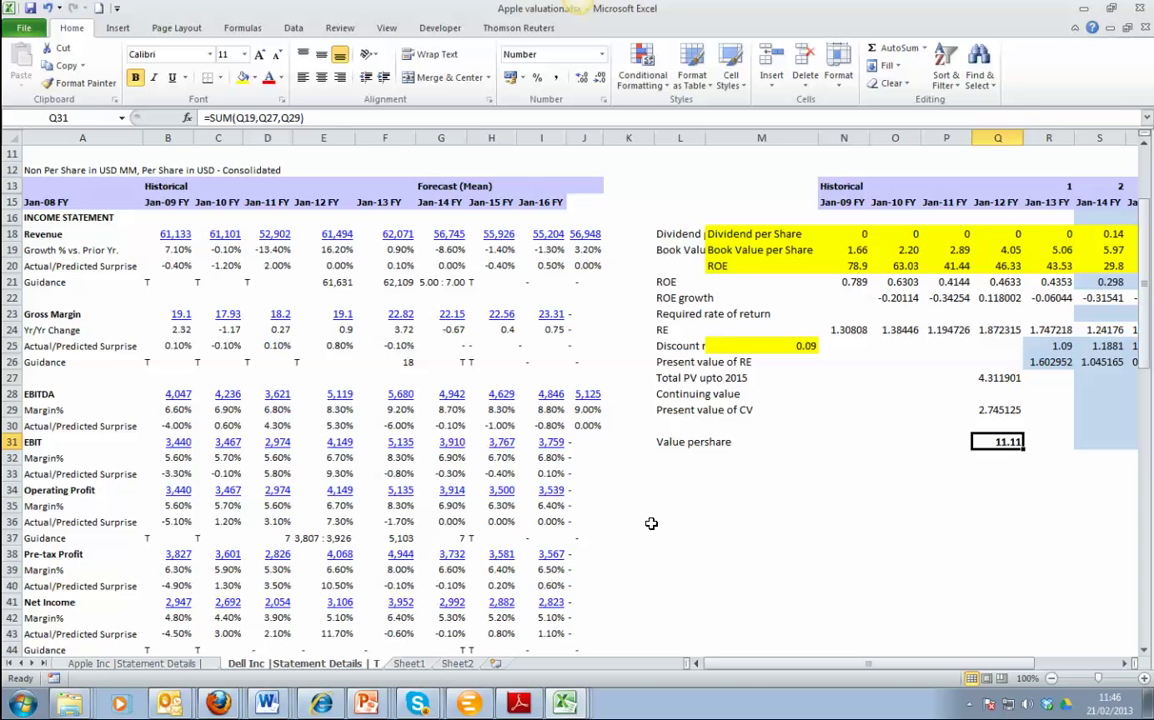
drag(752, 670, 840, 667)
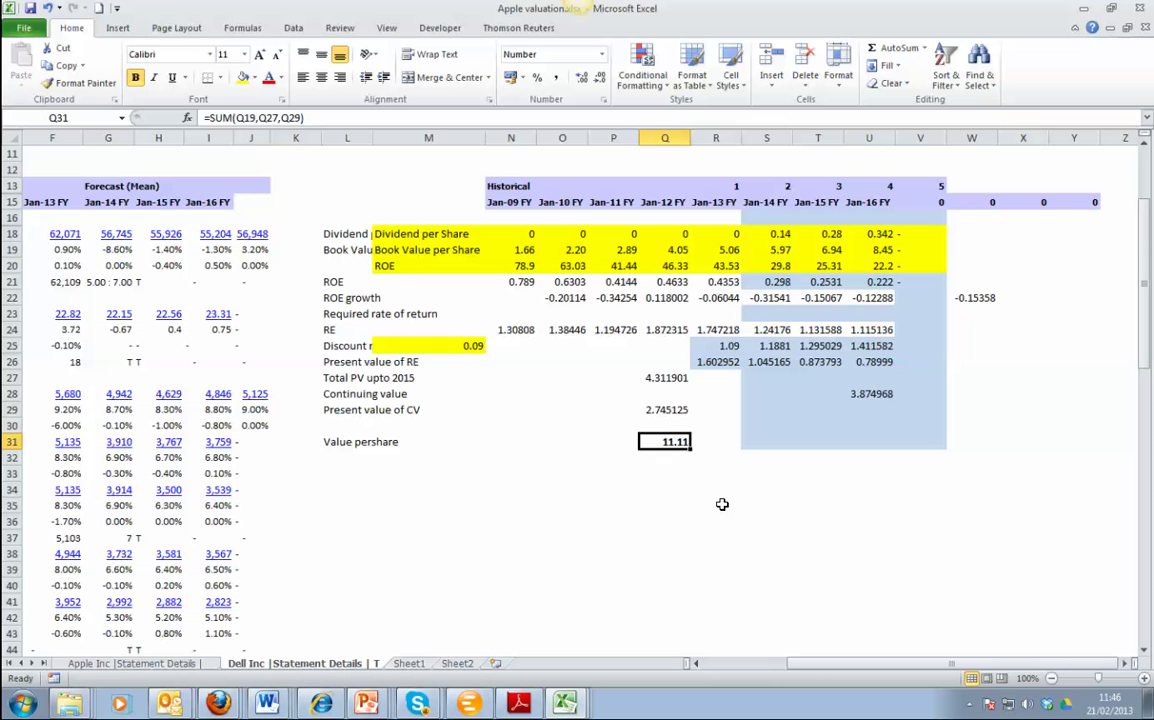
Link cell N33 below the valuation to the value per share with the formula =Q31
click(418, 471)
click(508, 472)
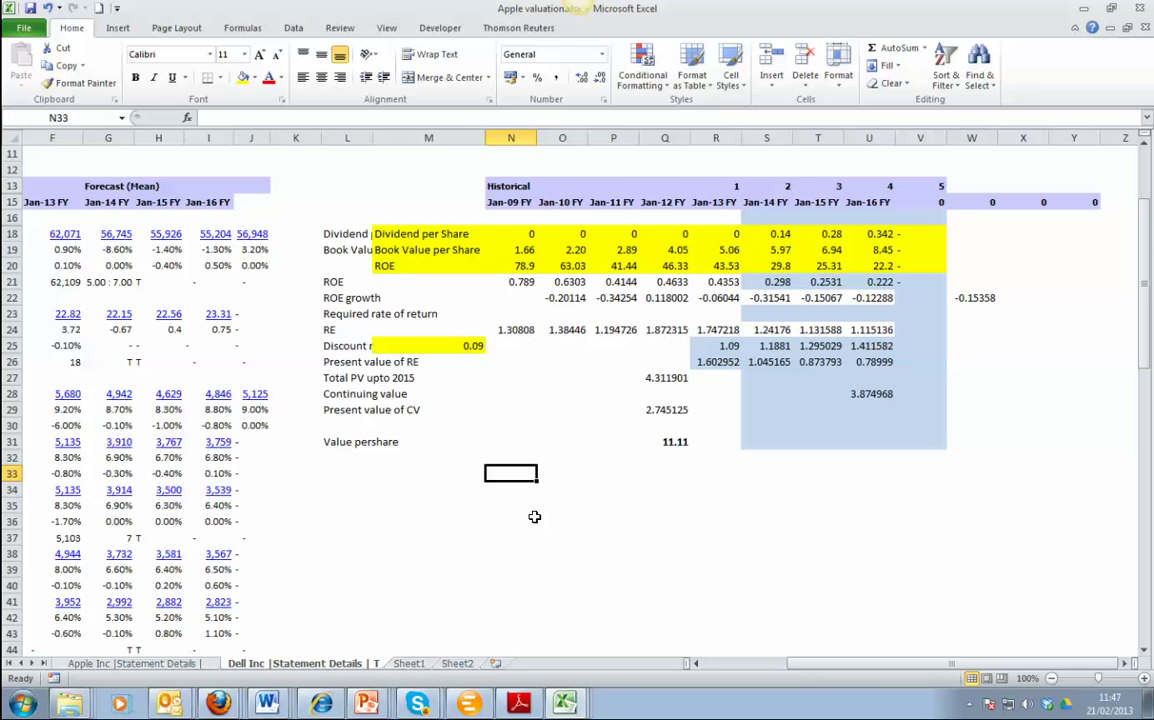
text(=)
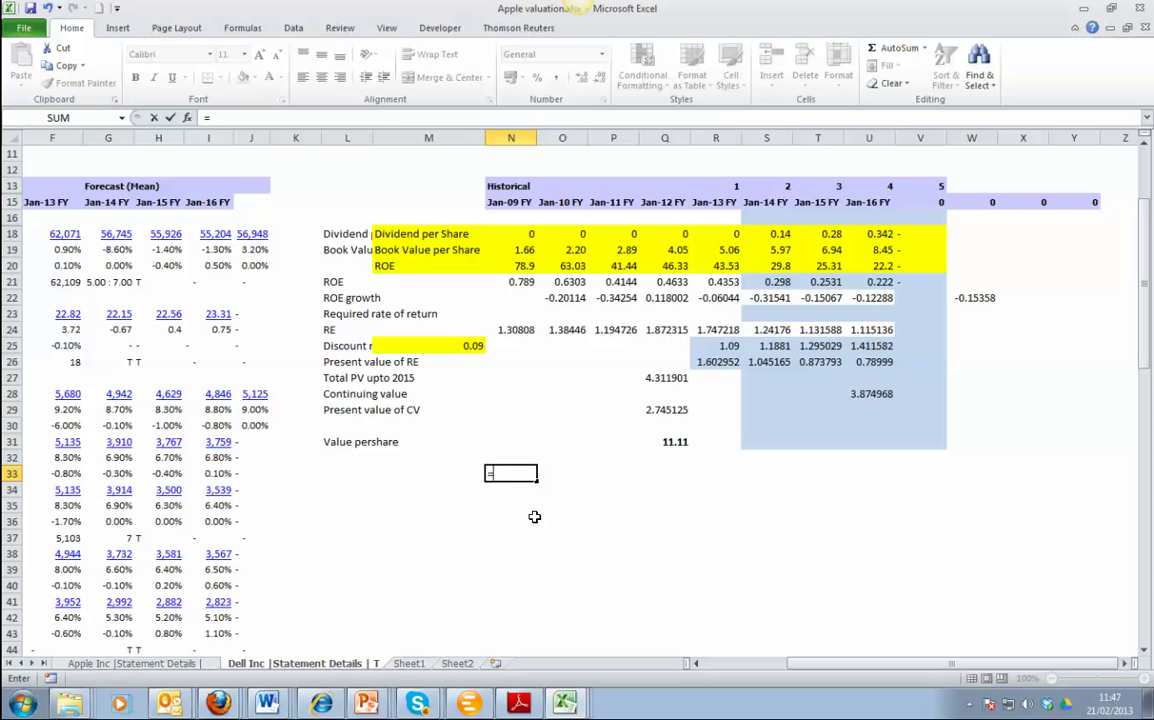
click(668, 442)
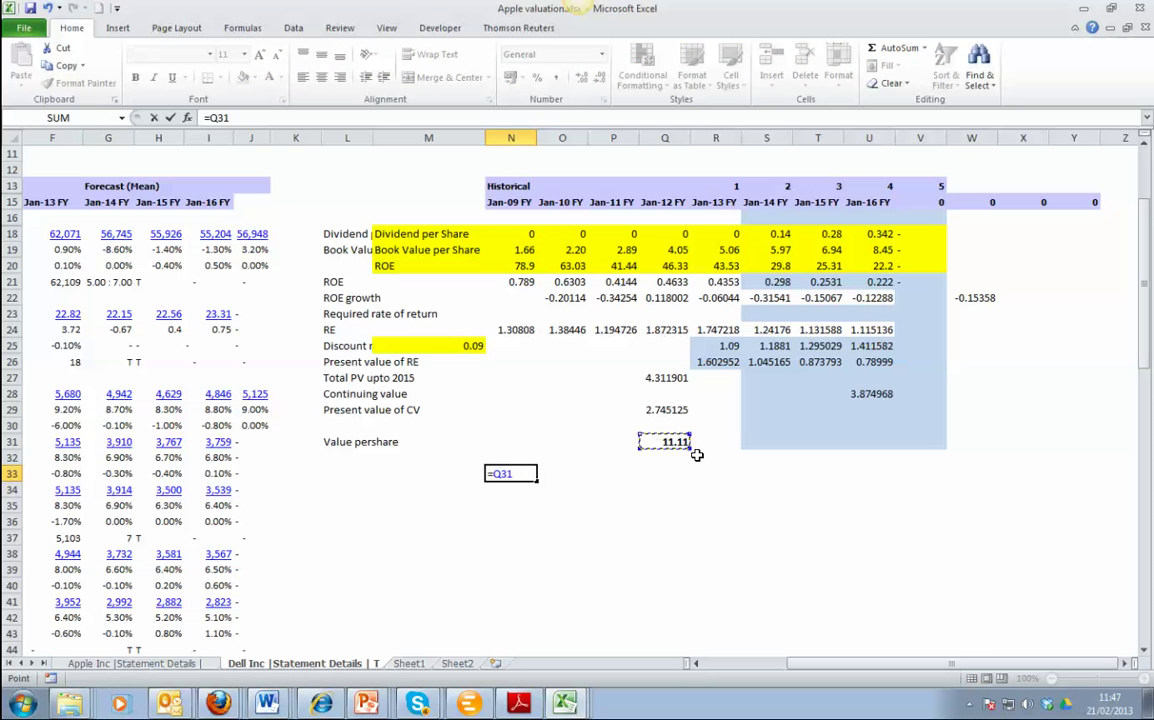
key(Return)
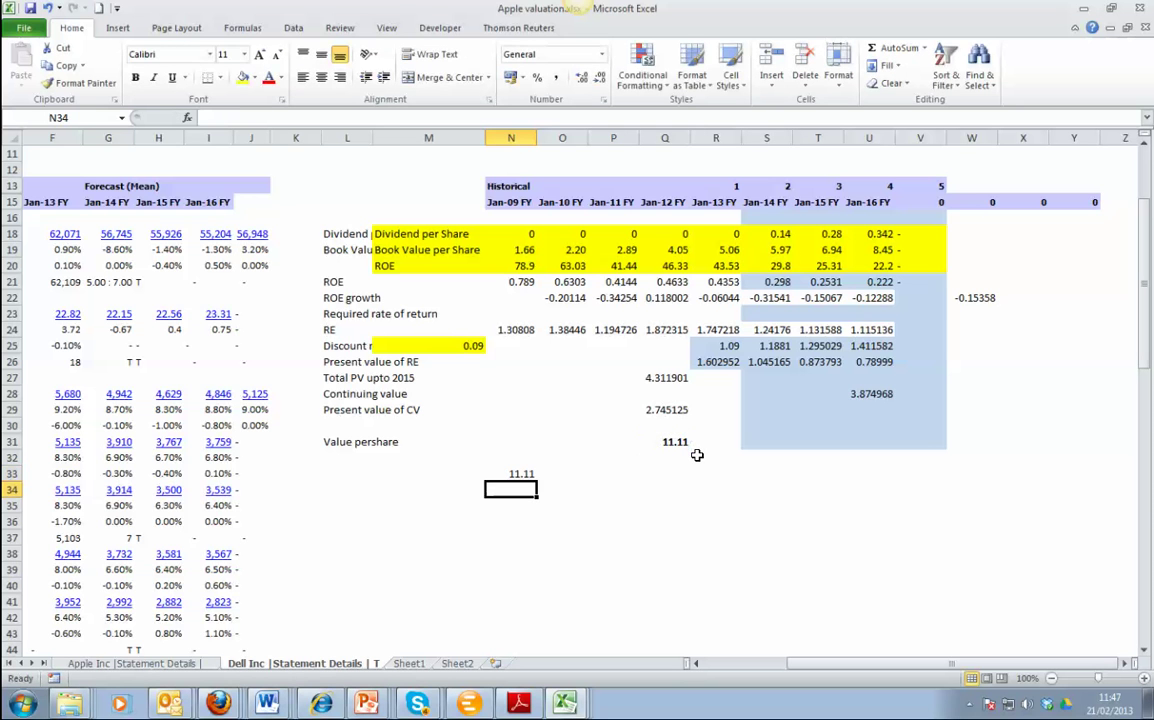
Label cell N32, above the linked value per share, as "Longterm growth"
click(512, 460)
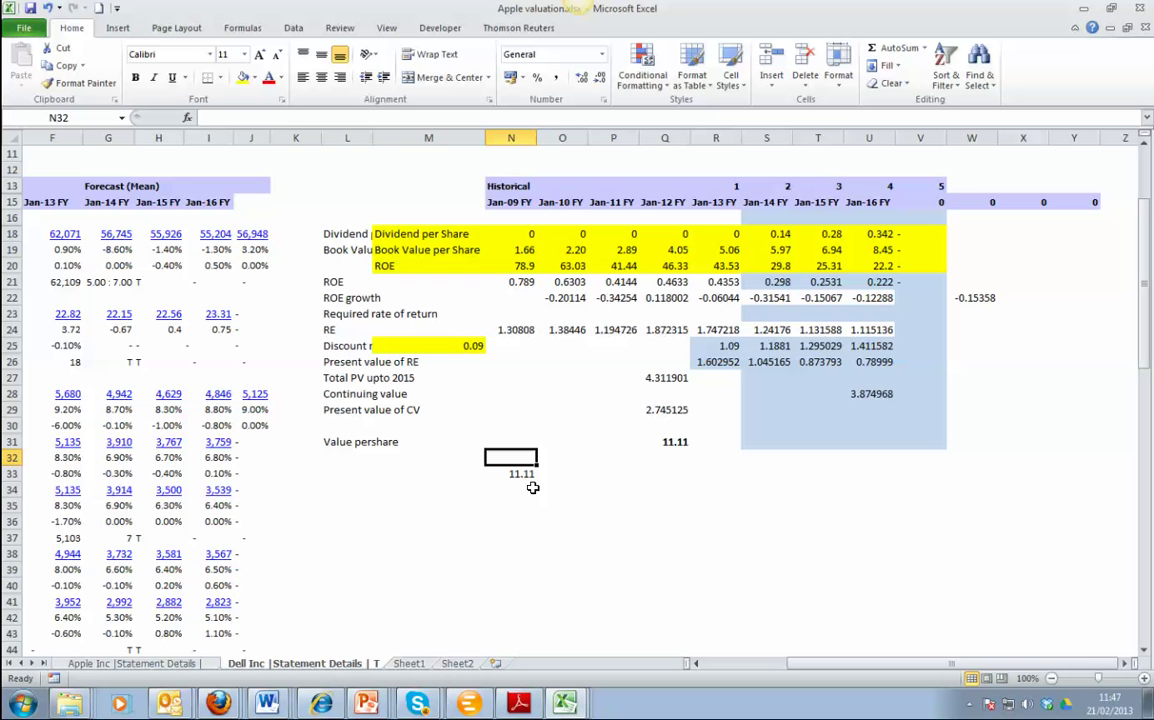
text(G)
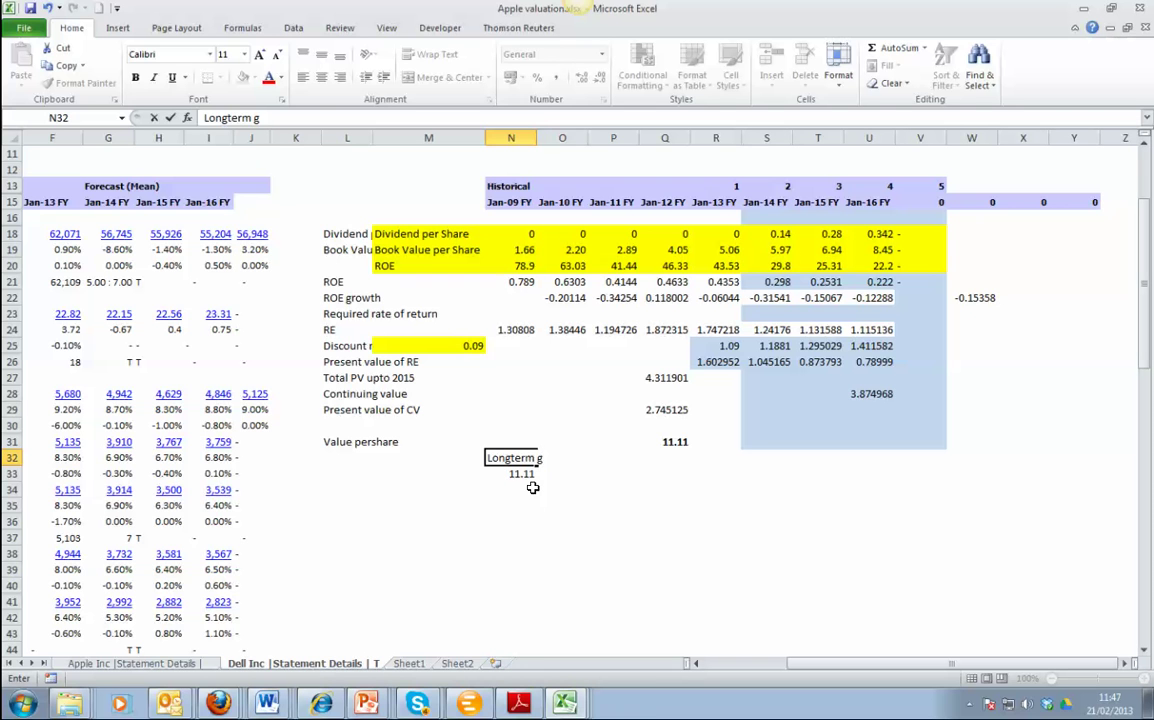
key(Return)
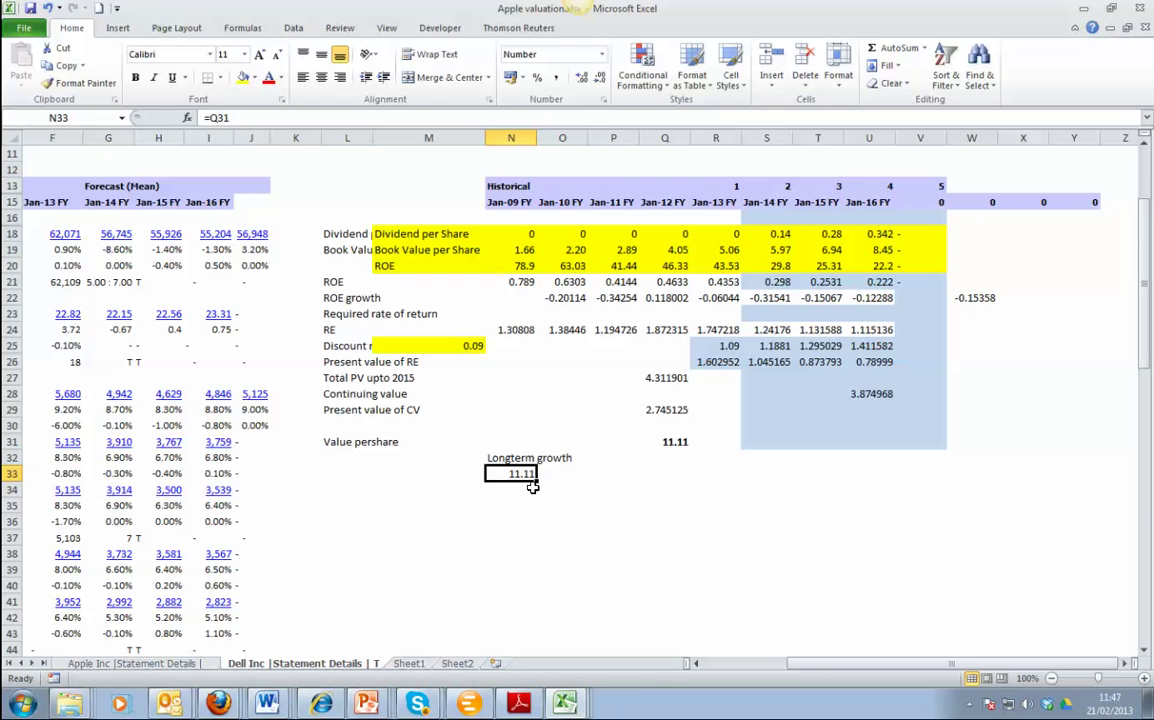
Check the average ROE growth in W22, then fill N34:N44 with growth rates from -0.15 to 0.15 in steps of 0.03
click(960, 300)
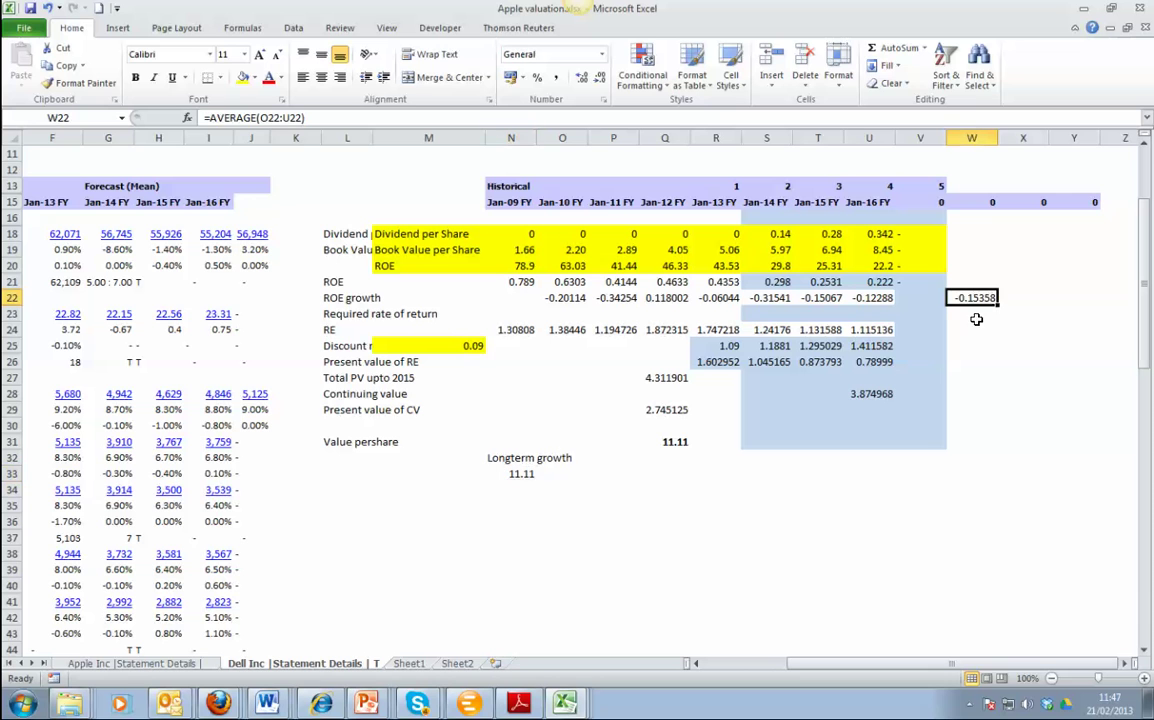
click(515, 490)
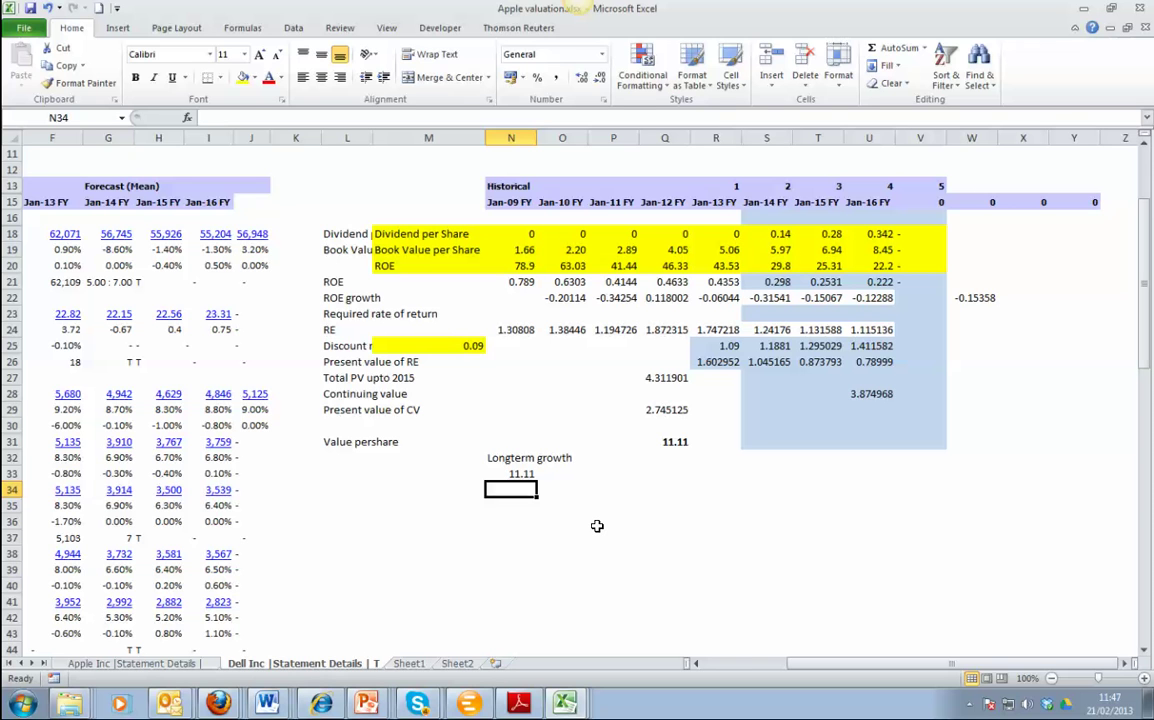
text(-0.15)
key(Return)
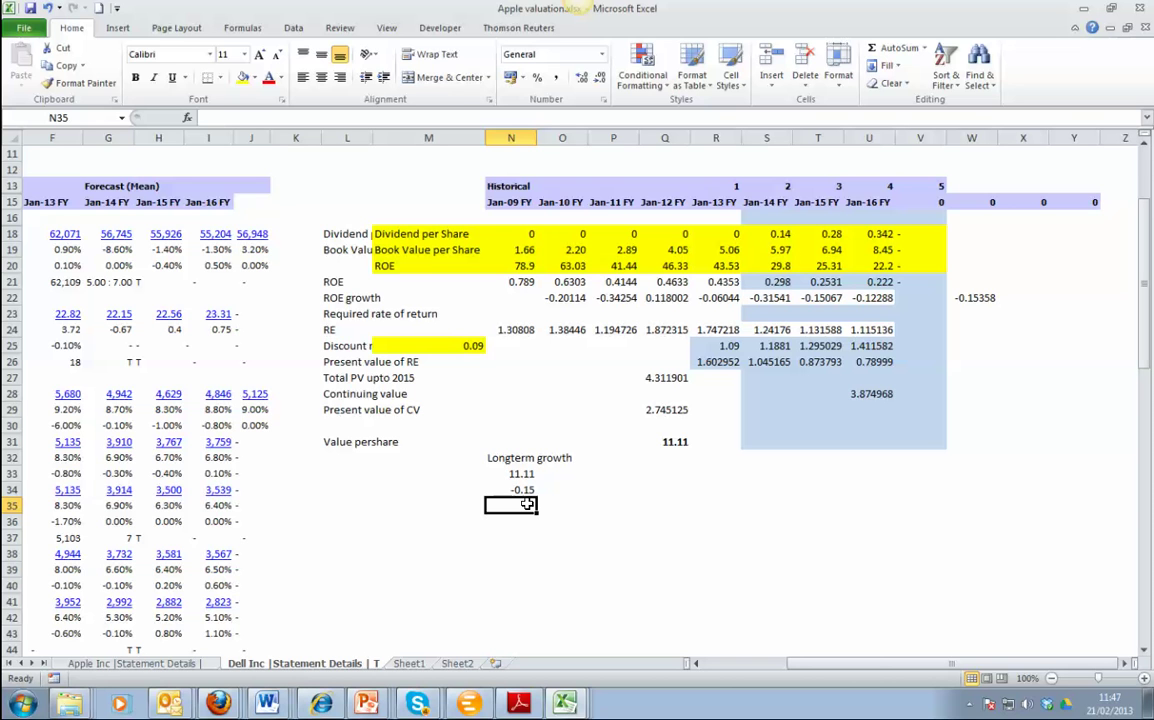
text(-)
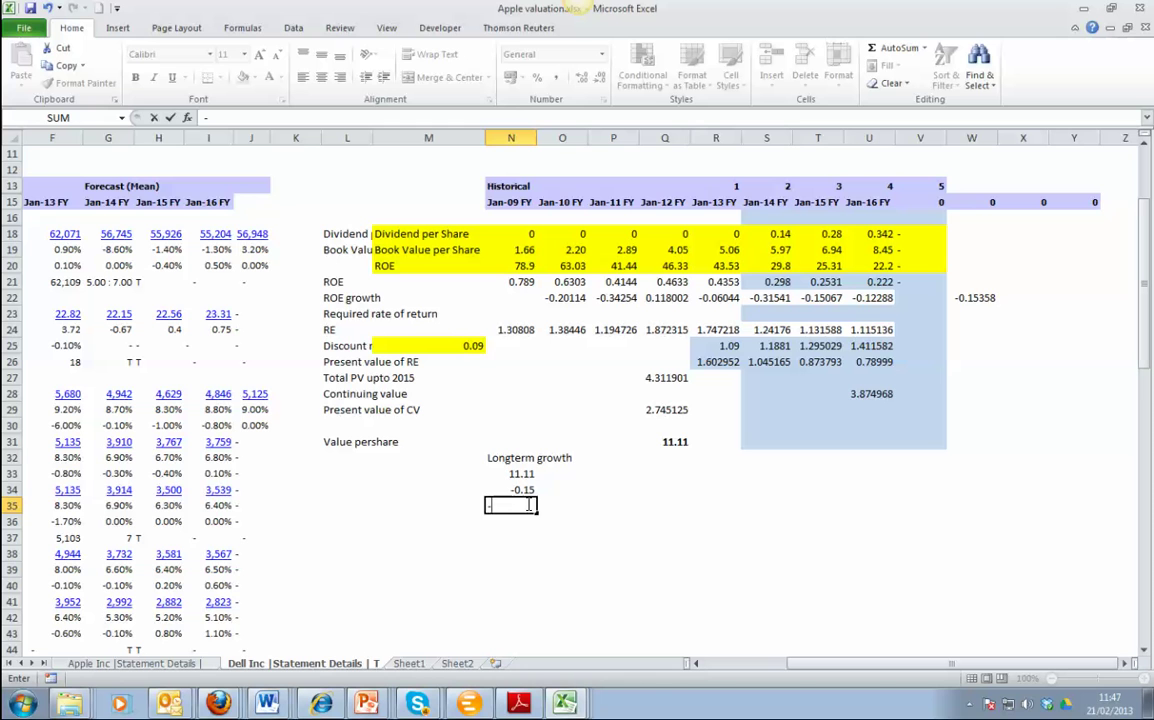
text(0.12)
key(Return)
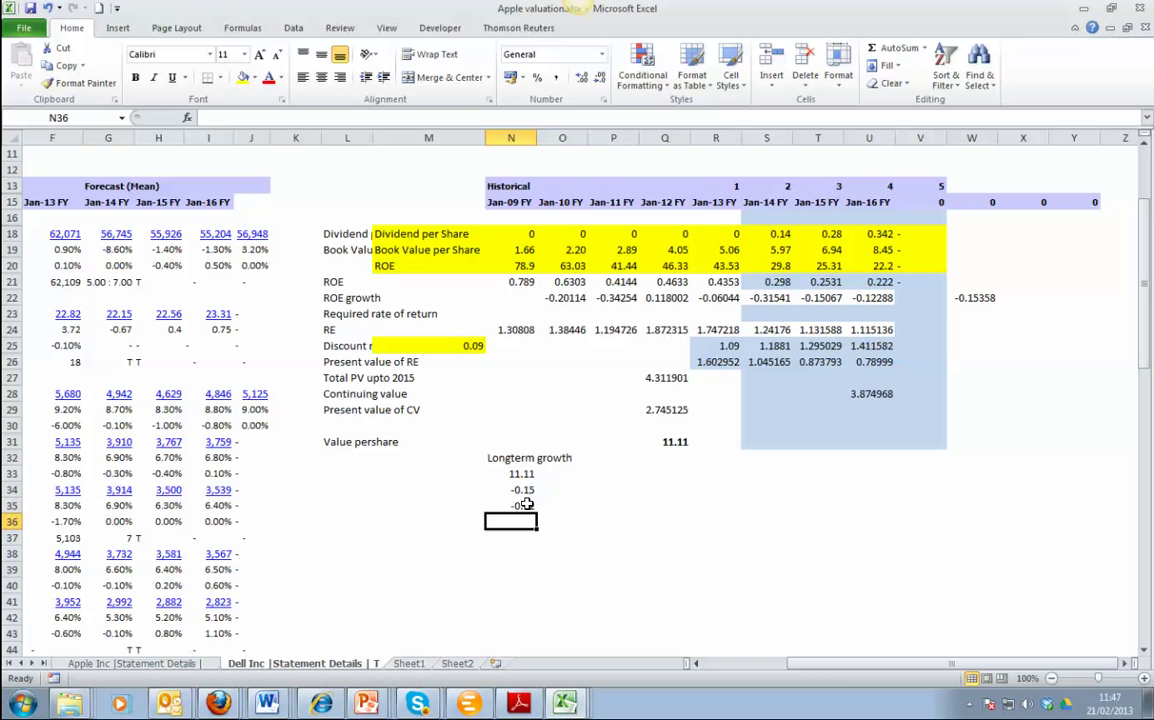
drag(522, 490, 517, 283)
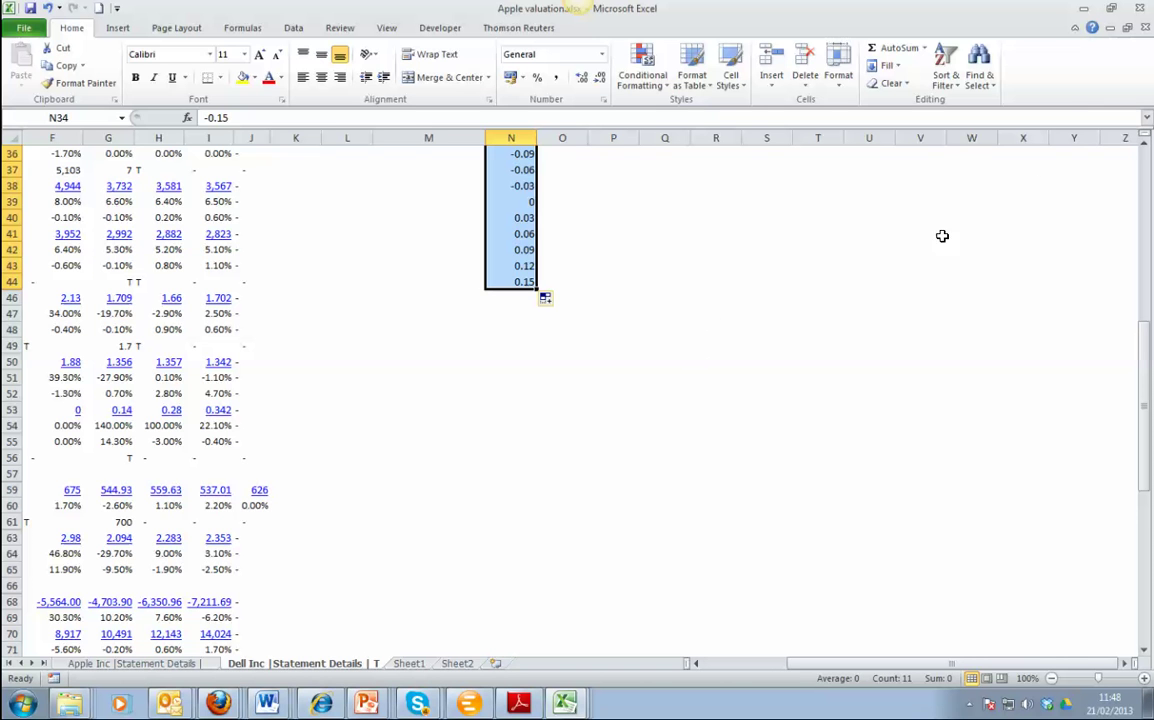
Label cell M33, beside the linked value per share, as "Discount rate"
scroll(1146, 152, up, 4)
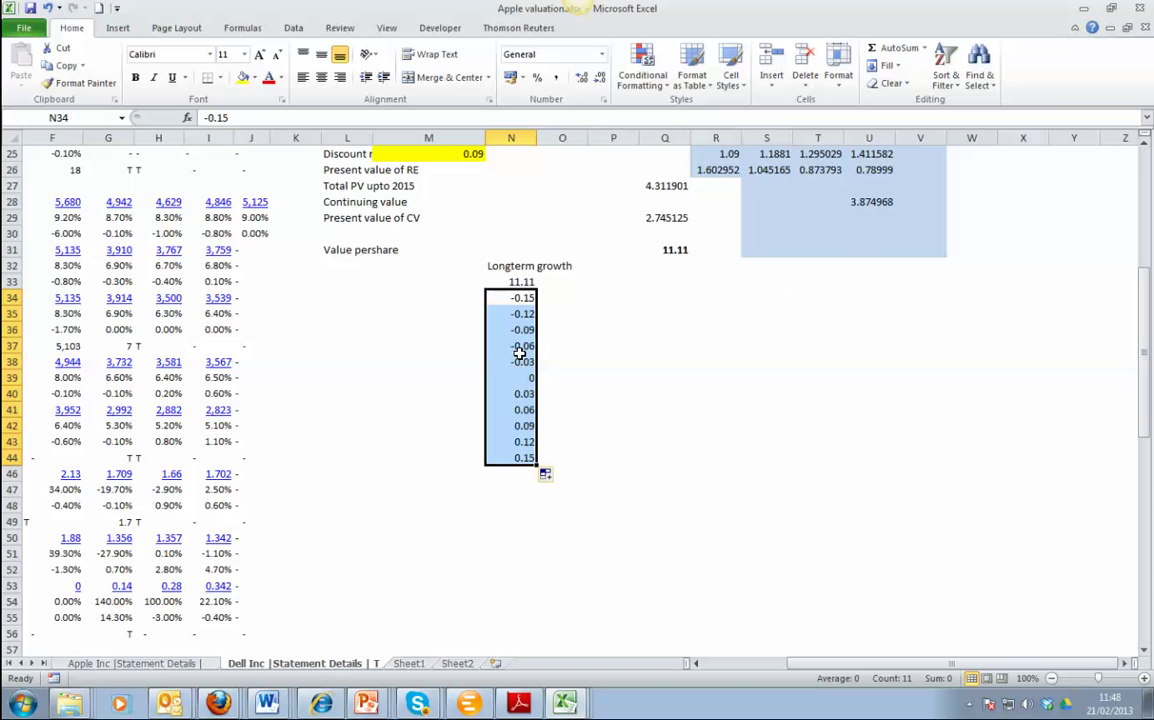
scroll(1145, 148, up, 3)
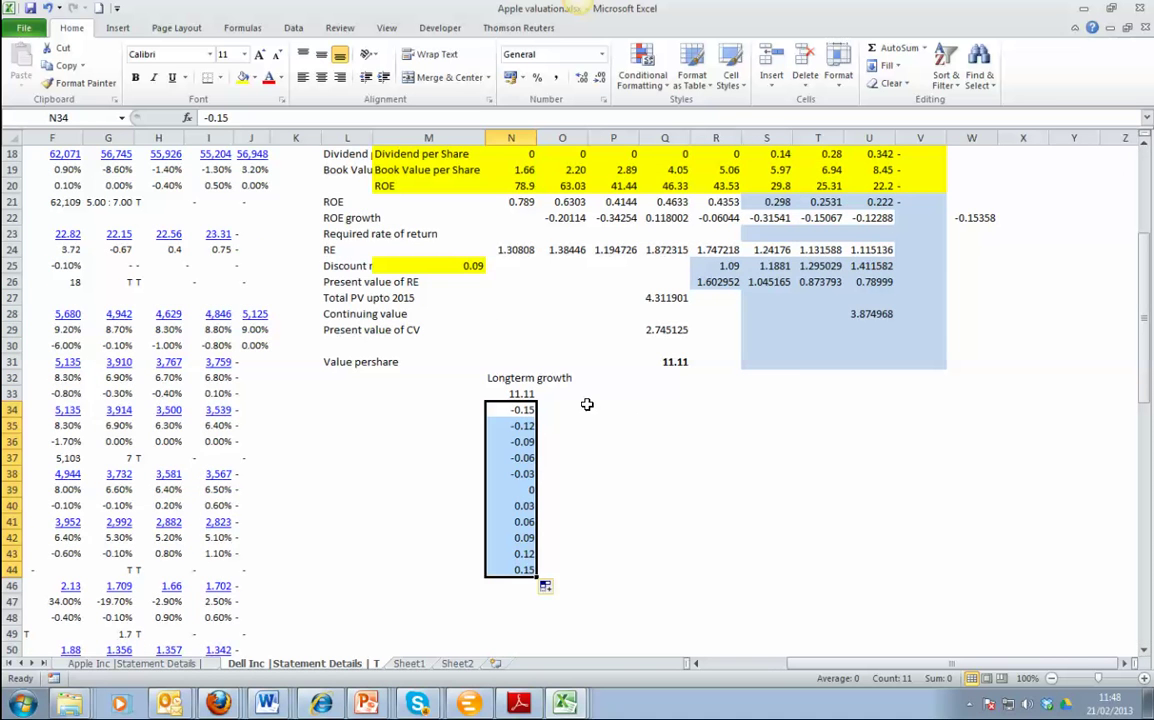
click(455, 394)
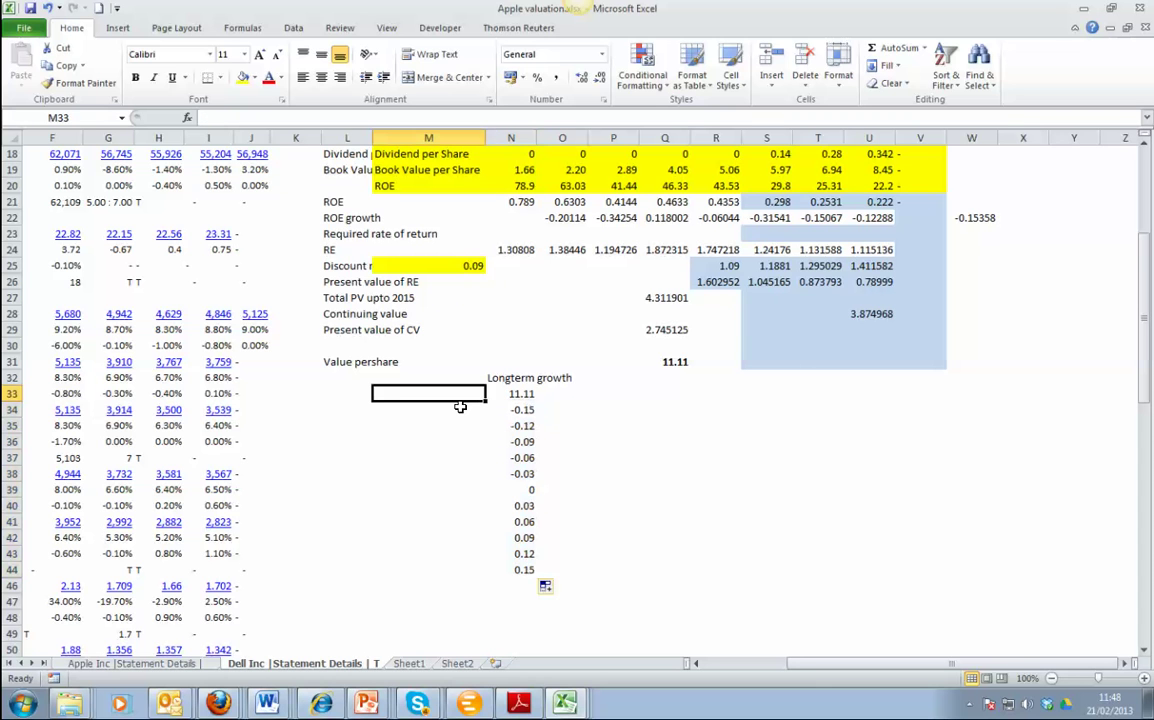
text(Discount rate)
key(Return)
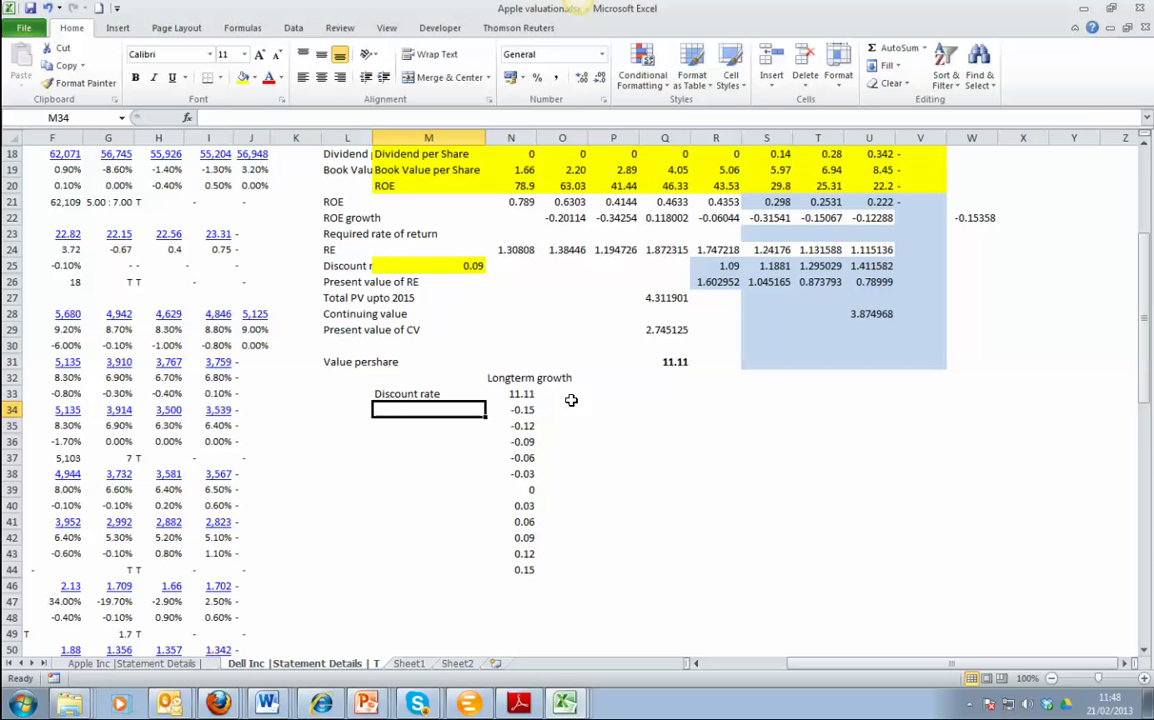
Move the "Discount rate" label from M33 up to M32, beside the "Longterm growth" label
click(611, 394)
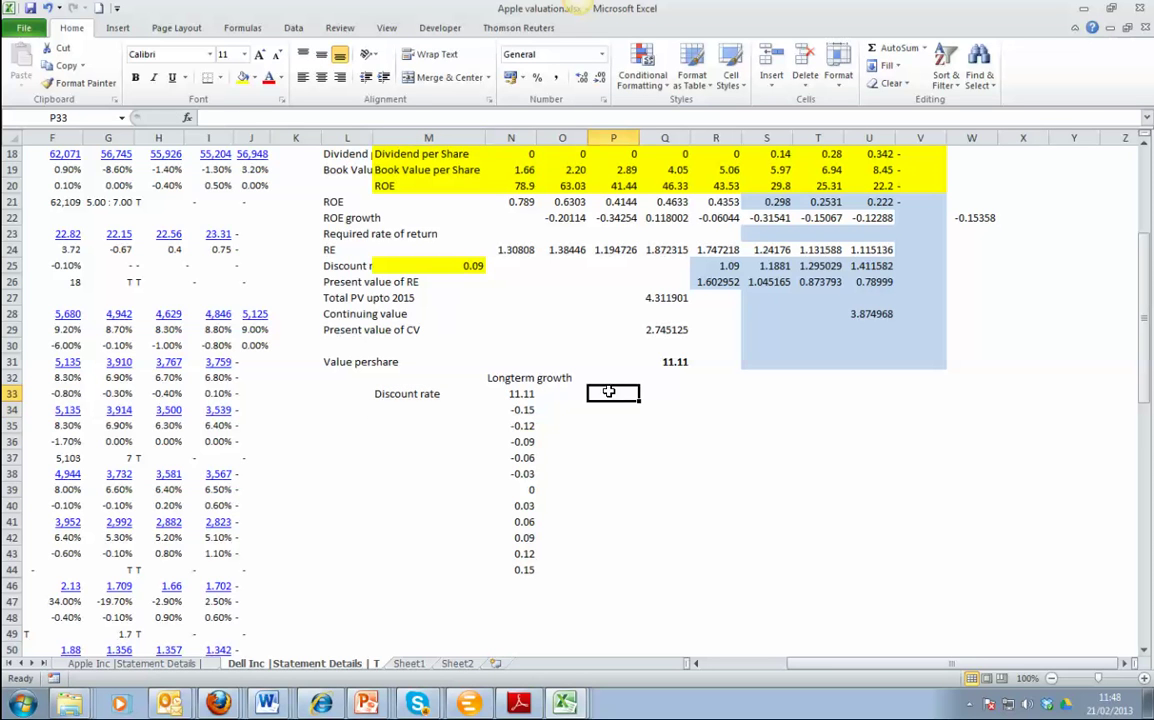
click(524, 395)
click(603, 377)
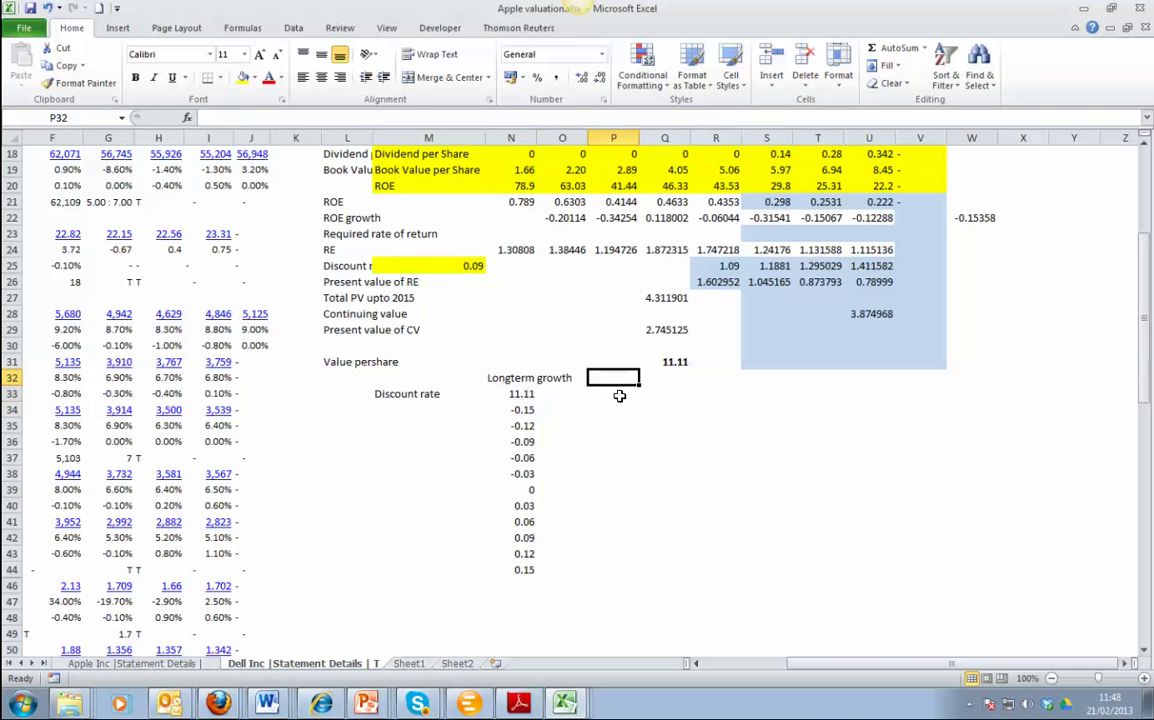
click(385, 394)
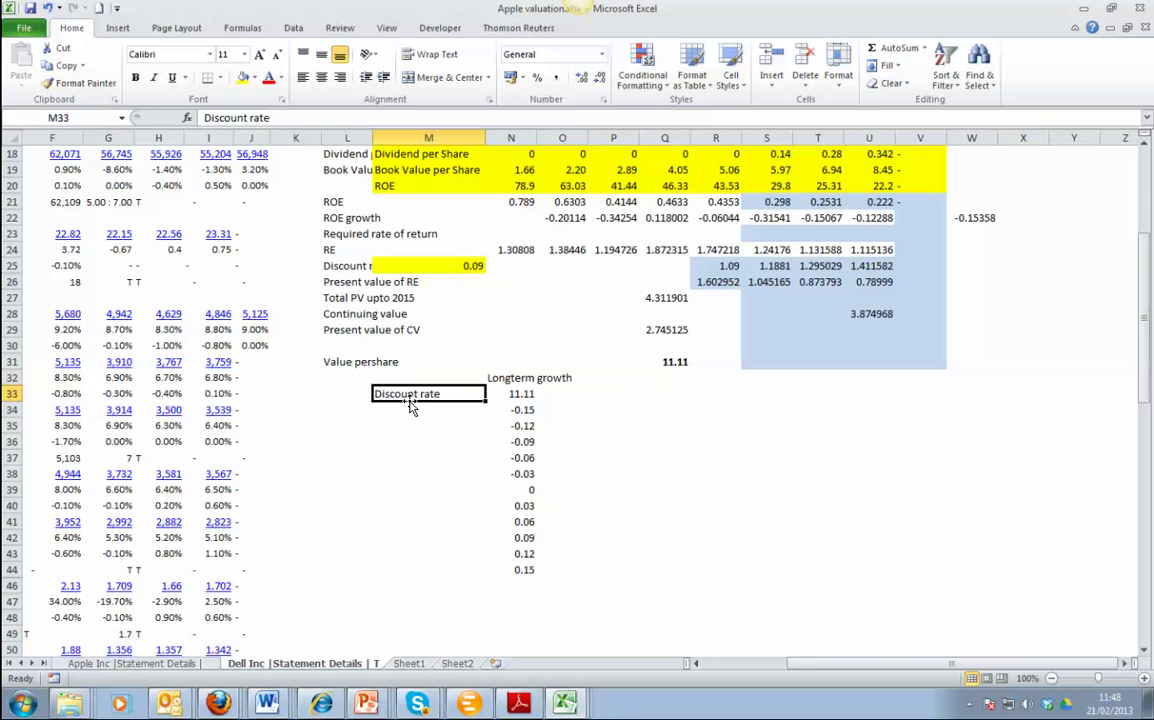
drag(415, 393, 416, 378)
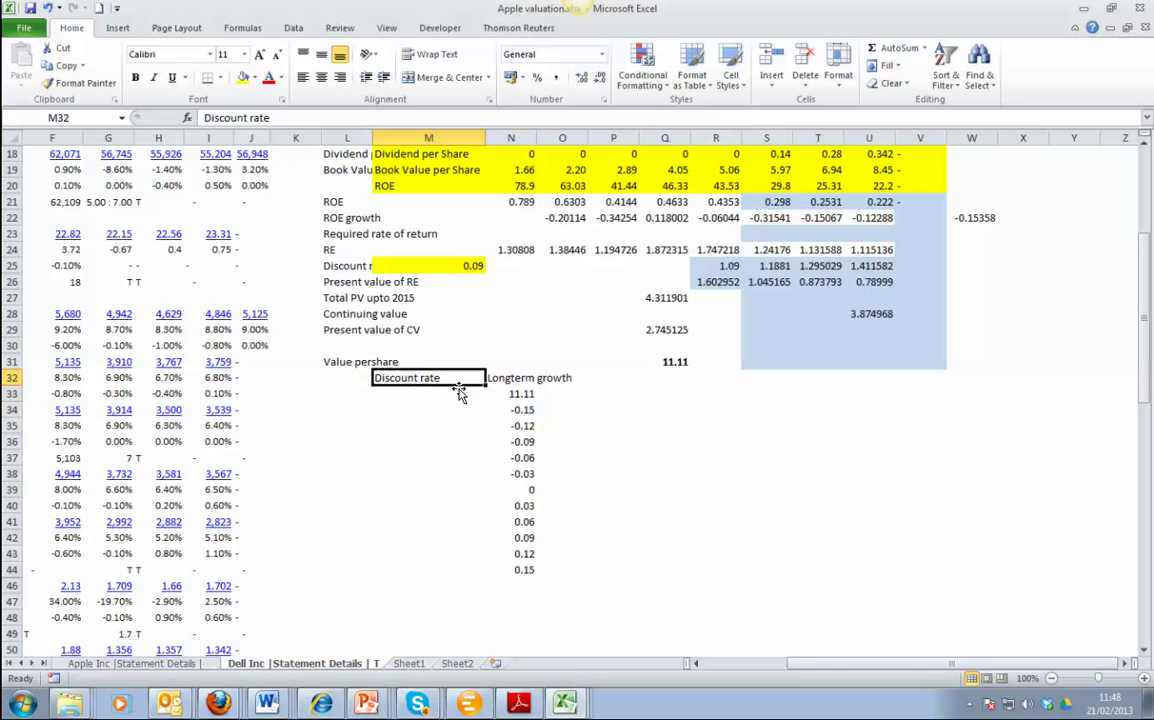
Fill P32:W32 with discount rates from 0.06 to 0.13 in steps of 0.01
click(606, 378)
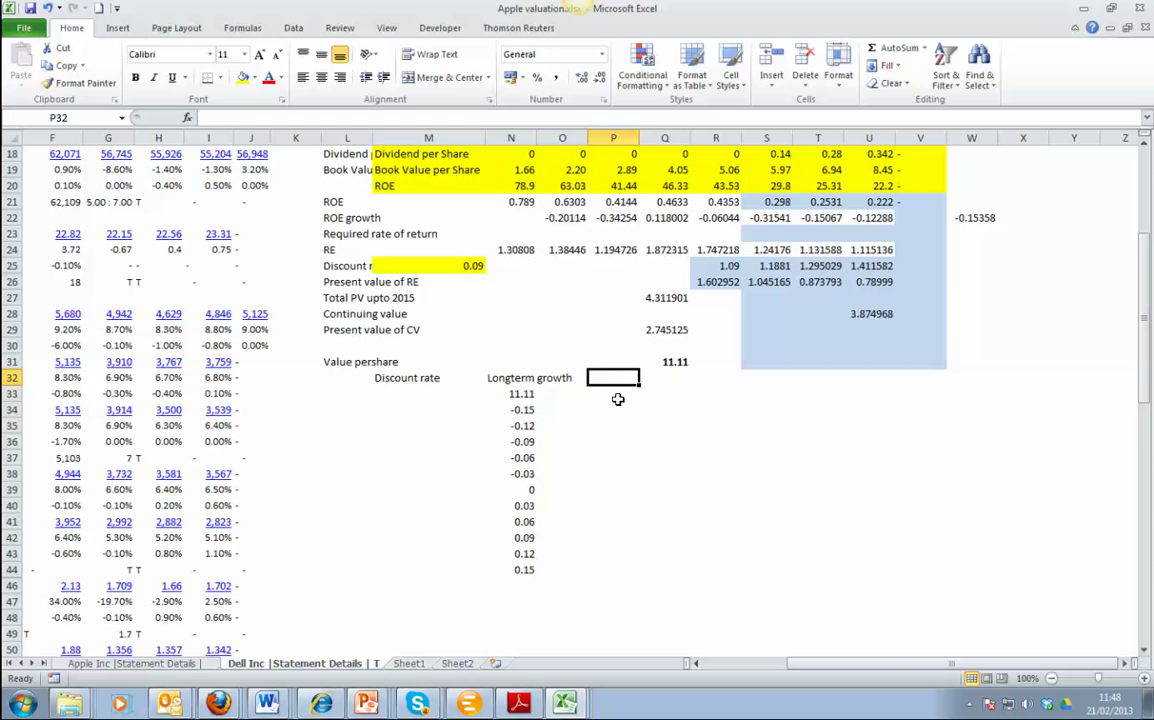
text(0.06)
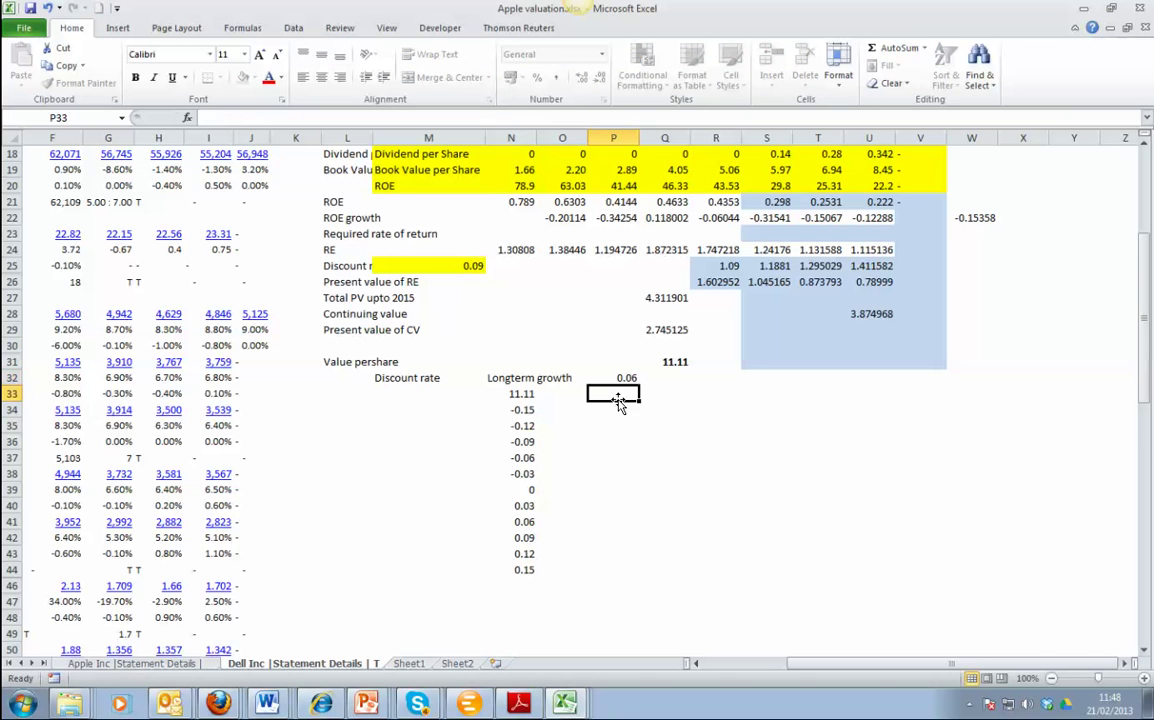
key(ctrl+Return)
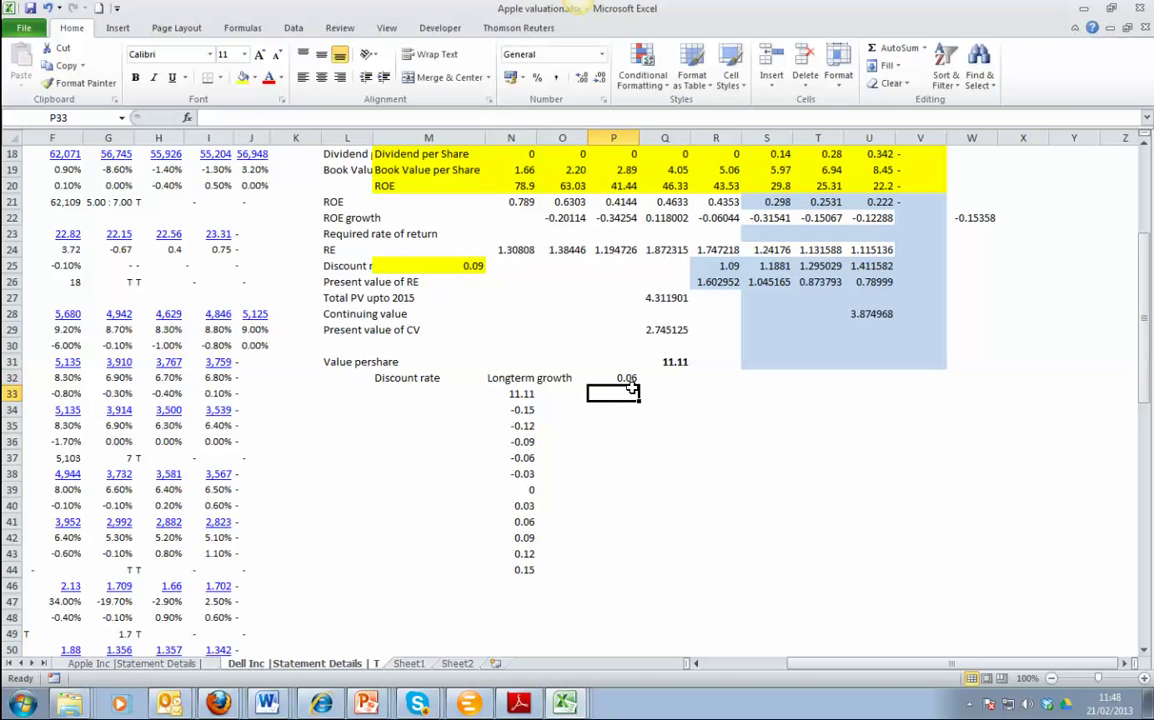
drag(640, 386, 935, 381)
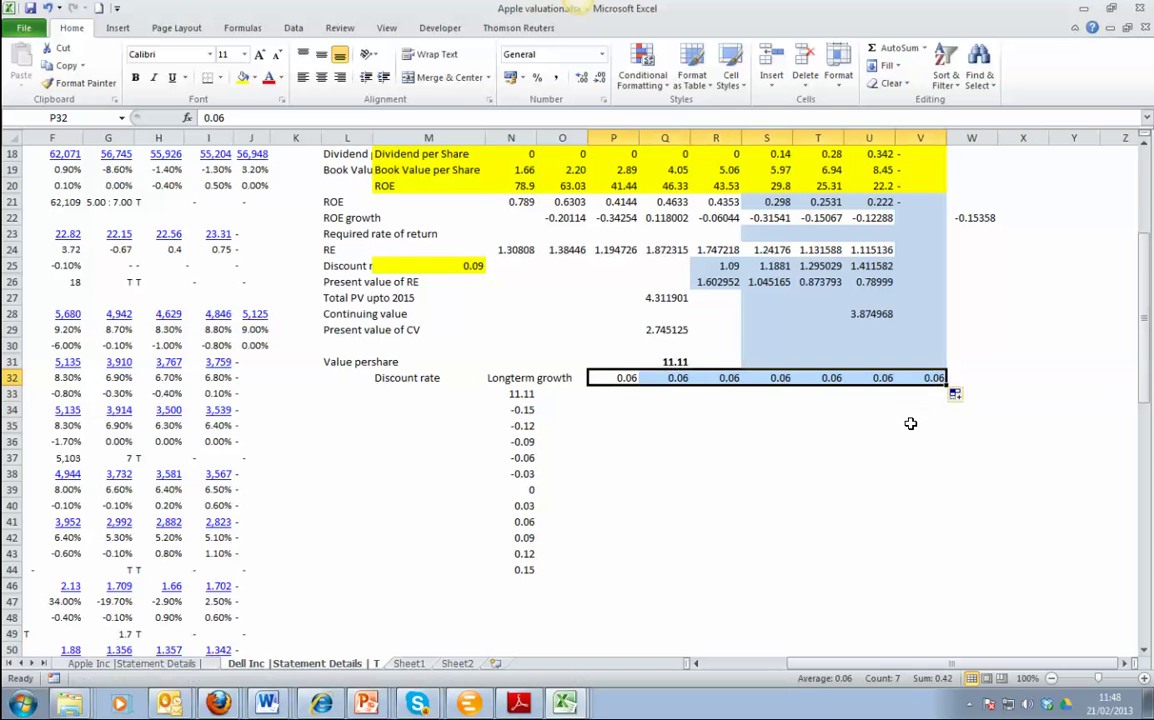
click(666, 378)
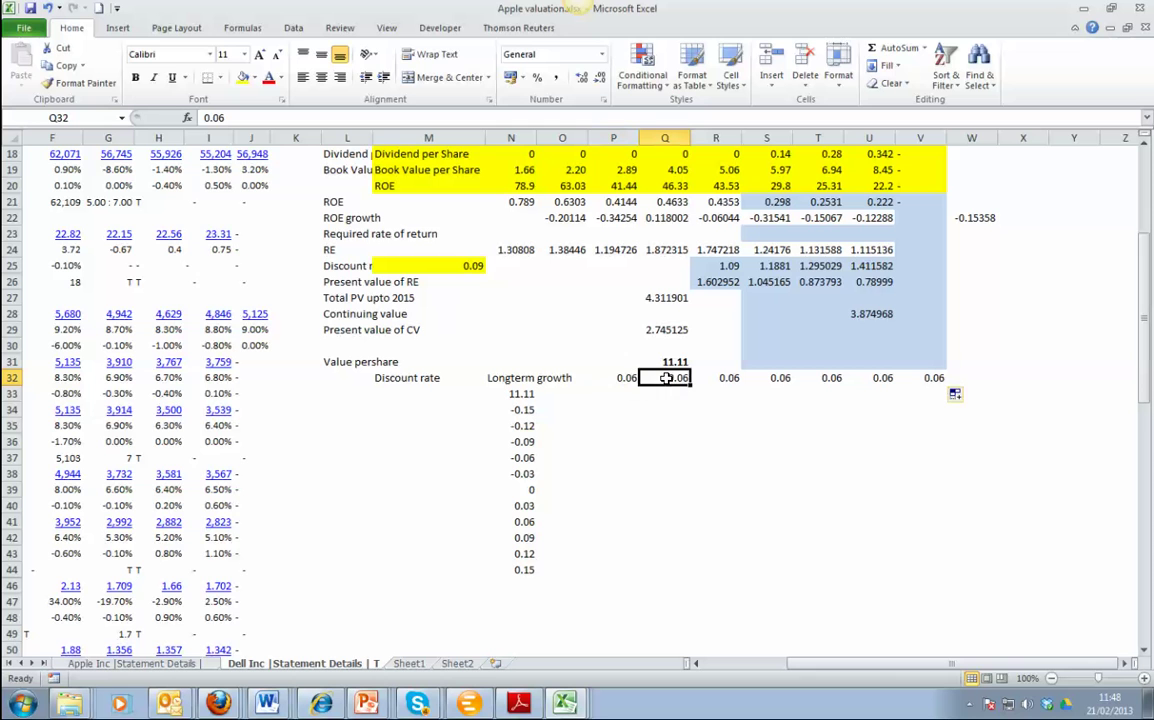
text(0.07)
key(Return)
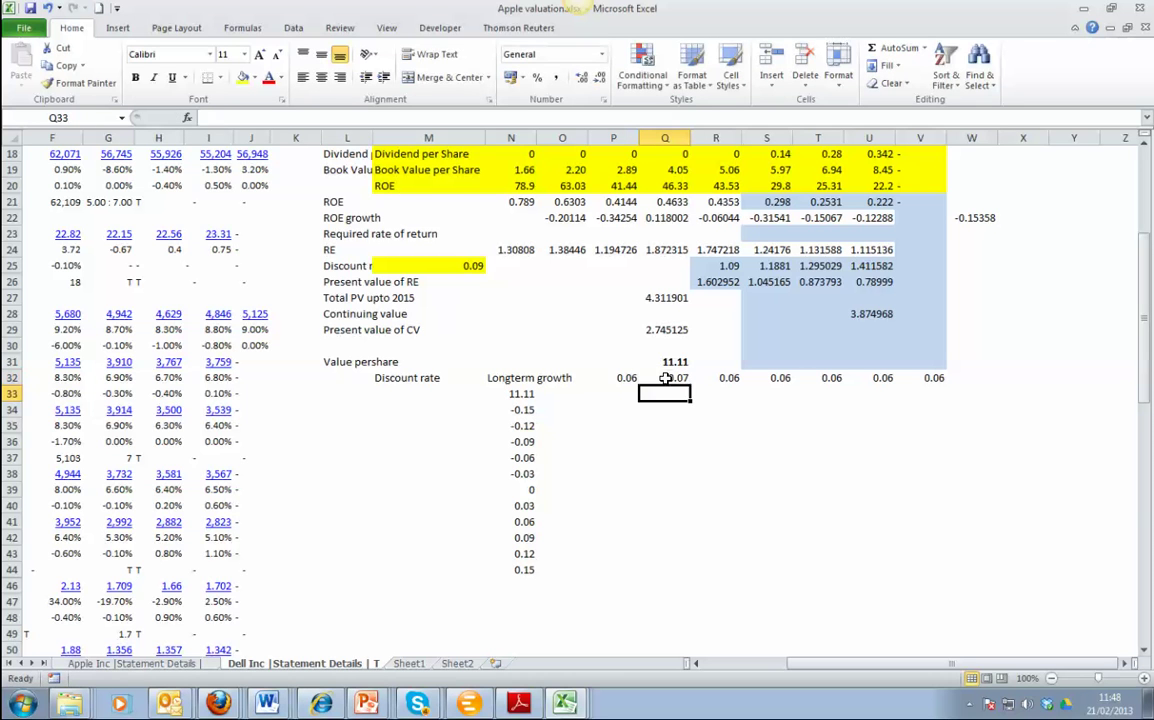
drag(628, 380, 997, 378)
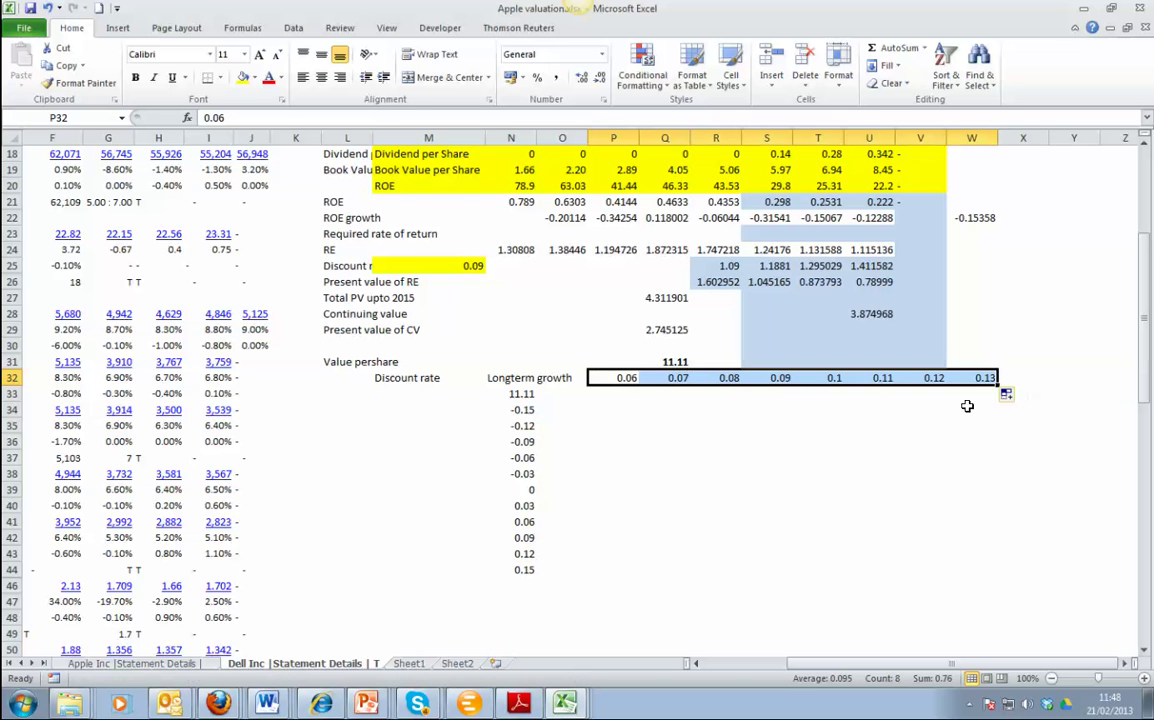
Move the discount rates from P32:W32 to O33:V33, directly beside the linked value per share in N33
drag(528, 377, 986, 547)
click(519, 384)
click(578, 381)
click(626, 381)
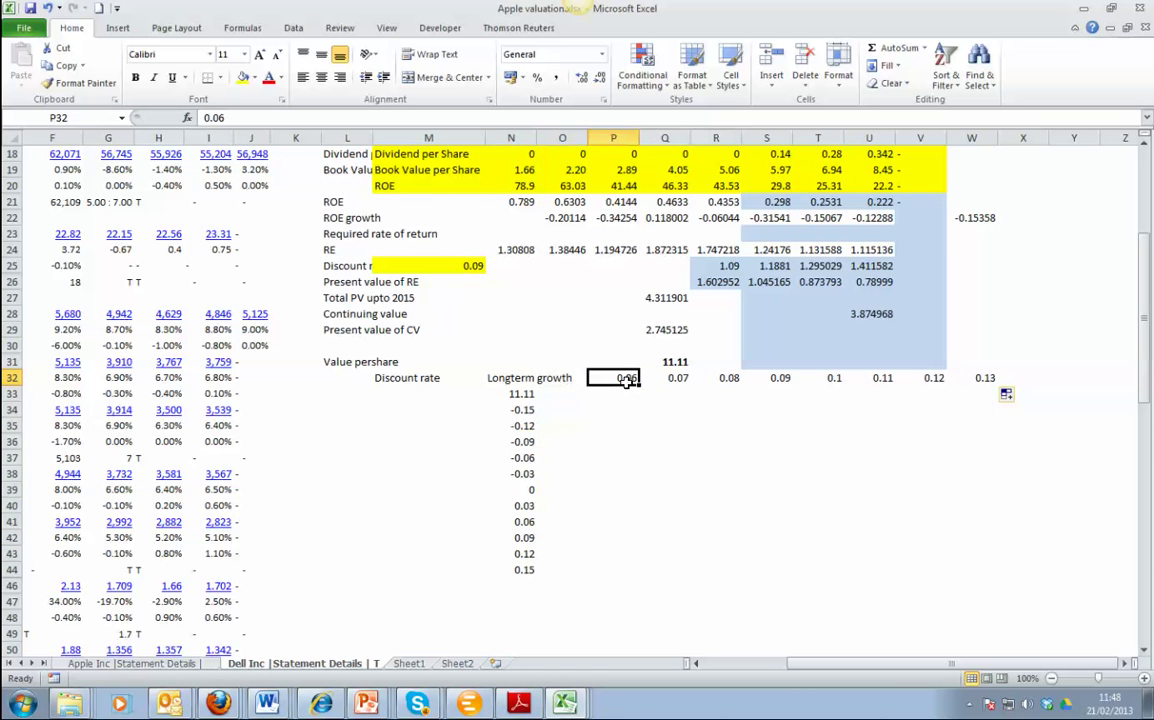
drag(626, 381, 990, 380)
drag(857, 389, 772, 389)
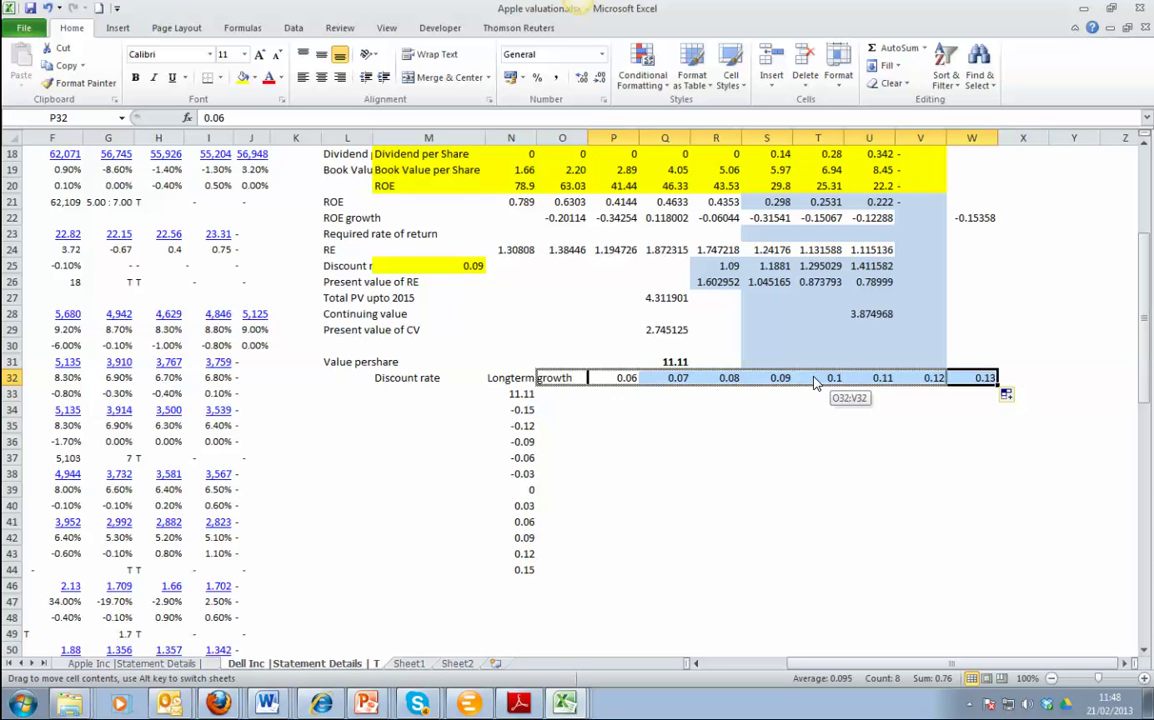
drag(815, 383, 812, 383)
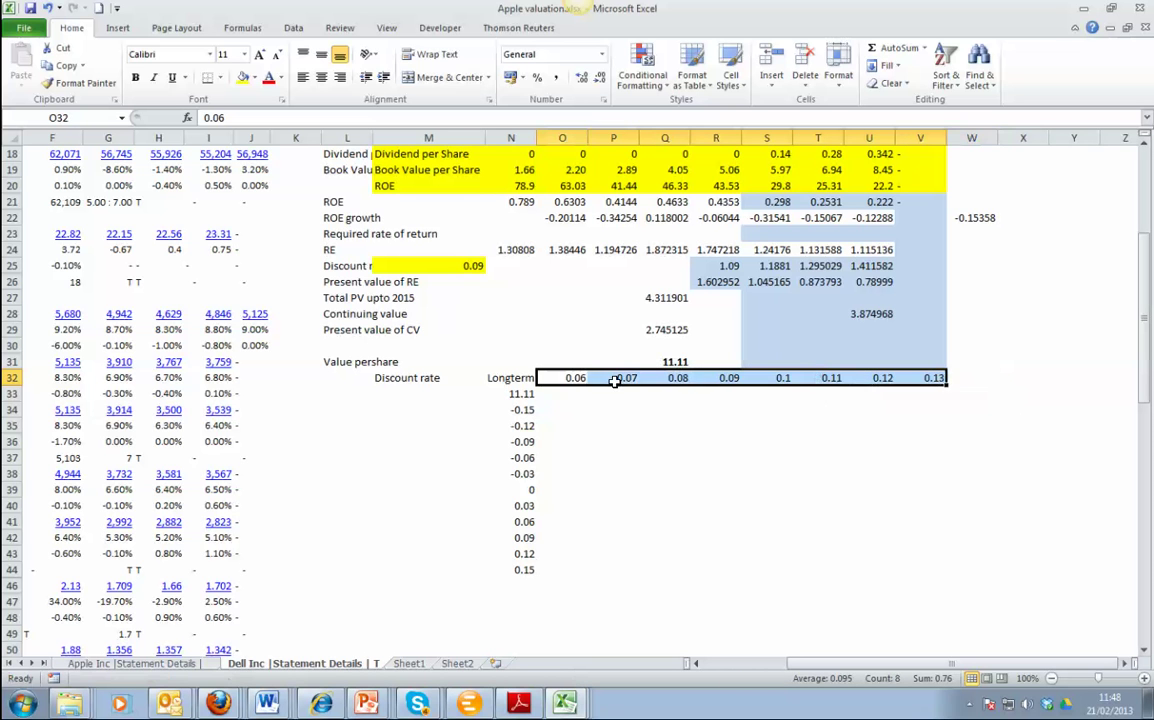
click(512, 380)
drag(488, 380, 905, 392)
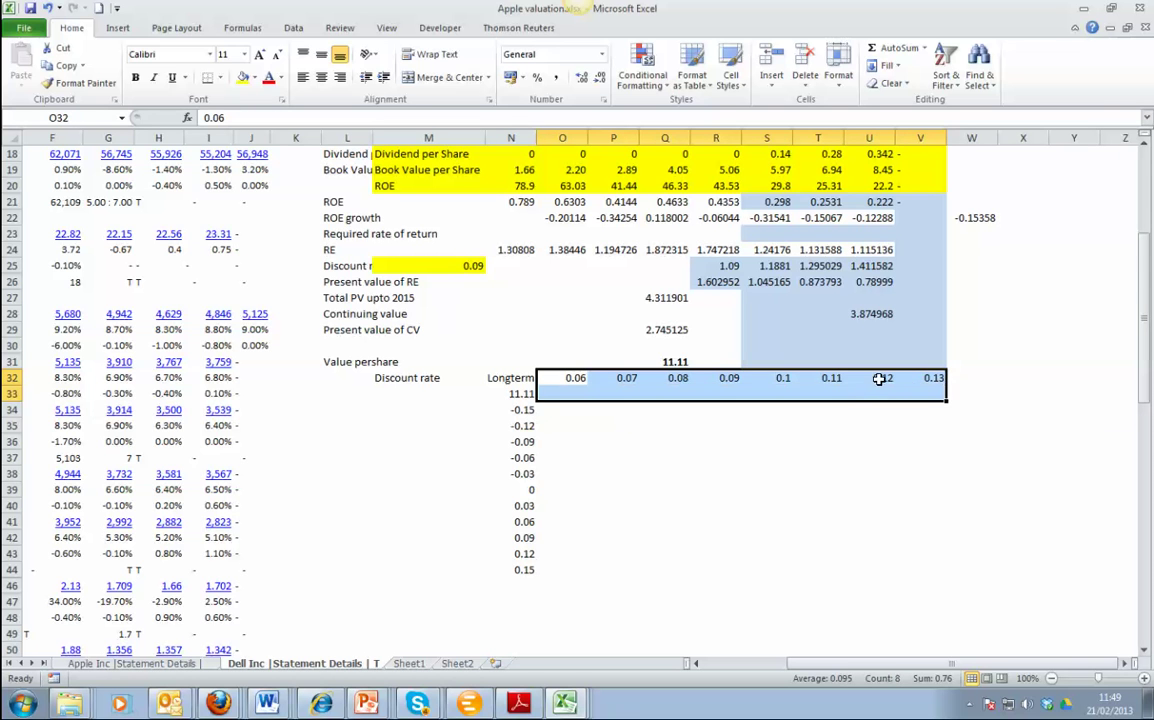
drag(573, 378, 905, 406)
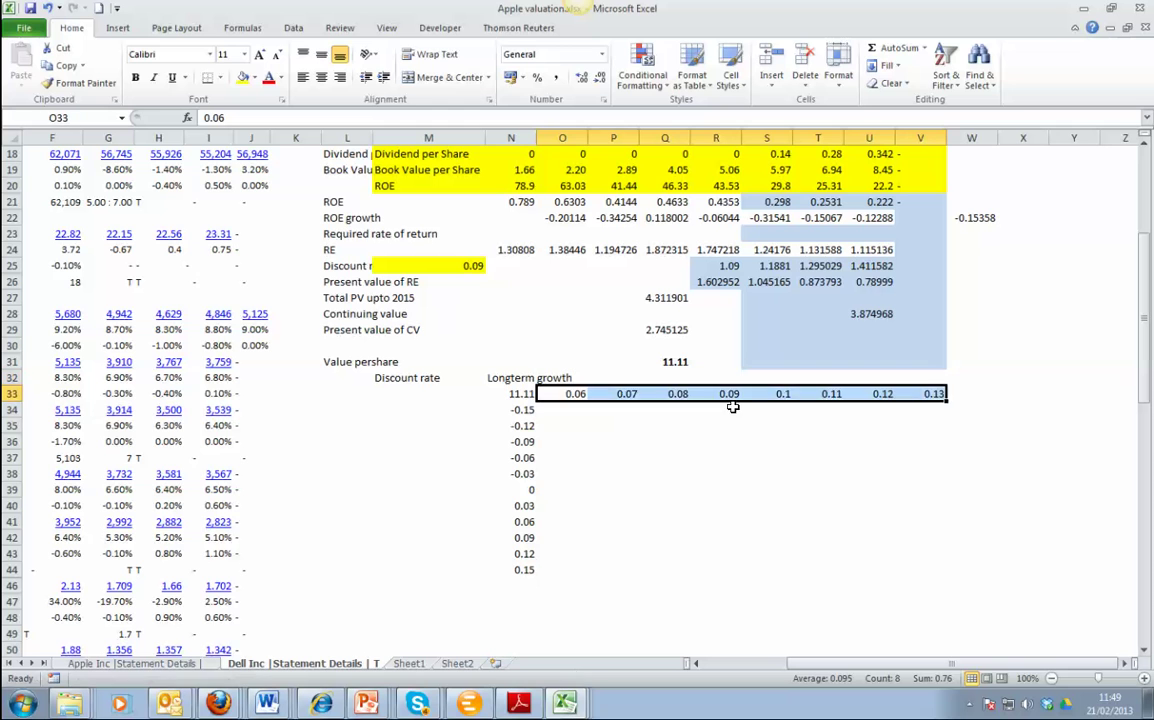
Highlight the linked value per share in N33 in yellow and move the "Discount rate" label to M33
click(522, 397)
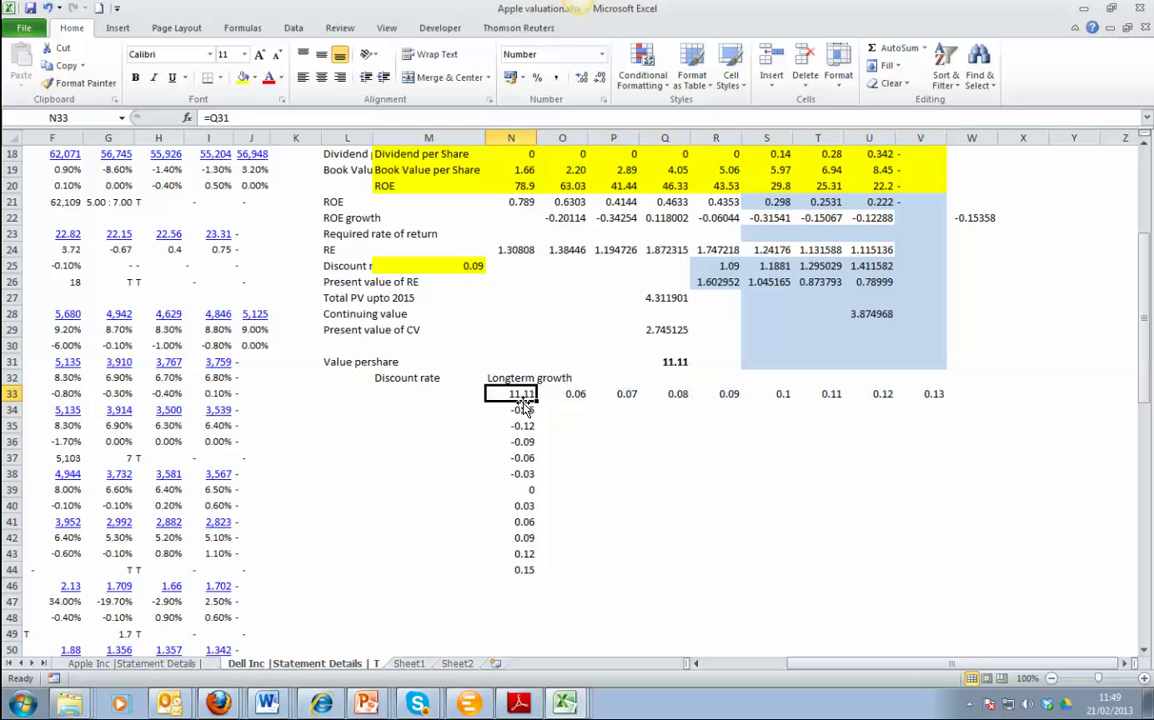
click(242, 84)
click(613, 489)
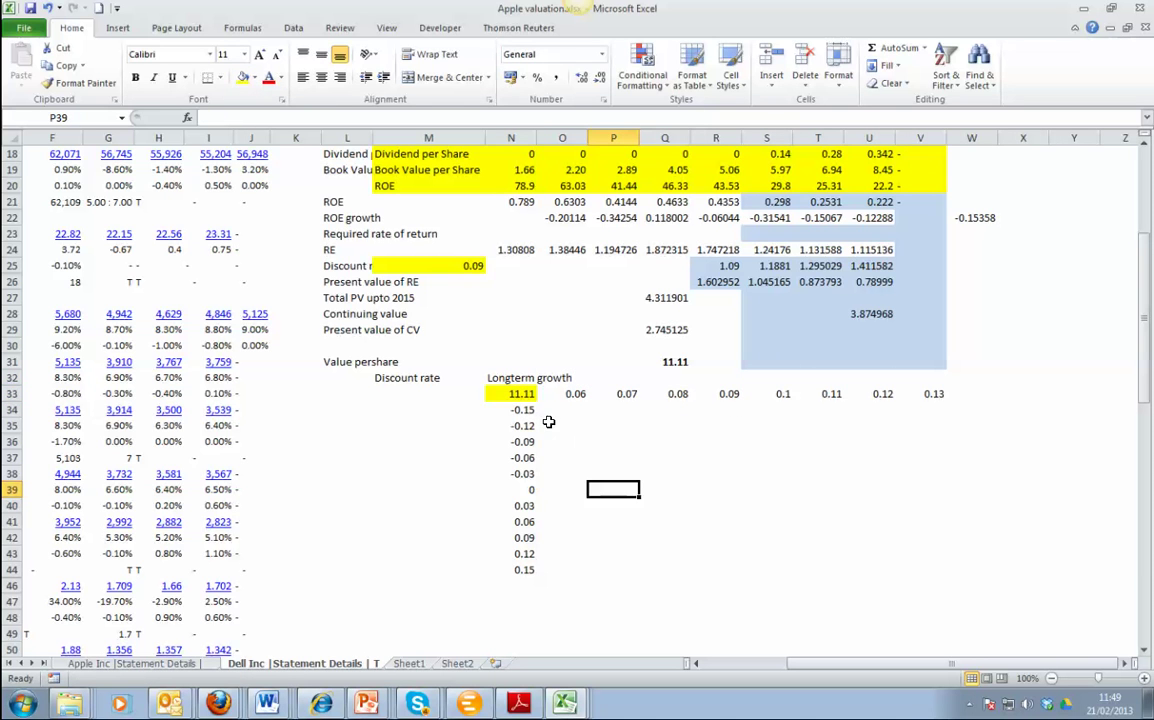
click(398, 380)
drag(398, 380, 400, 396)
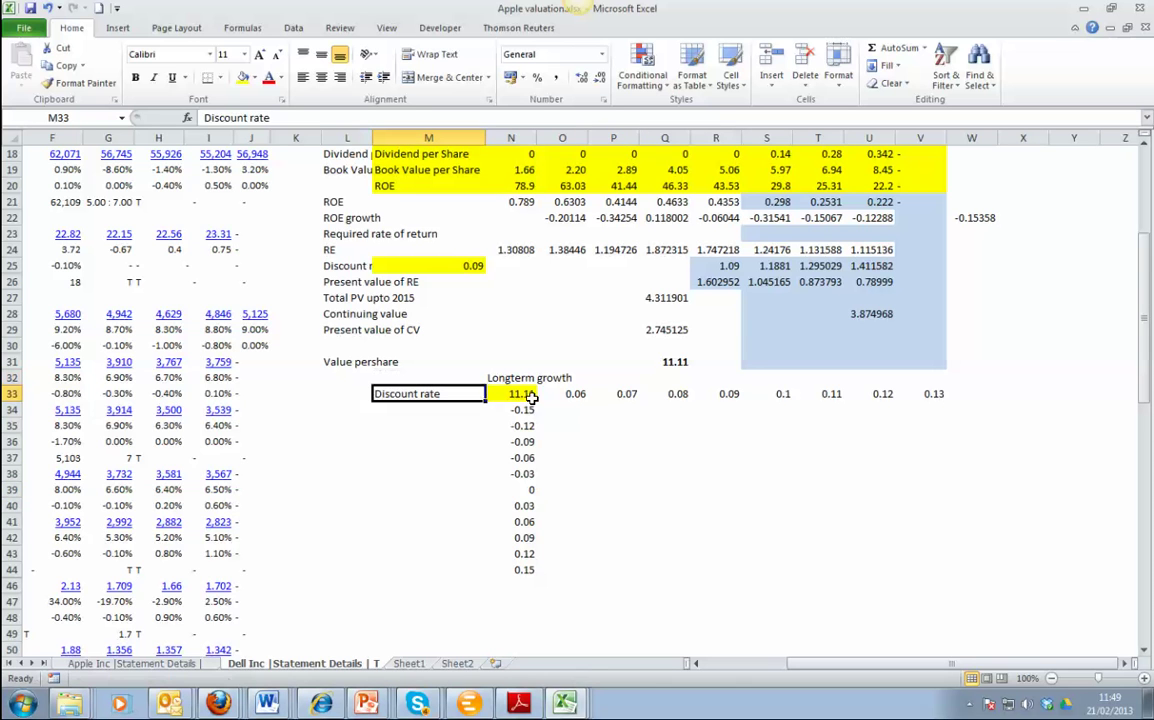
Start a what-if Data Table over N33:V44 with the discount rate in M25 as the row input cell
drag(515, 396, 929, 570)
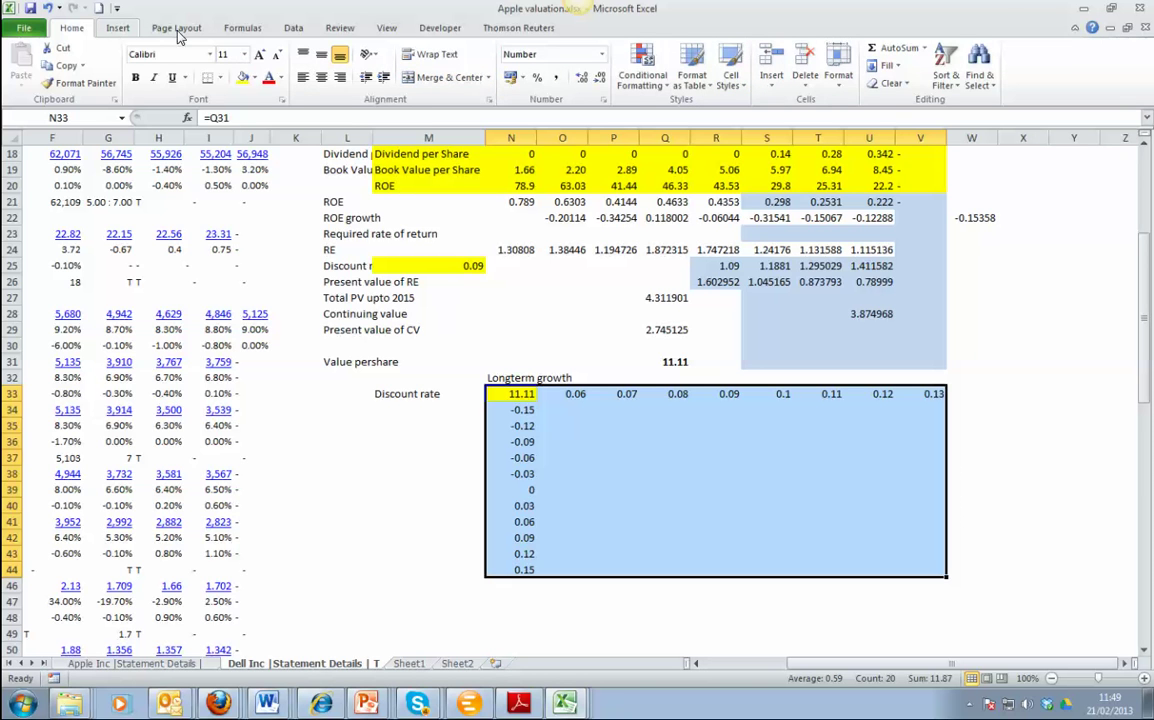
click(293, 28)
click(724, 80)
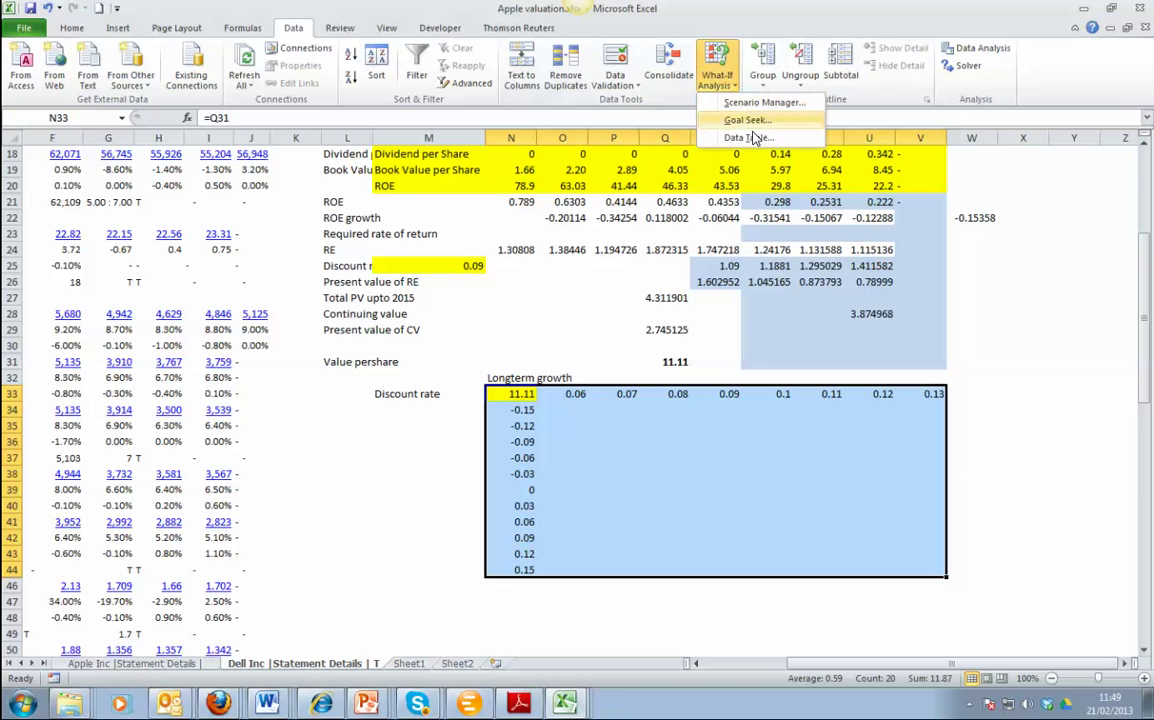
click(686, 135)
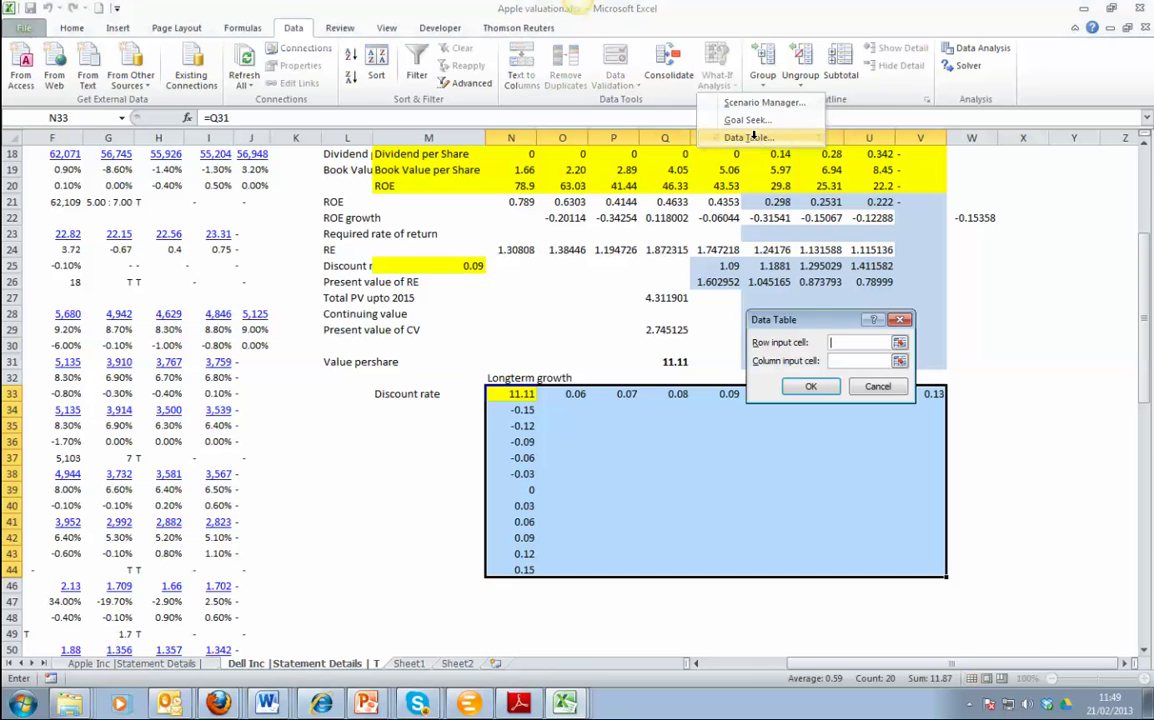
click(899, 344)
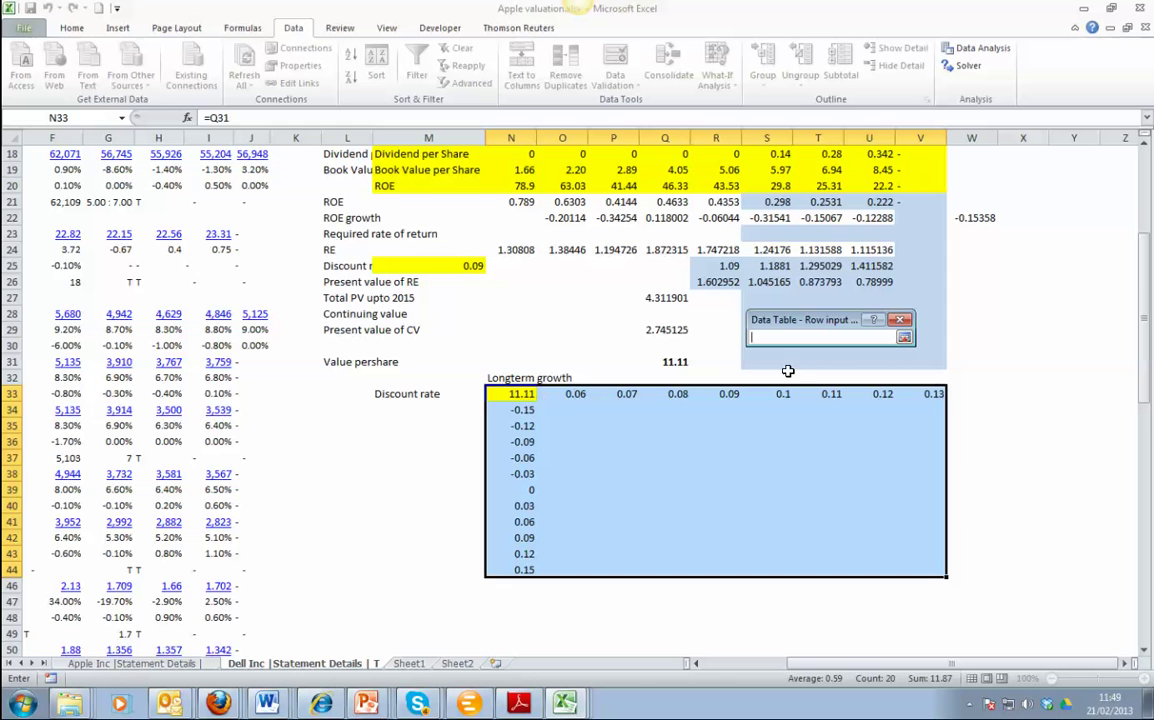
click(472, 267)
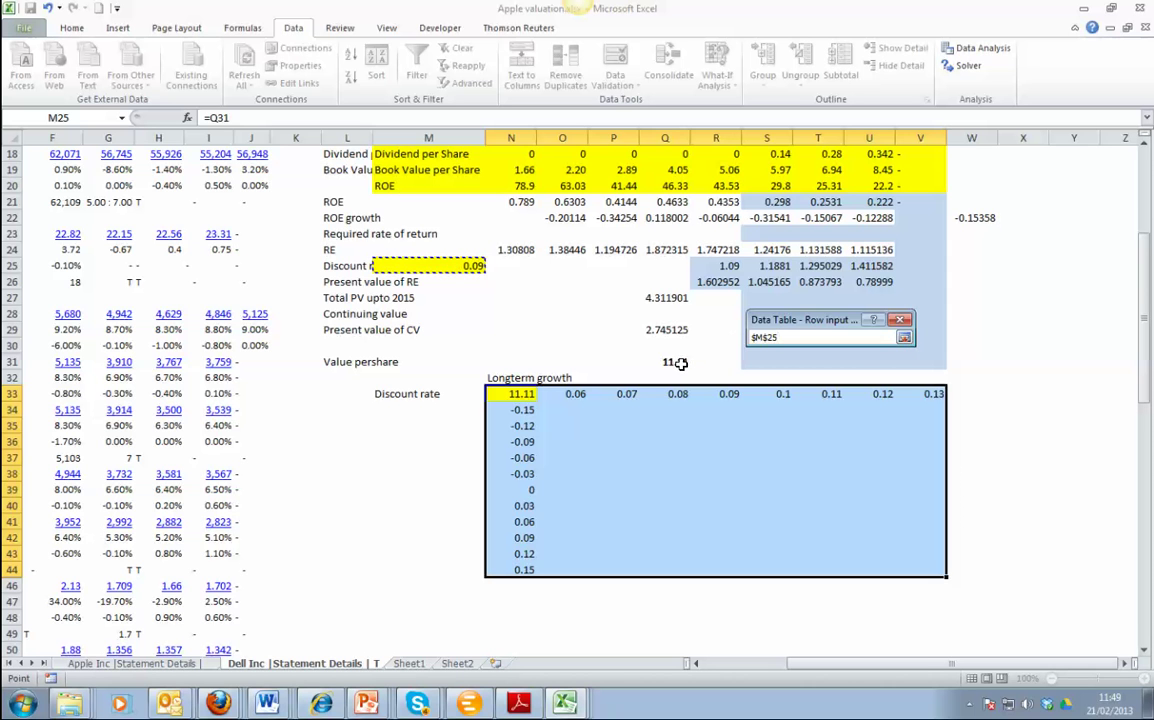
click(903, 337)
key(Tab)
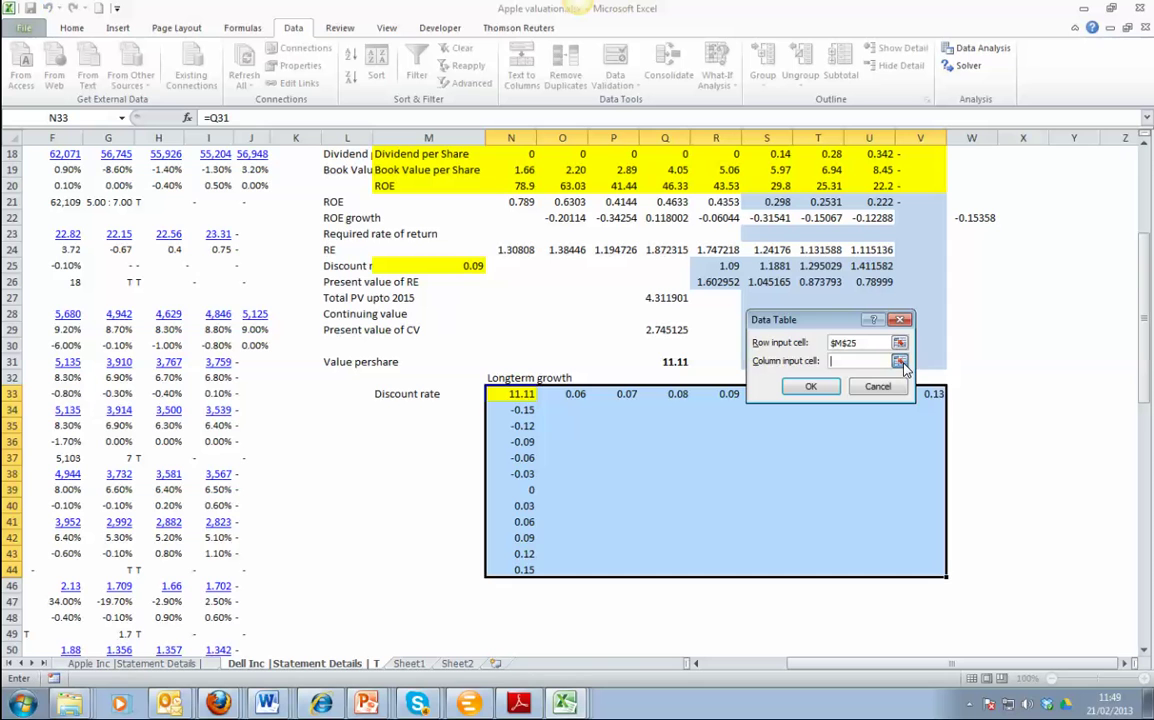
Set the ROE growth in W22 as the column input cell and generate the data table
click(900, 362)
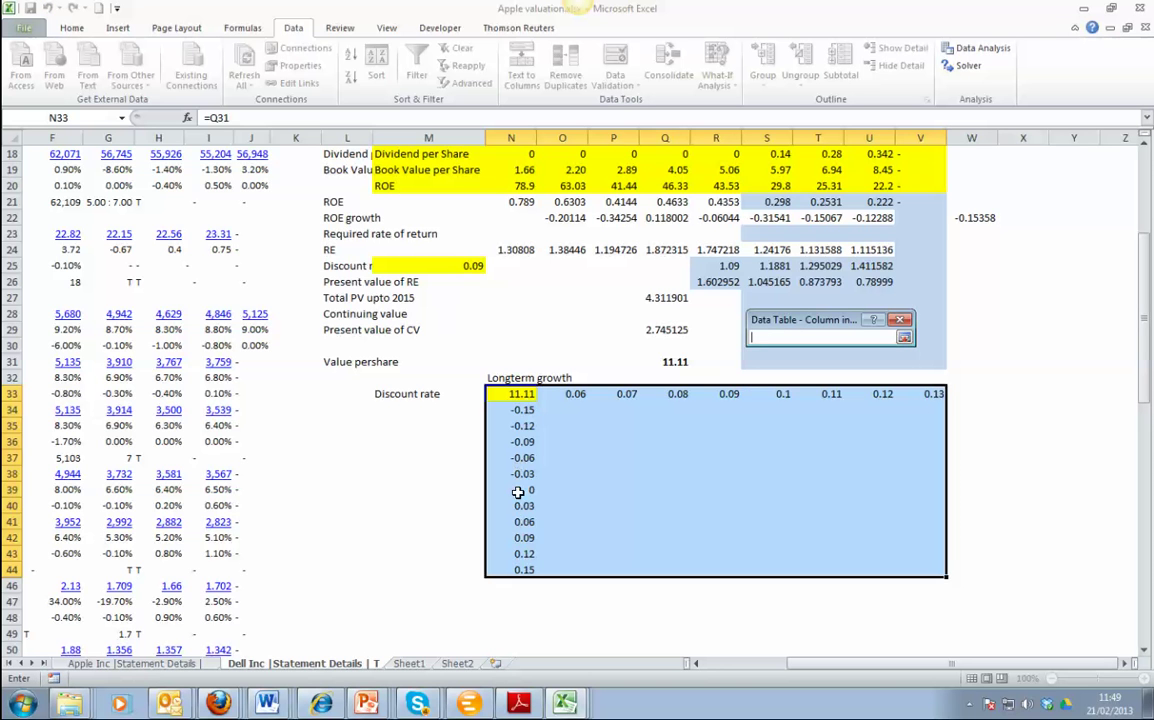
click(983, 217)
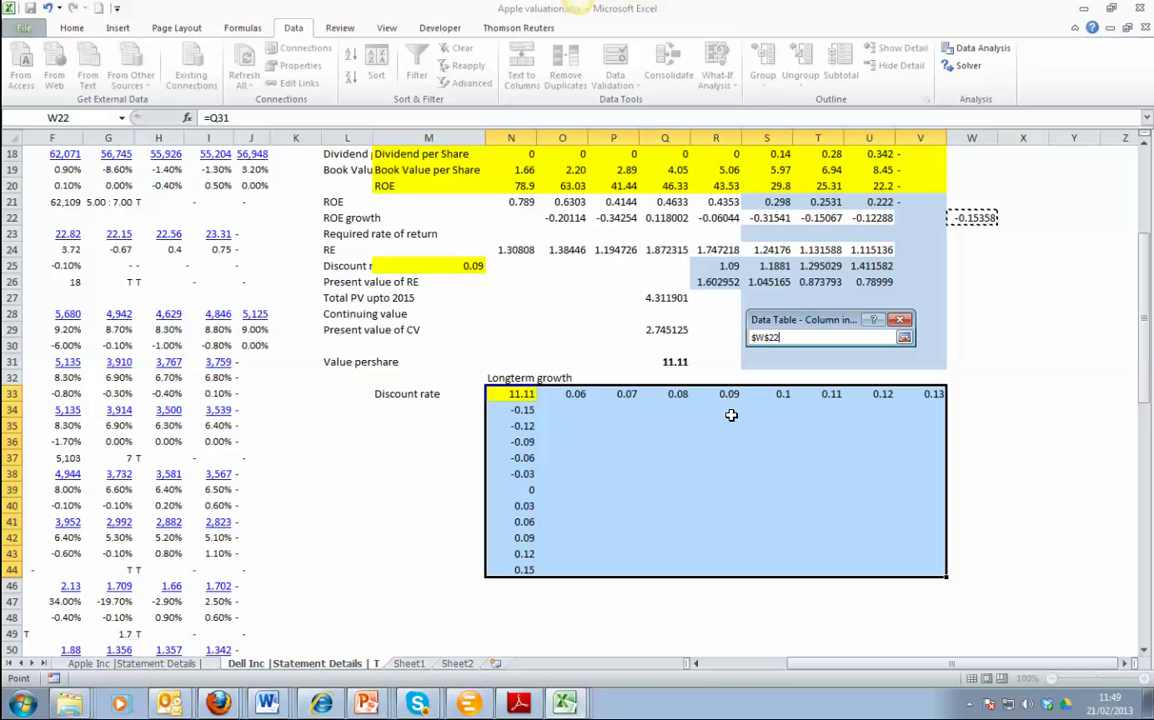
key(Return)
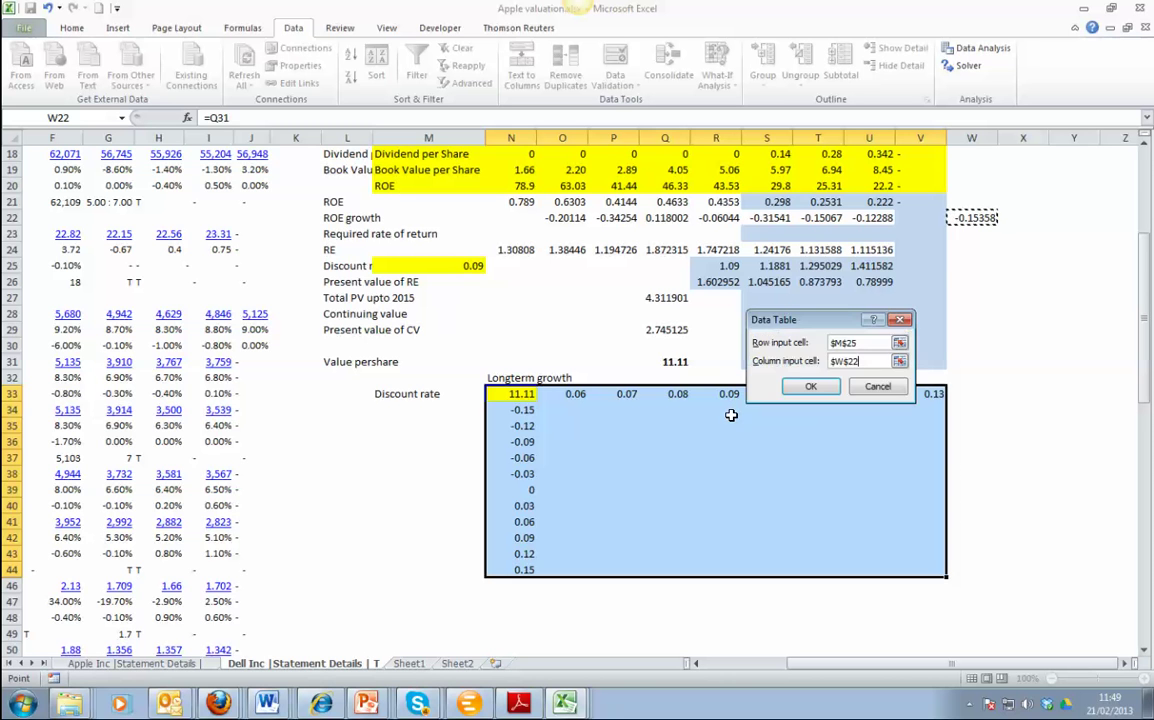
click(828, 386)
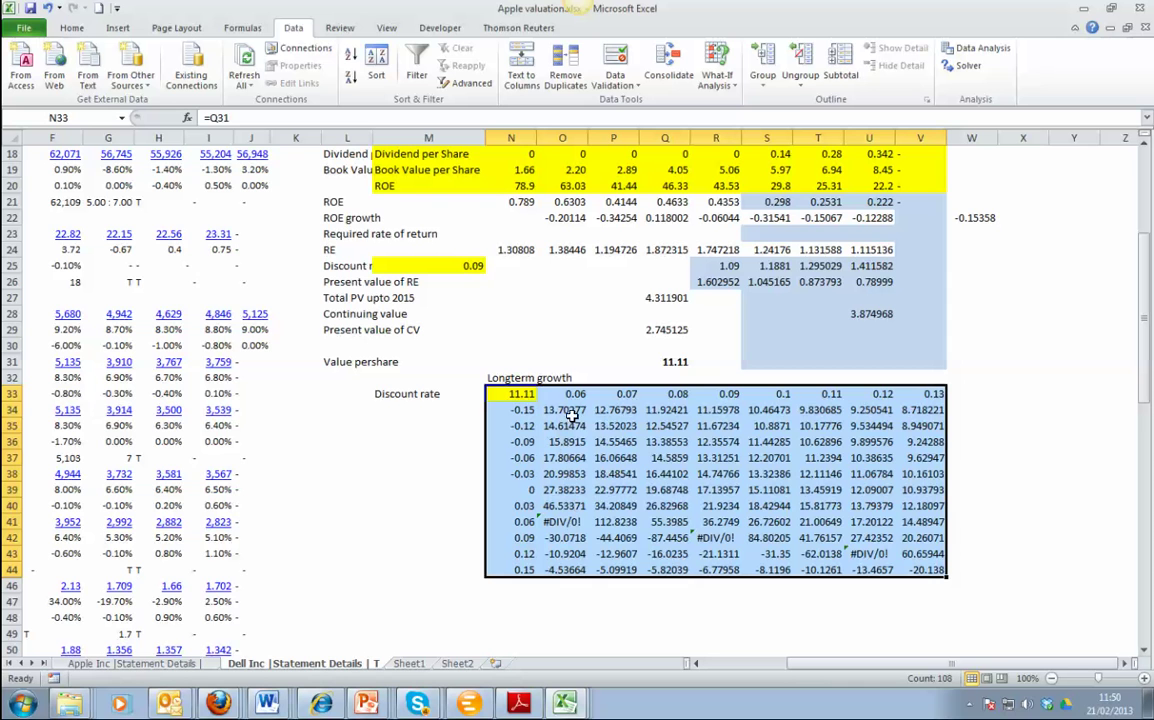
Examine the table's values per share around S37:T38 and across the zero-growth row O39:V39
click(766, 460)
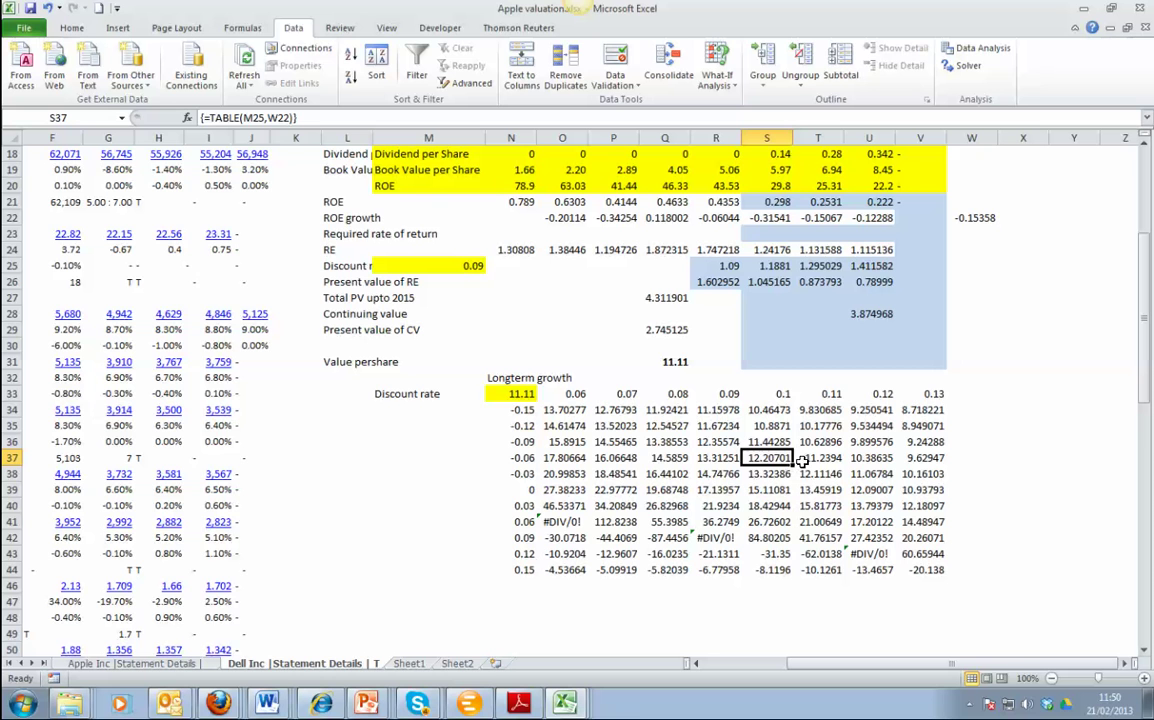
key(Down)
key(Right)
key(Left)
key(Left)
key(Up)
key(Up)
key(Down)
key(Right)
key(Down)
key(Right)
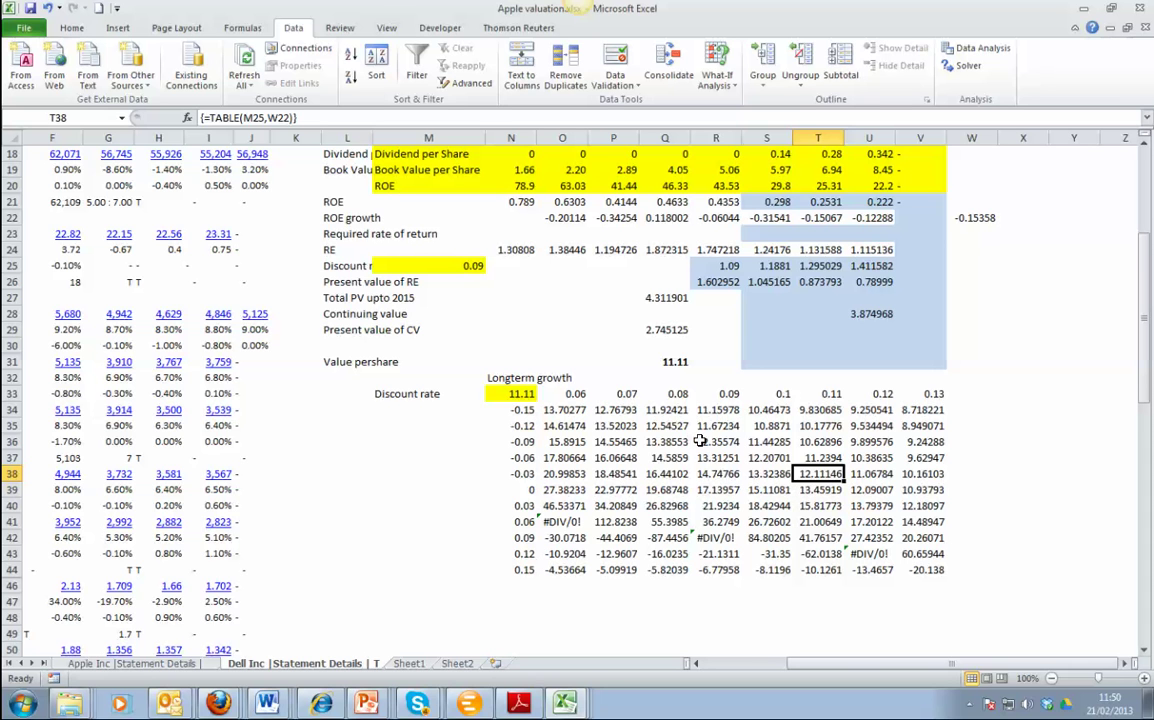
key(Up)
key(Left)
key(Down)
key(Right)
drag(555, 492, 924, 492)
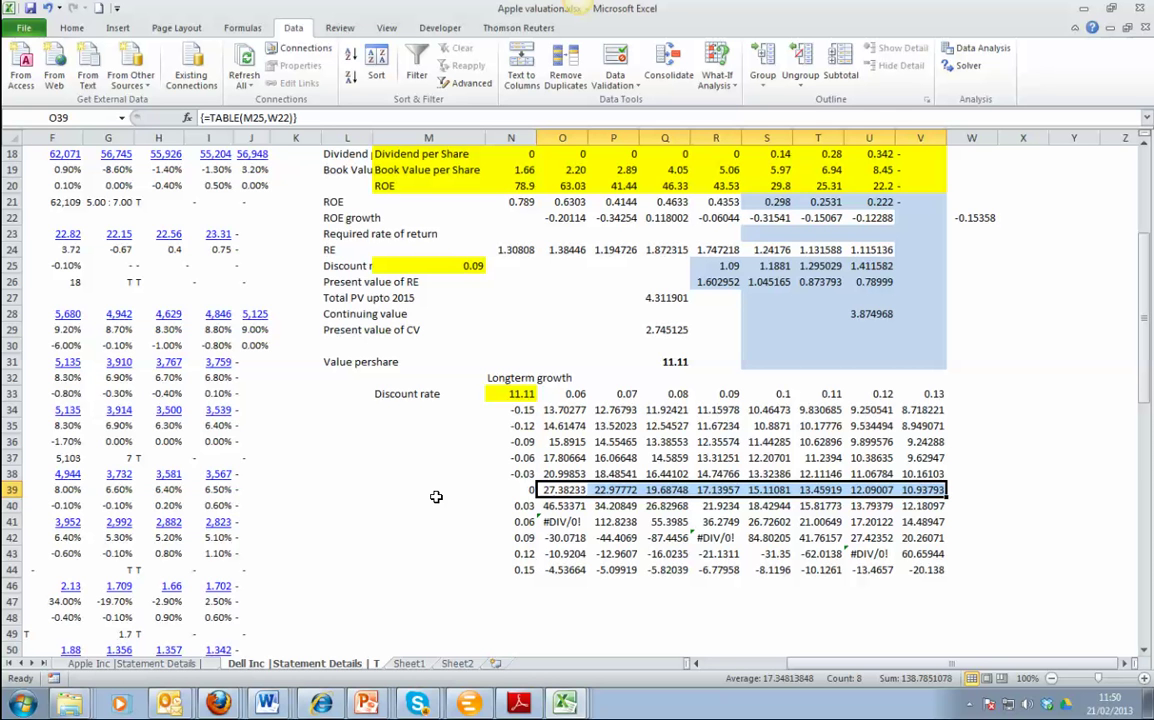
Switch to the Thomson Reuters window to view Apple's StarMine intrinsic value projections, and return to the Excel workbook
mouse_move(477, 708)
click(471, 620)
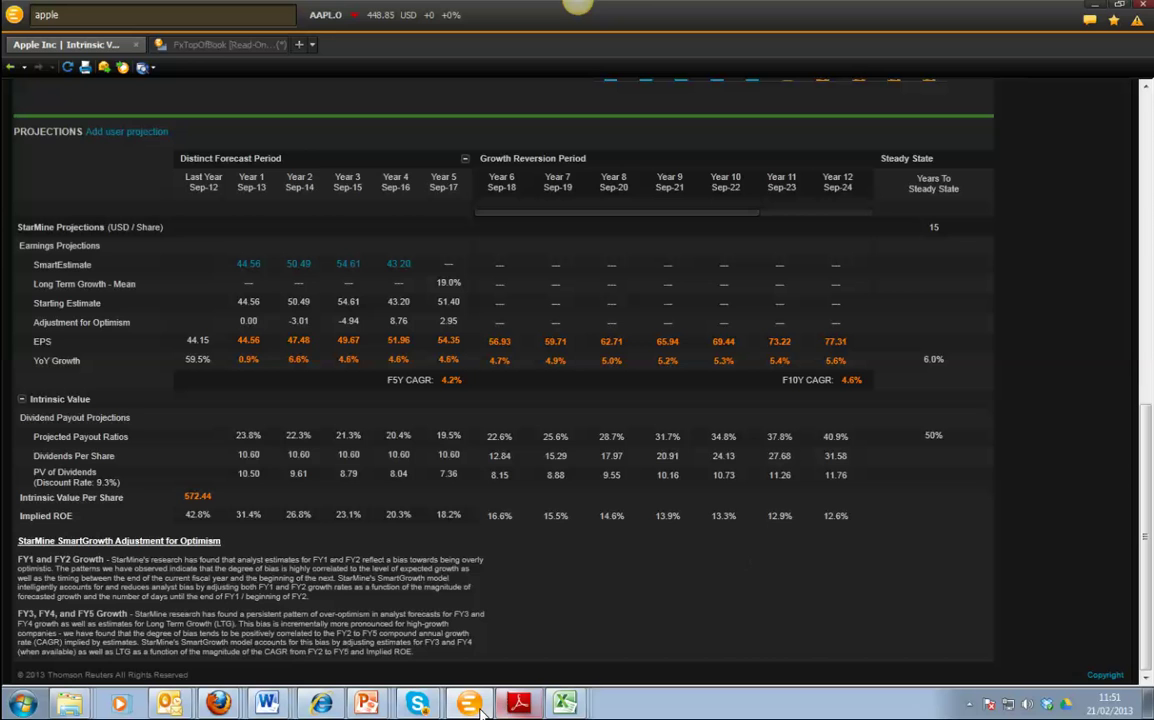
key(alt+Tab)
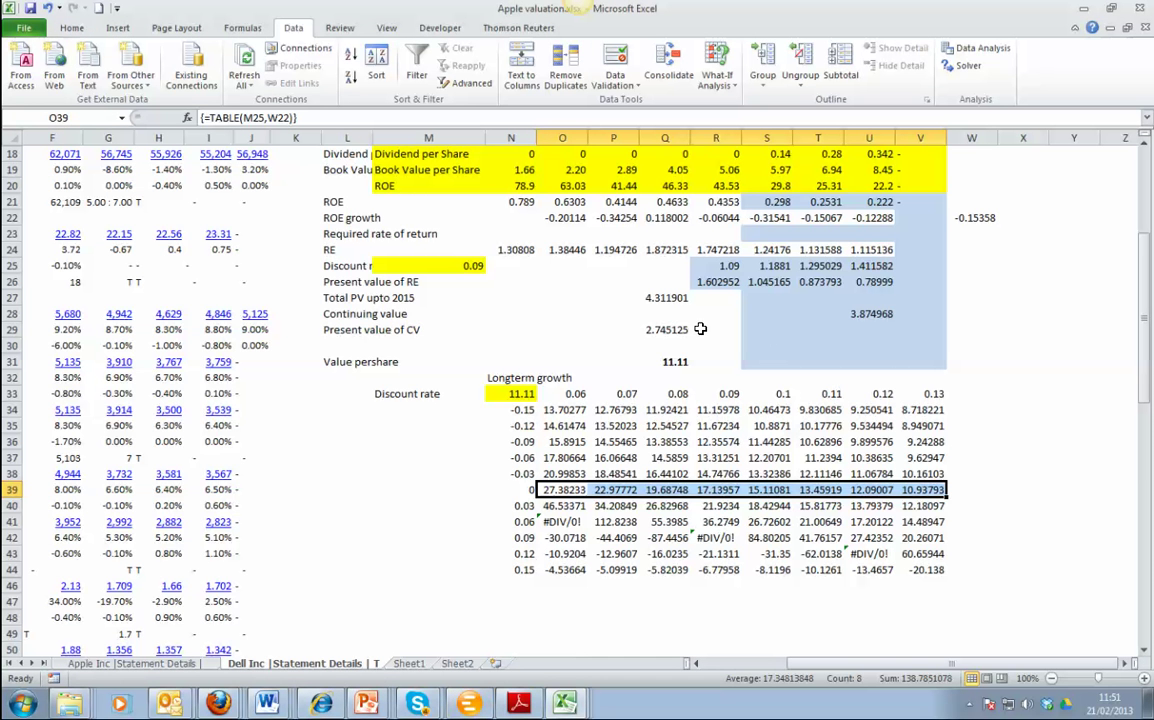